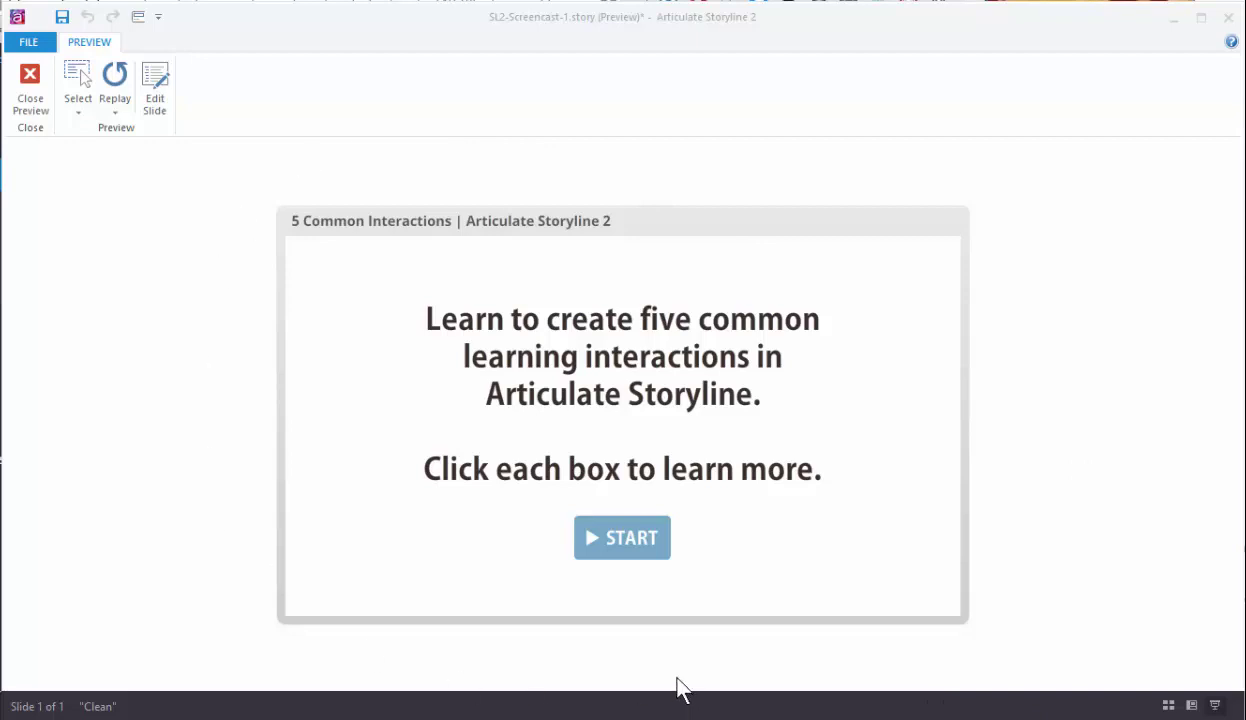
- Try out the previewed interaction by starting it, playing and pausing the checklist interaction video, and returning to the office menu
{"action": "left_click", "coordinate": [635, 539]}
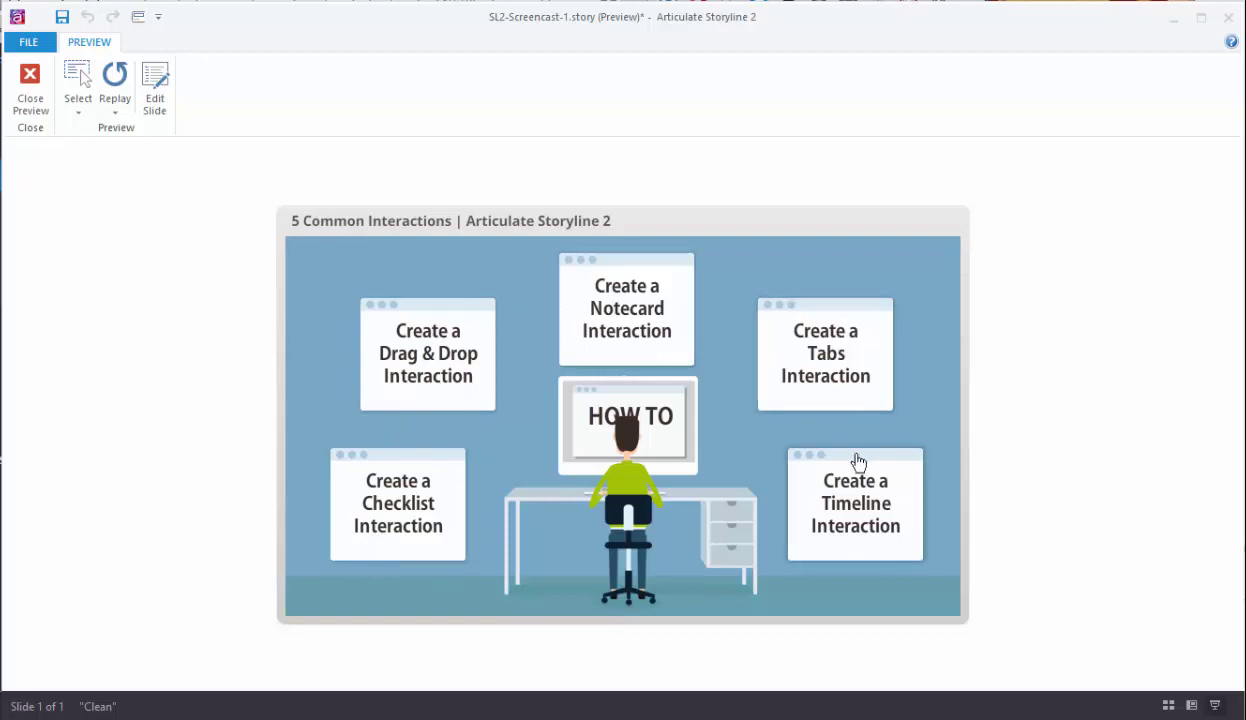
{"action": "left_click", "coordinate": [444, 510]}
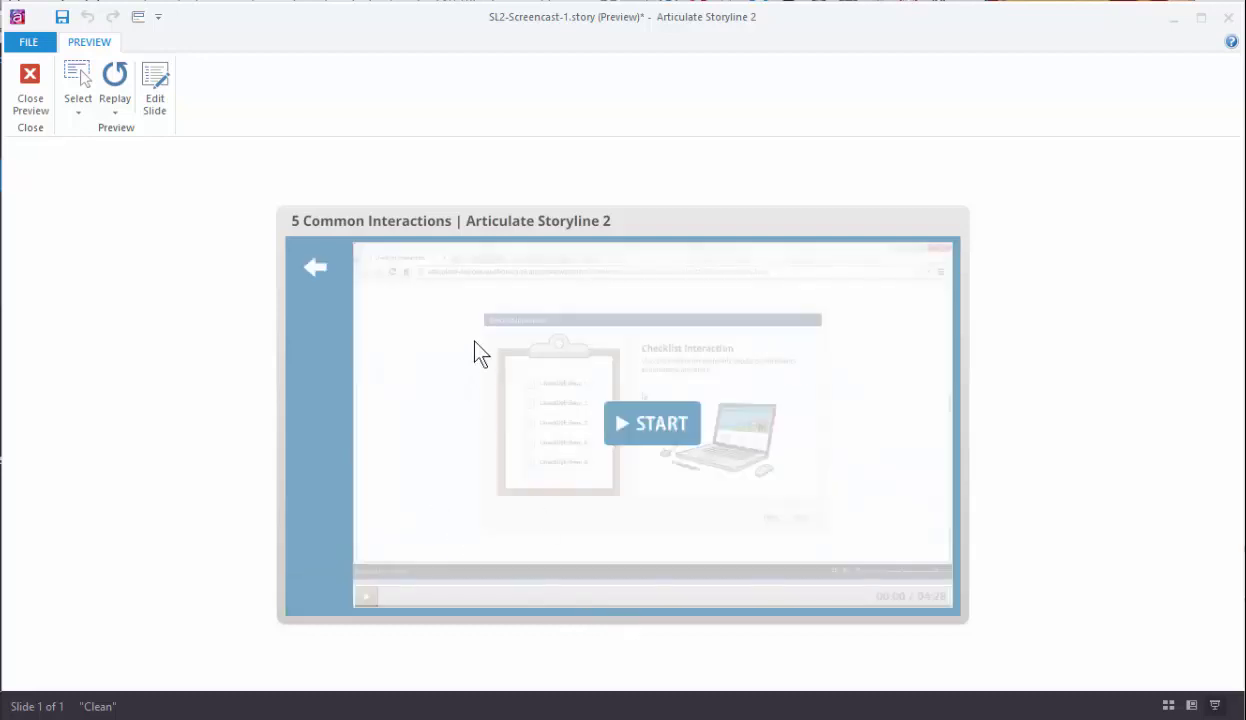
{"action": "left_click", "coordinate": [645, 435]}
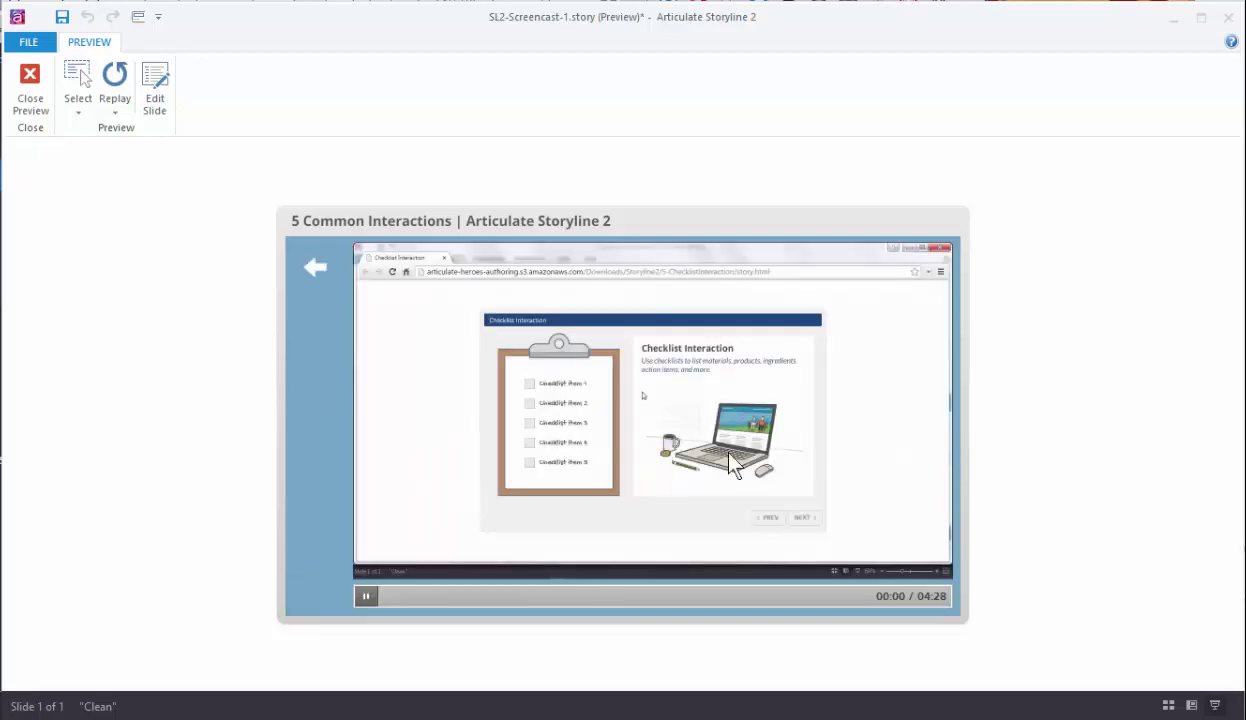
{"action": "left_click", "coordinate": [364, 596]}
{"action": "left_click", "coordinate": [315, 268]}
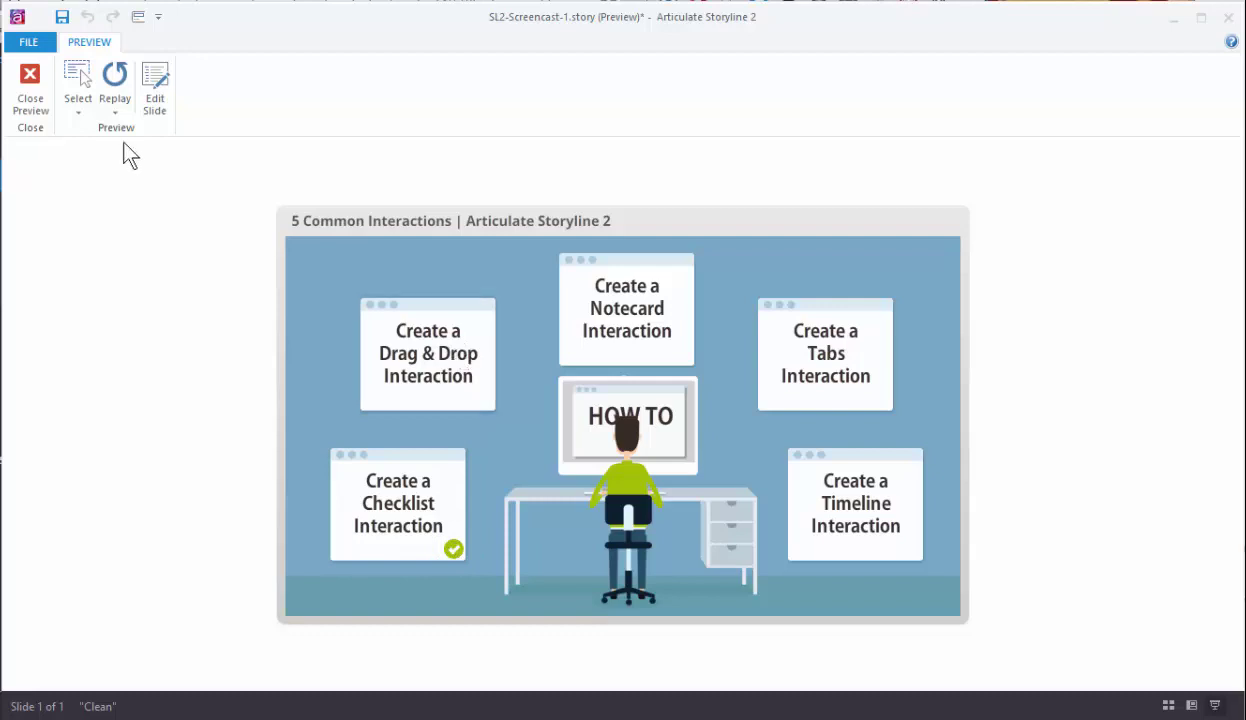
- Close the preview, open slide 2.1 Office from Story View, and view its layer 1 before returning to the base layer
{"action": "left_click", "coordinate": [31, 86]}
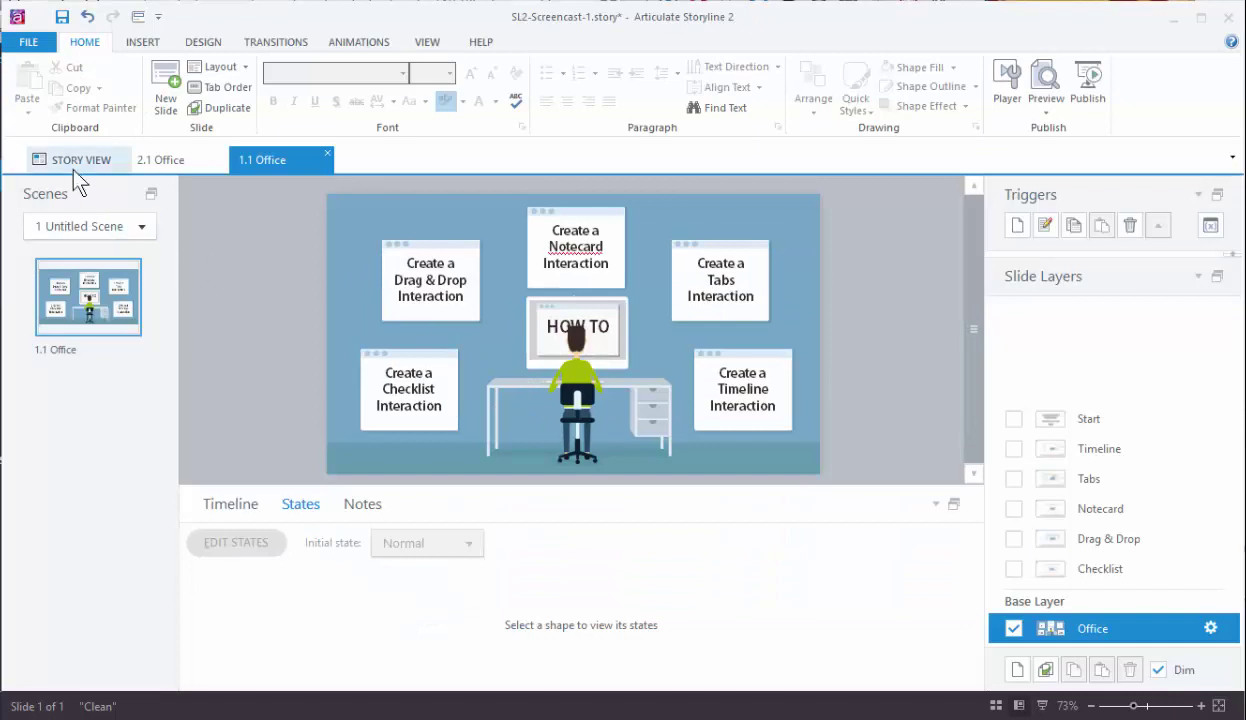
{"action": "left_click", "coordinate": [71, 161]}
{"action": "left_click", "coordinate": [522, 302]}
{"action": "double_click", "coordinate": [522, 302]}
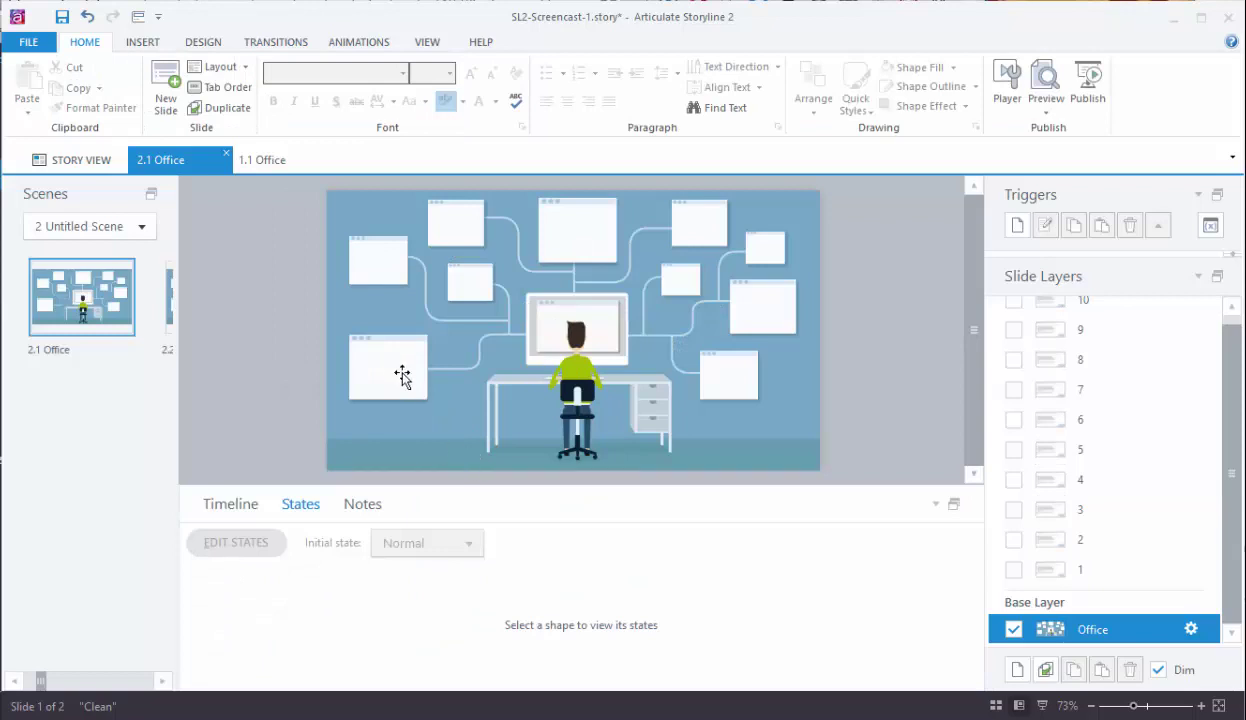
{"action": "left_click", "coordinate": [1083, 574]}
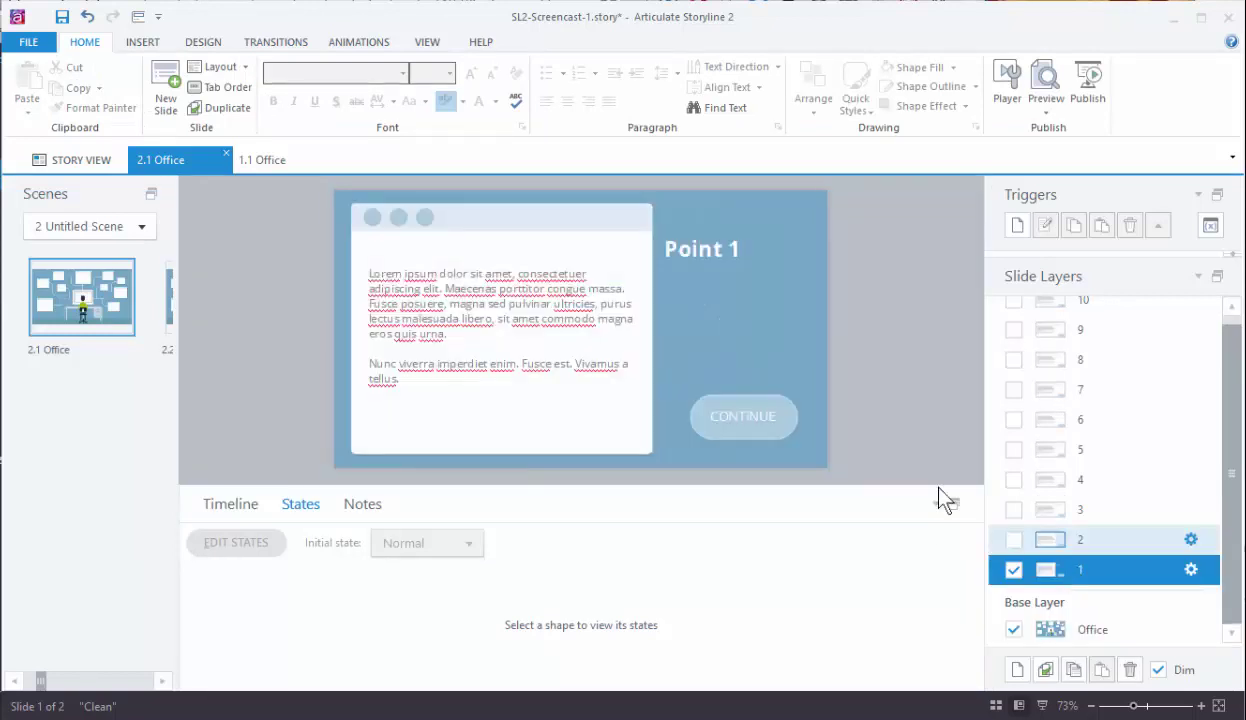
{"action": "left_click", "coordinate": [1080, 624]}
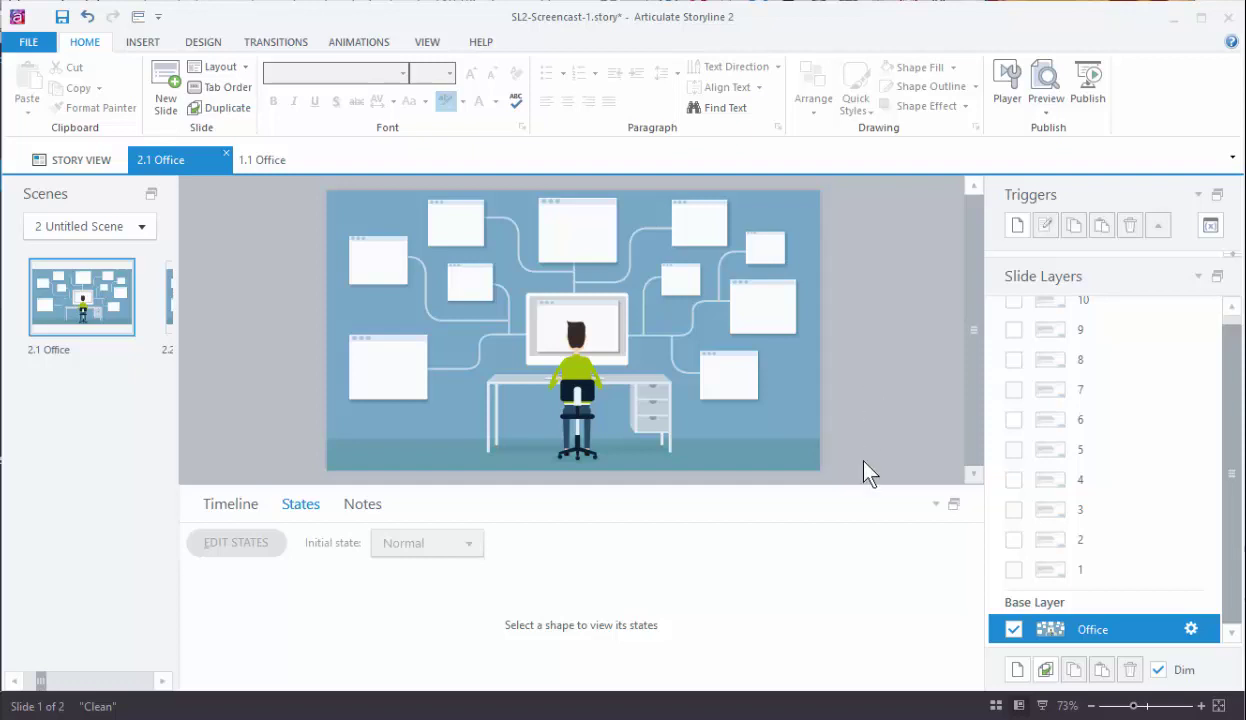
- Examine the base layer's timeline objects by hiding them all, showing only the office1.png picture, and restoring everything's visibility
{"action": "left_click_drag", "start_coordinate": [866, 486], "coordinate": [866, 594]}
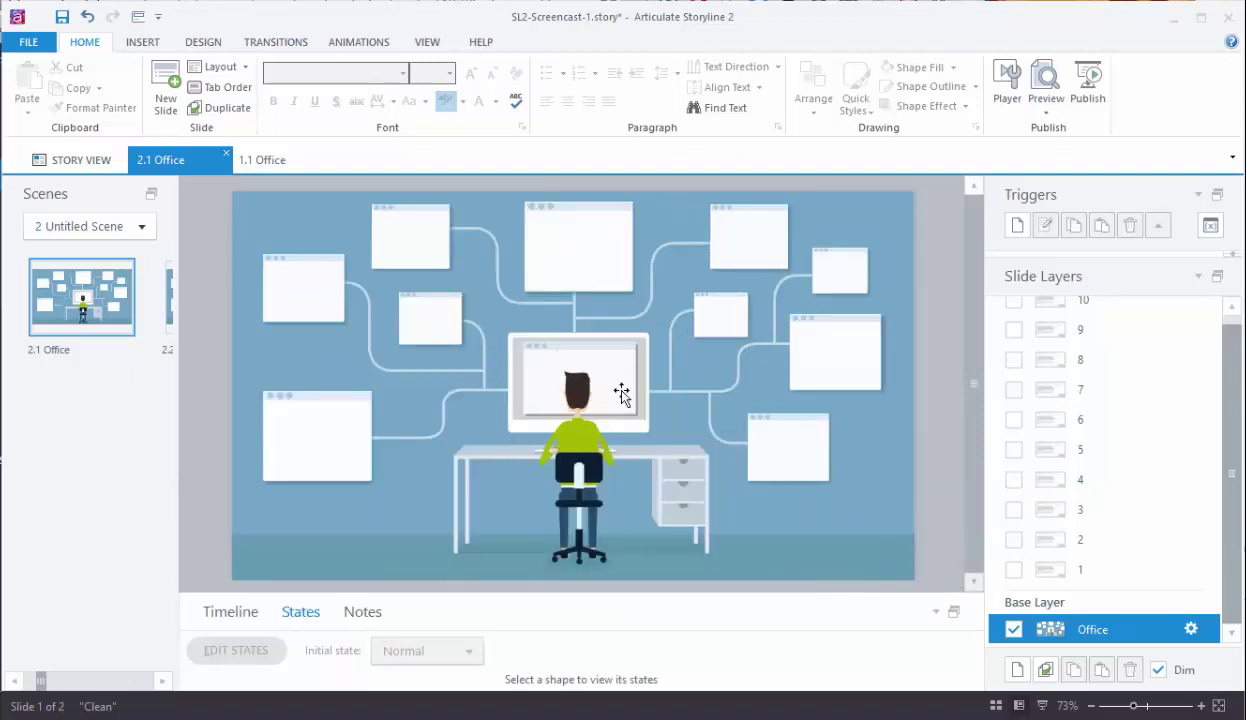
{"action": "left_click", "coordinate": [218, 608]}
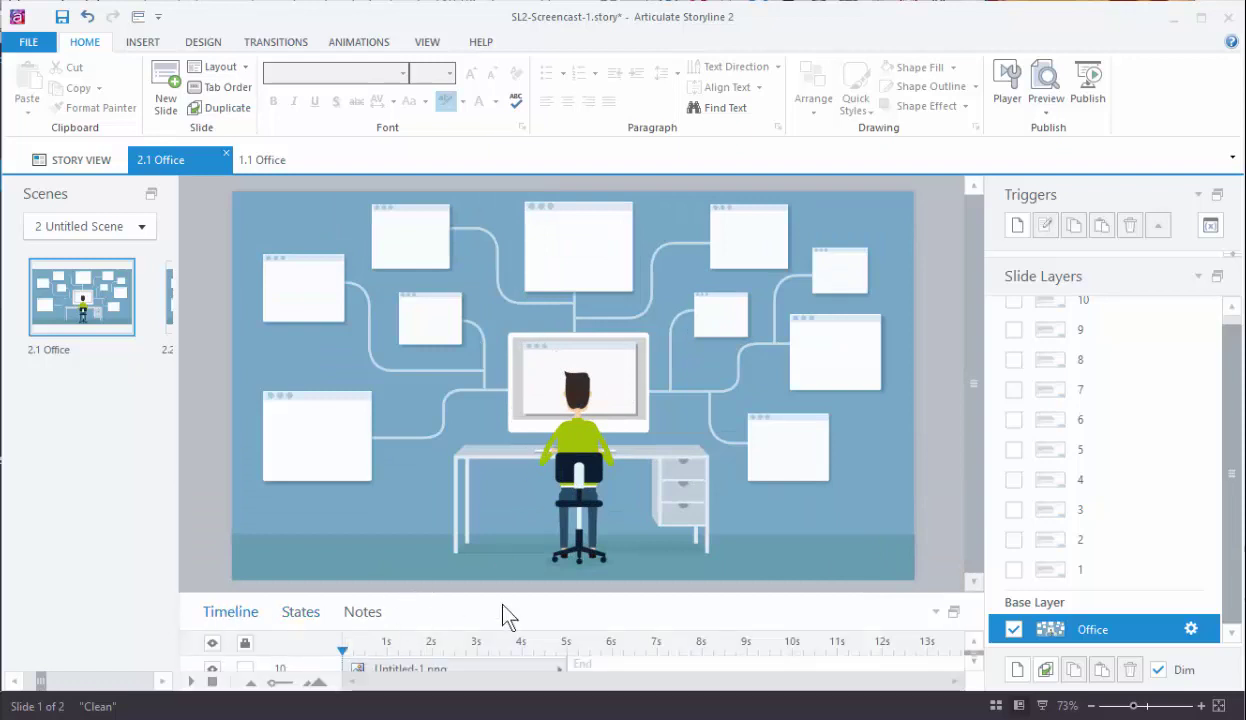
{"action": "left_click_drag", "start_coordinate": [499, 592], "coordinate": [617, 349]}
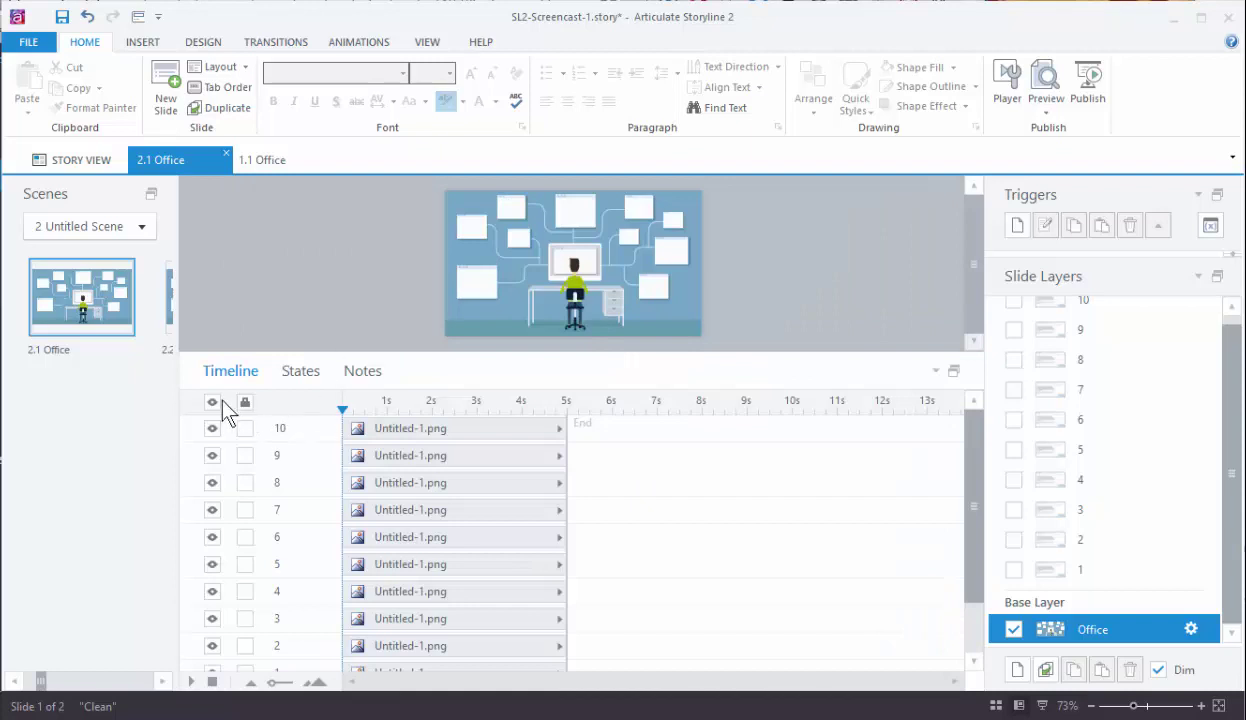
{"action": "left_click", "coordinate": [212, 403]}
{"action": "scroll", "coordinate": [248, 585], "scroll_direction": "down", "scroll_amount": 3}
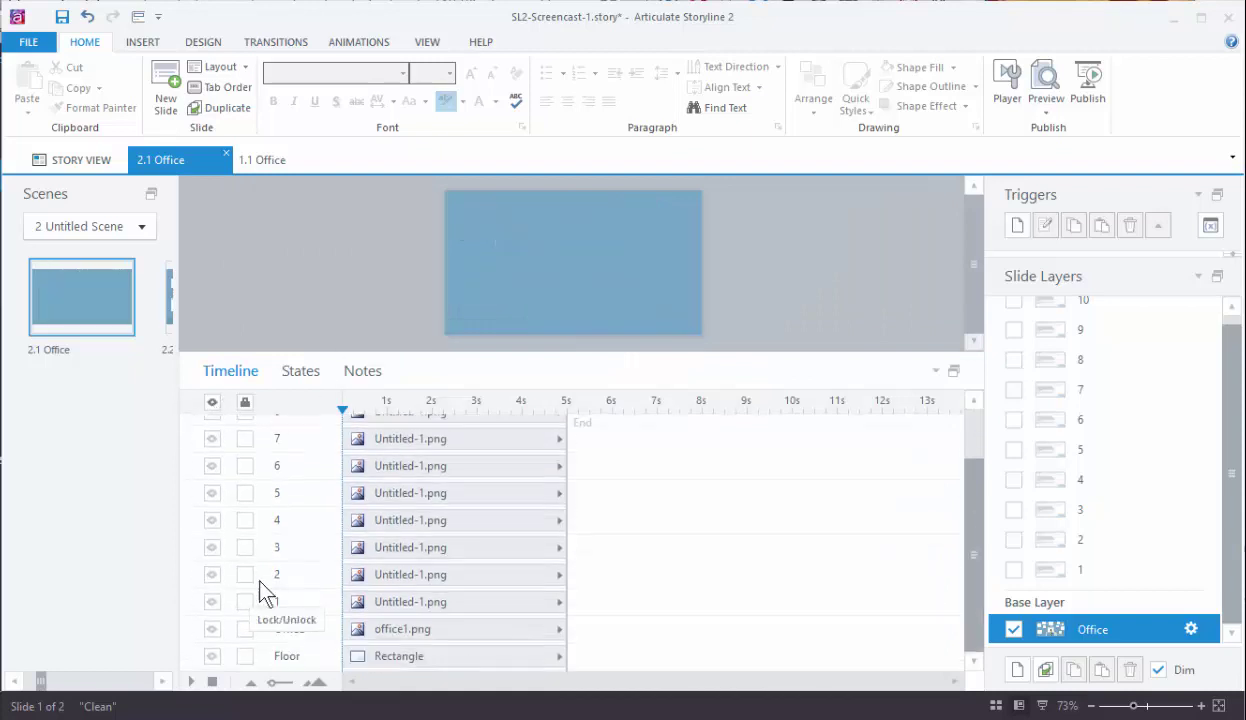
{"action": "left_click", "coordinate": [212, 629]}
{"action": "left_click", "coordinate": [402, 626]}
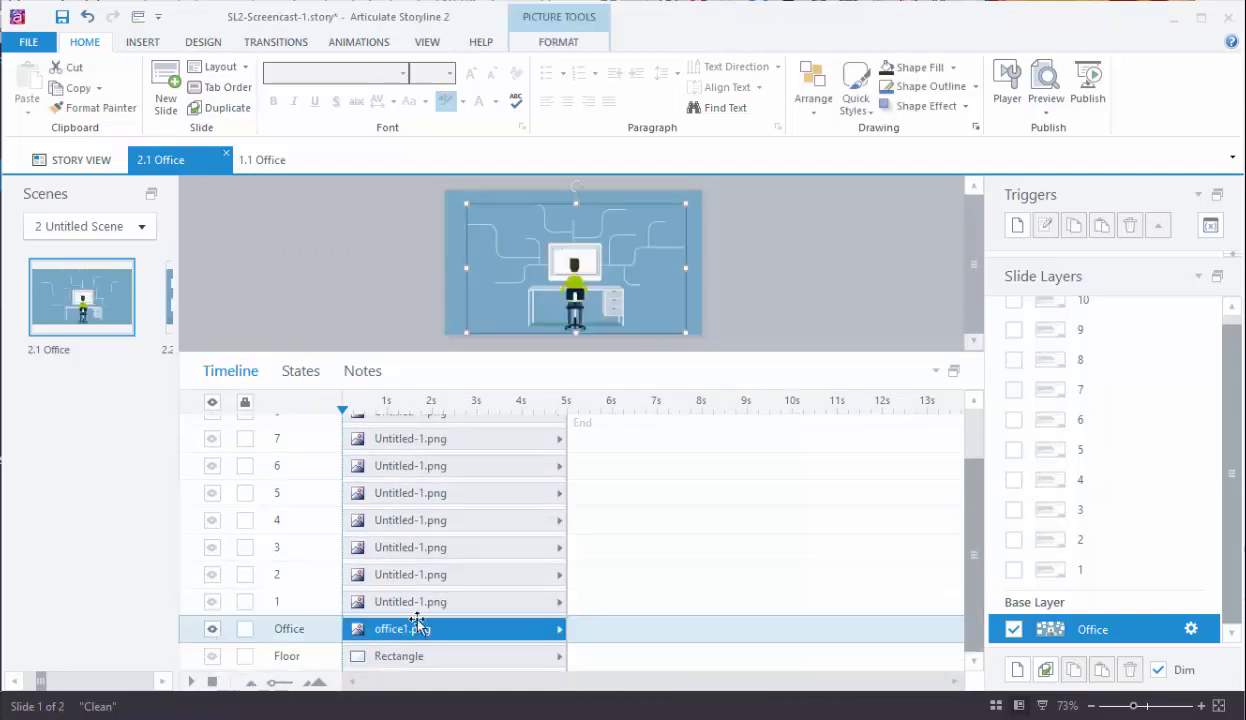
{"action": "left_click", "coordinate": [212, 402]}
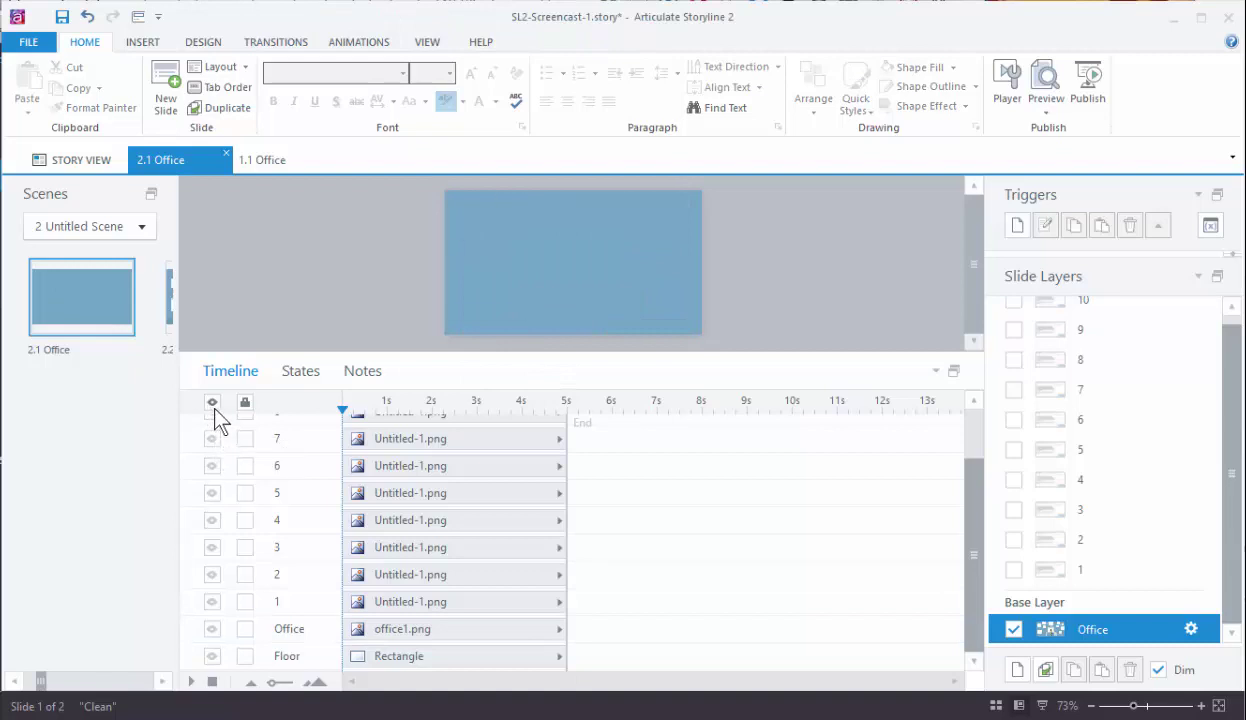
{"action": "left_click", "coordinate": [212, 402]}
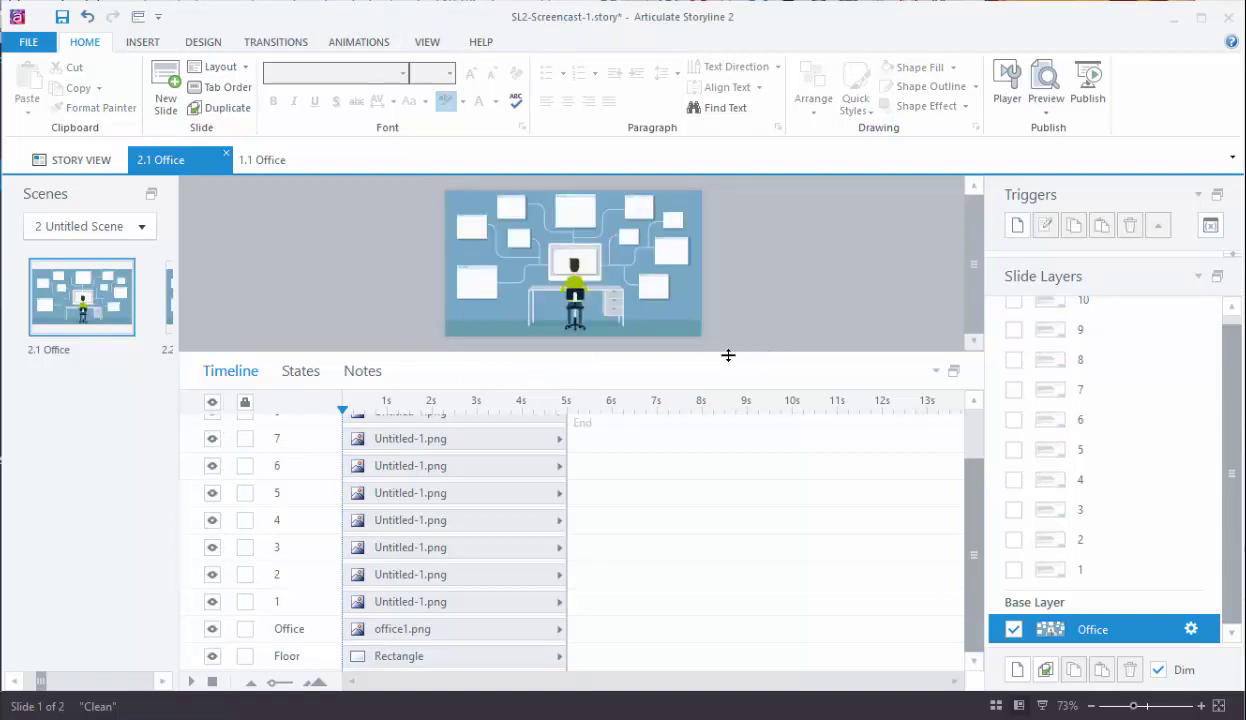
{"action": "left_click_drag", "start_coordinate": [729, 356], "coordinate": [720, 595]}
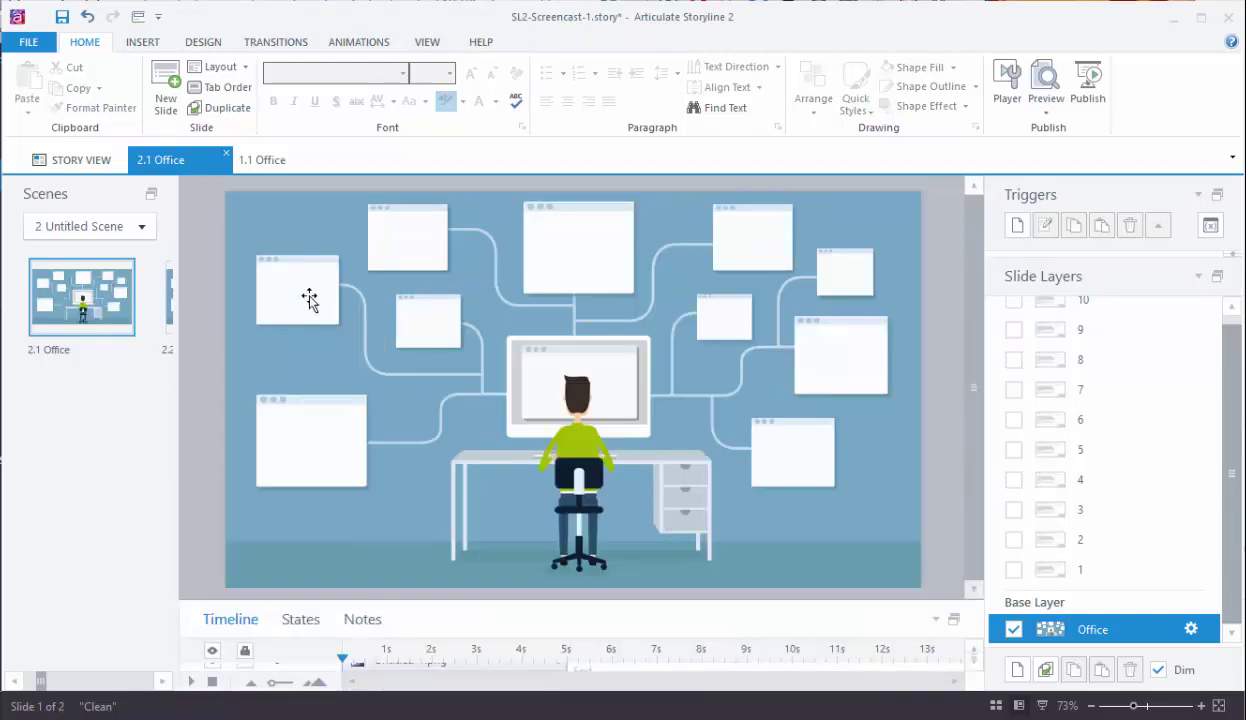
- Delete all the white window pictures around the monitor except the large one at the lower left of the slide
{"action": "left_click", "coordinate": [302, 283]}
{"action": "left_click", "coordinate": [440, 318], "text": "shift"}
{"action": "left_click", "coordinate": [425, 240], "text": "shift"}
{"action": "left_click", "coordinate": [583, 240], "text": "shift"}
{"action": "left_click", "coordinate": [754, 233], "text": "shift"}
{"action": "left_click", "coordinate": [720, 305], "text": "shift"}
{"action": "left_click", "coordinate": [822, 276], "text": "shift"}
{"action": "left_click", "coordinate": [830, 378], "text": "shift"}
{"action": "left_click", "coordinate": [818, 452], "text": "shift"}
{"action": "key", "text": "Delete"}
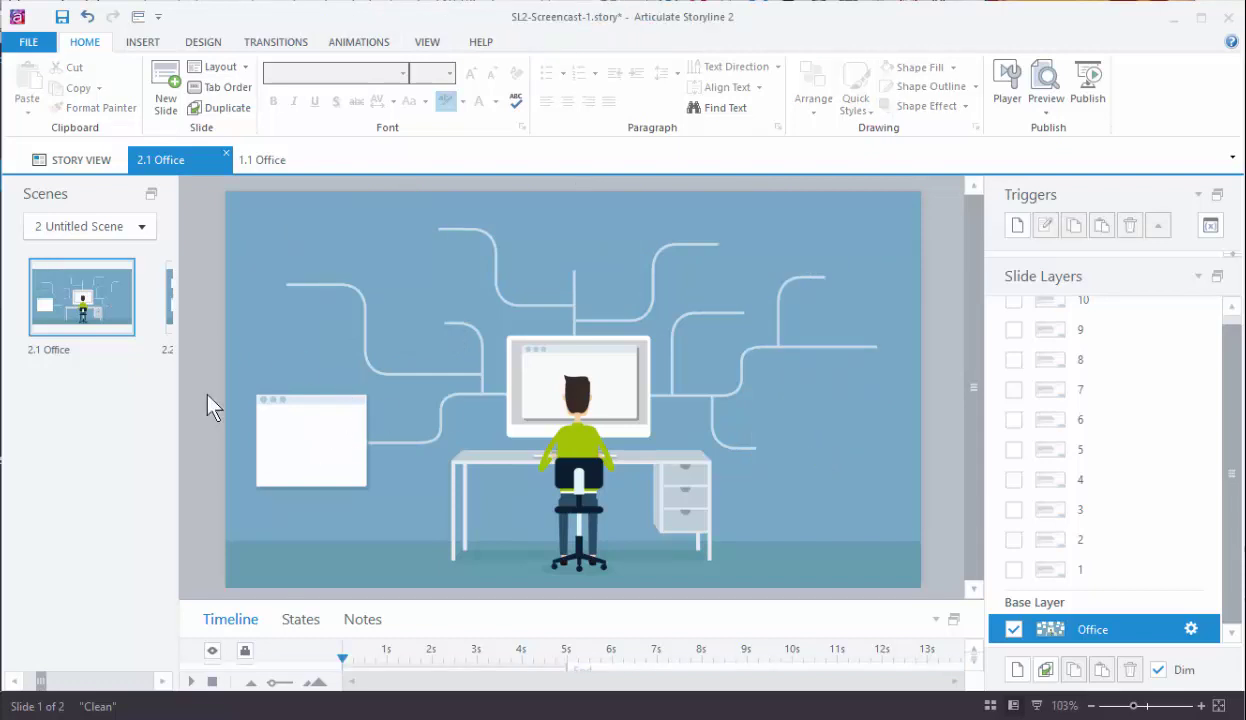
- Hide the remaining white window picture on the timeline
{"action": "left_click", "coordinate": [332, 447]}
{"action": "left_click_drag", "start_coordinate": [354, 600], "coordinate": [338, 523]}
{"action": "left_click", "coordinate": [216, 603]}
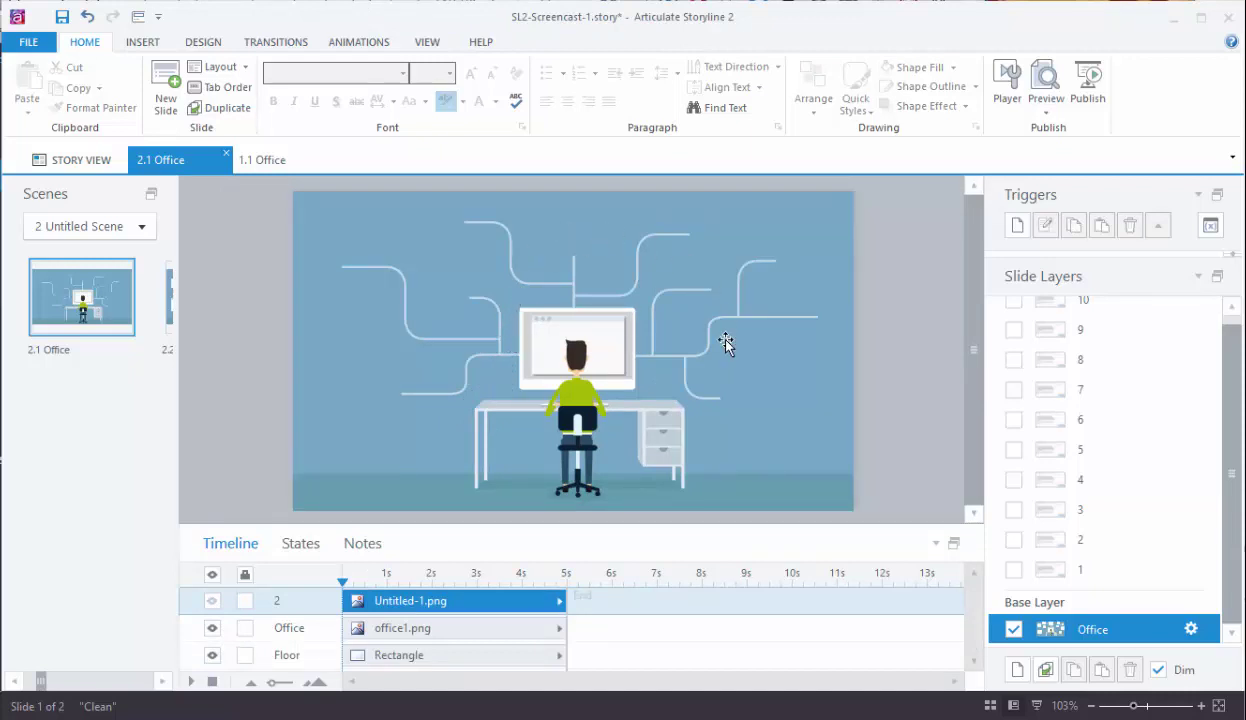
- Draw a rectangle about 248 px wide and 240 px high over the connector lines to the left of the monitor
{"action": "left_click", "coordinate": [622, 344]}
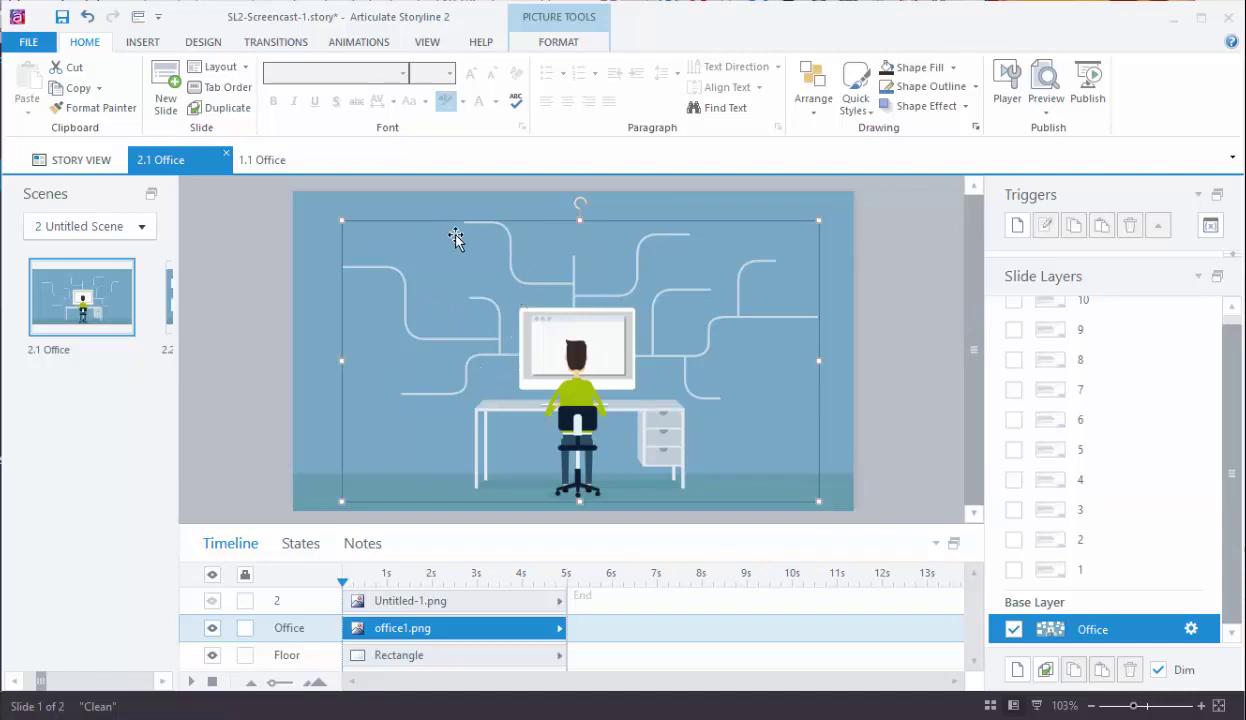
{"action": "left_click", "coordinate": [139, 44]}
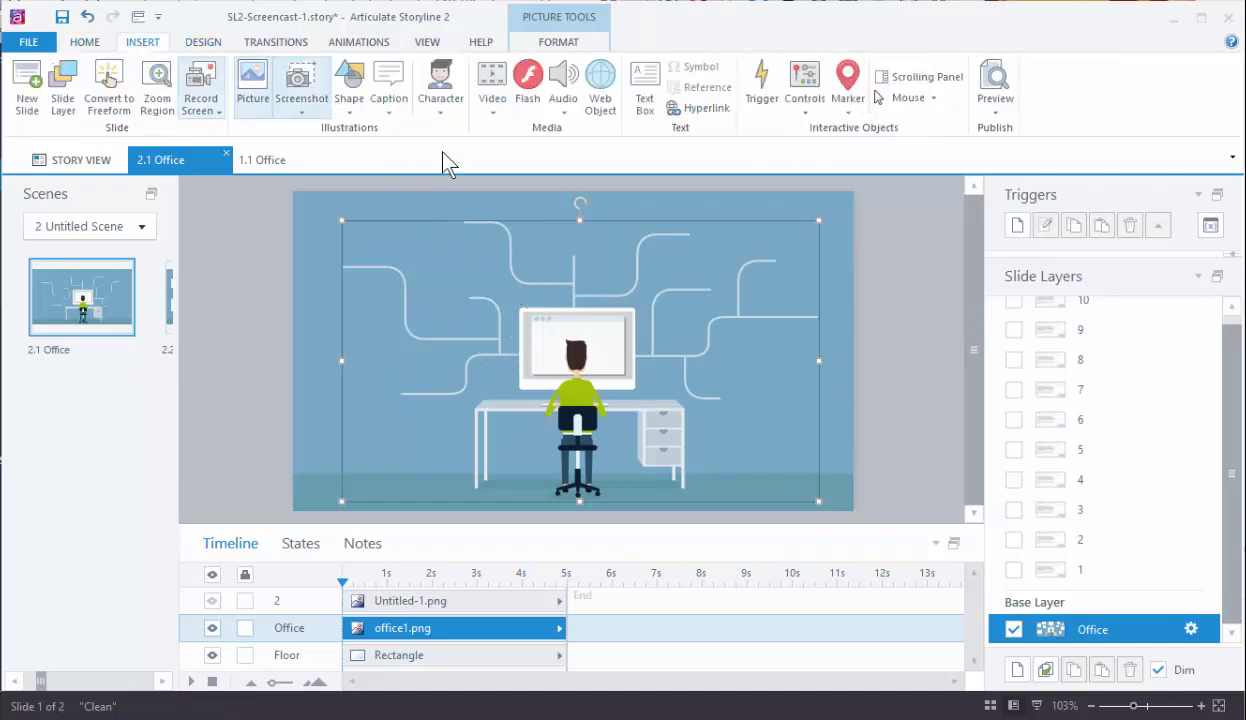
{"action": "left_click", "coordinate": [349, 82]}
{"action": "left_click", "coordinate": [344, 183]}
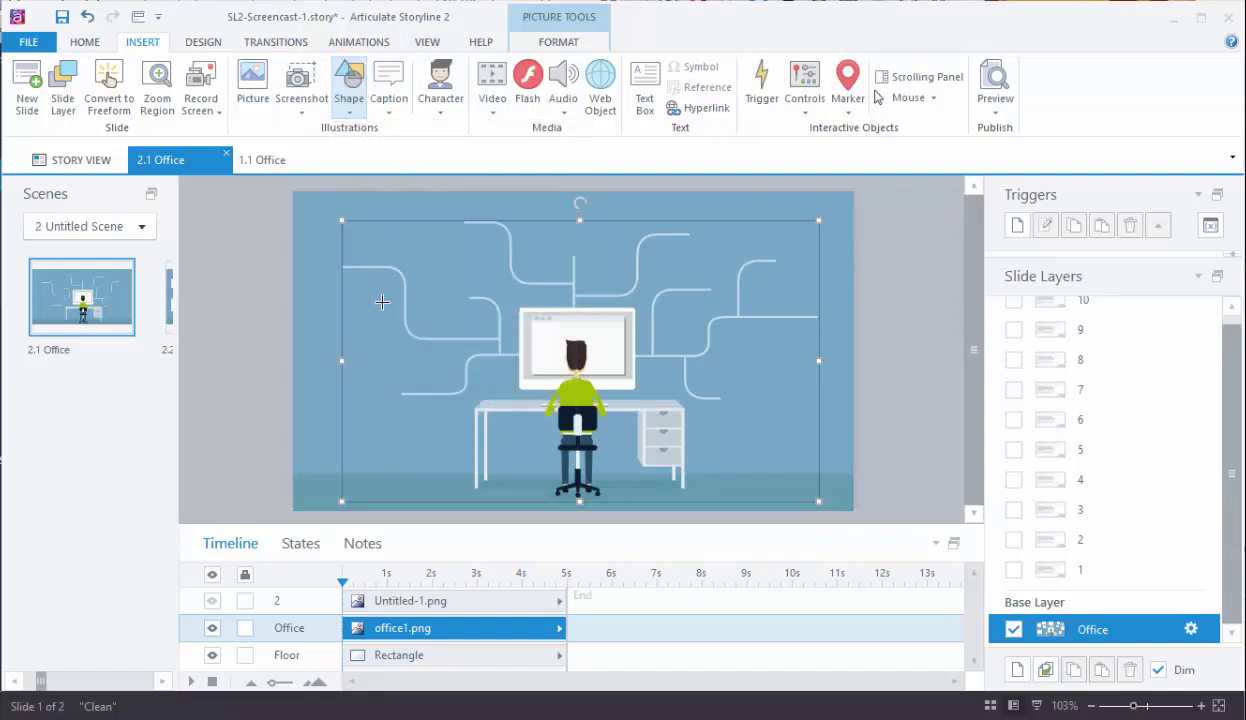
{"action": "mouse_move", "coordinate": [324, 212]}
{"action": "left_mouse_down"}
{"action": "mouse_move", "coordinate": [405, 245]}
{"action": "mouse_move", "coordinate": [503, 393]}
{"action": "mouse_move", "coordinate": [518, 386]}
{"action": "left_mouse_up"}
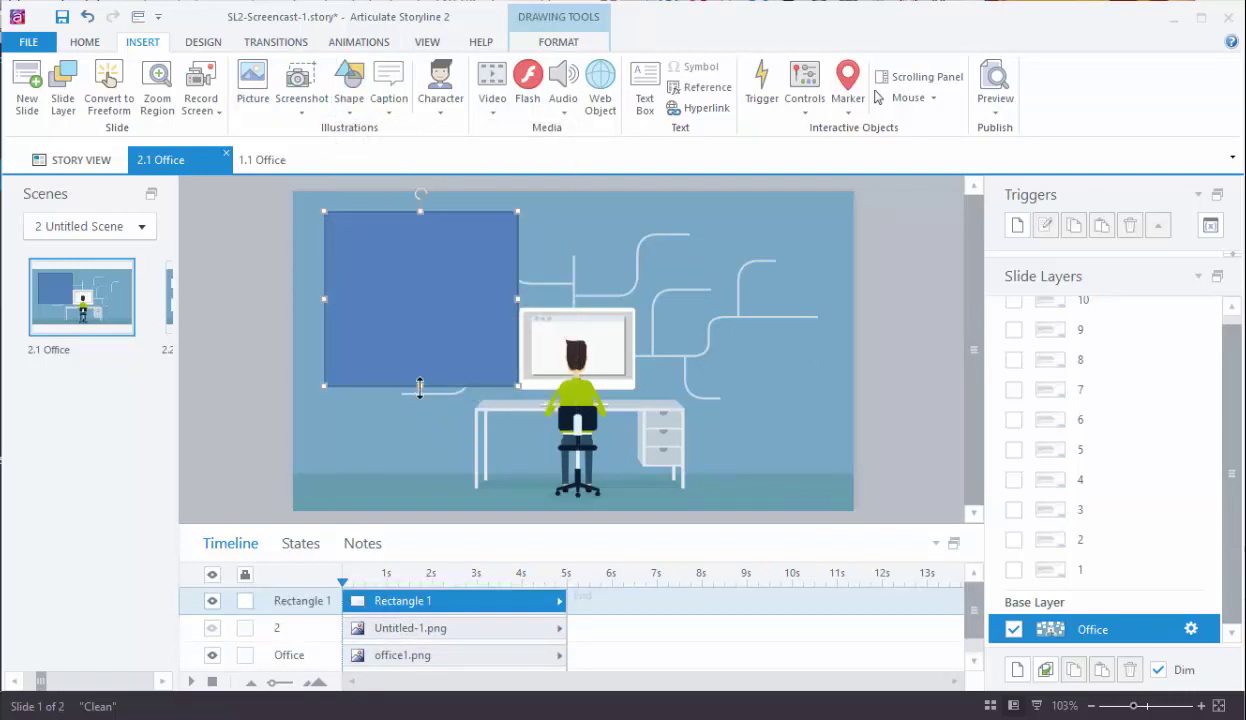
{"action": "left_click_drag", "start_coordinate": [420, 385], "coordinate": [421, 400]}
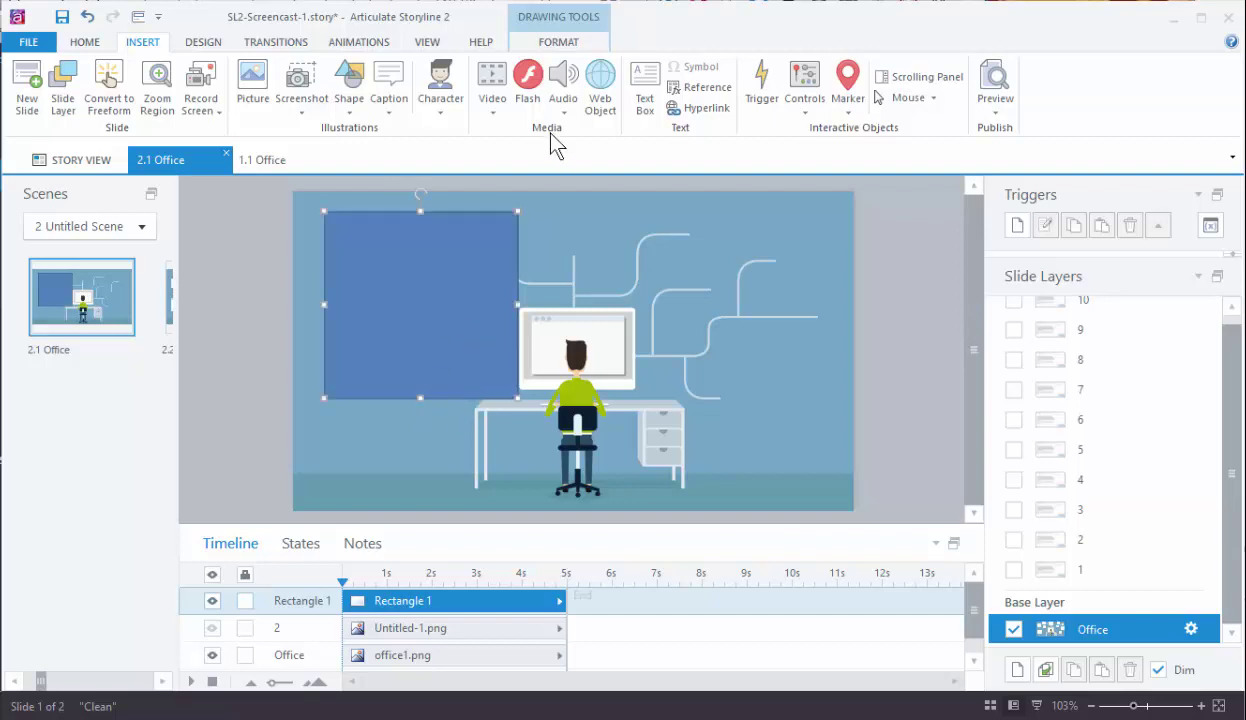
- Fill the rectangle with the slide's background blue using the Eyedropper and remove its outline
{"action": "left_click", "coordinate": [560, 45]}
{"action": "left_click", "coordinate": [824, 68]}
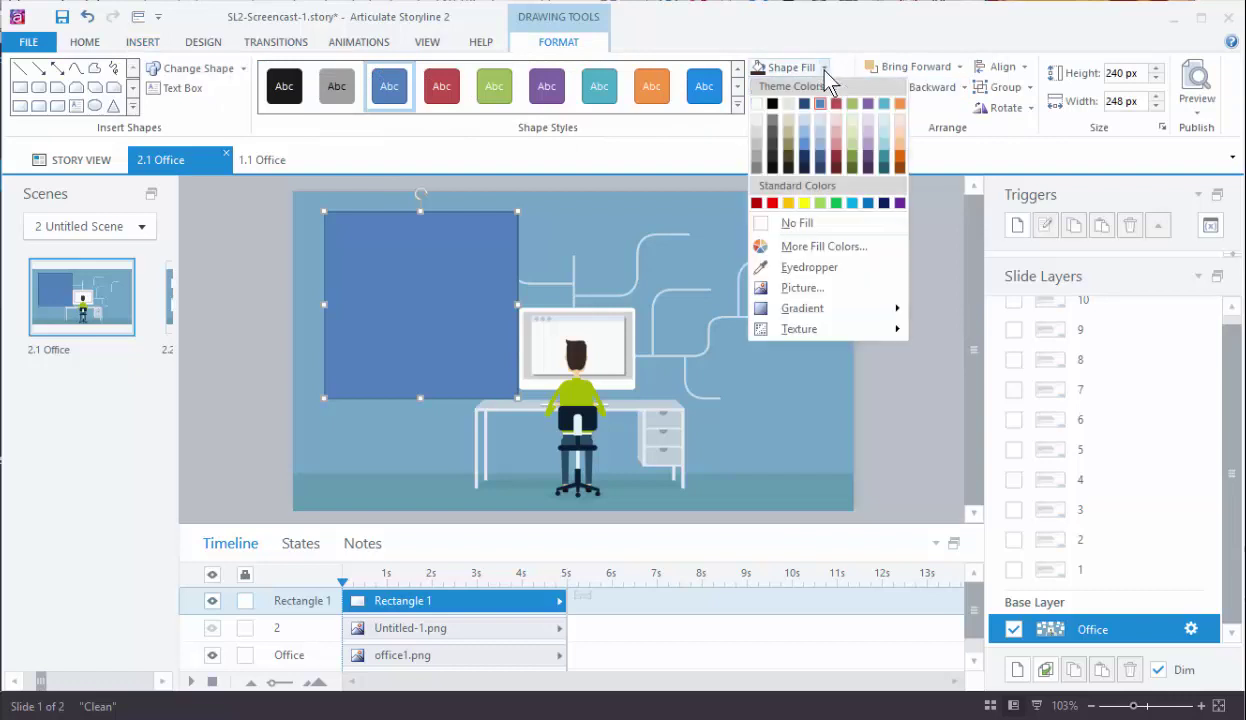
{"action": "left_click", "coordinate": [805, 267]}
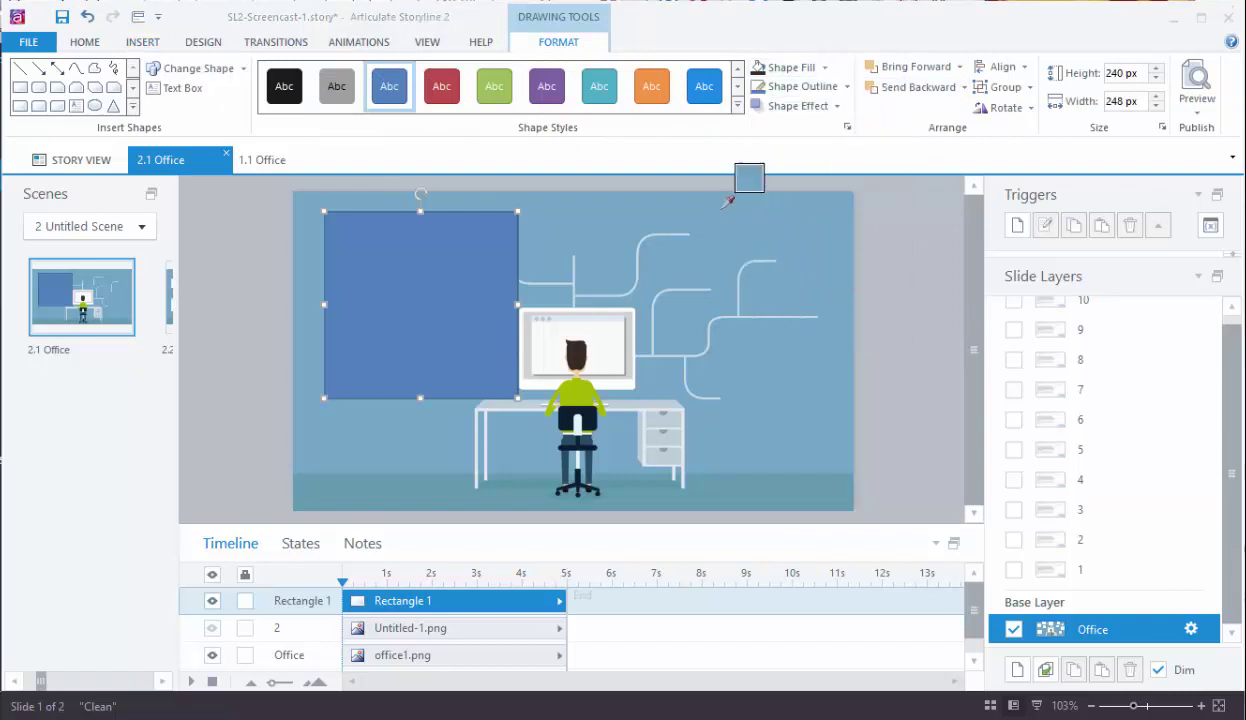
{"action": "left_click", "coordinate": [770, 268]}
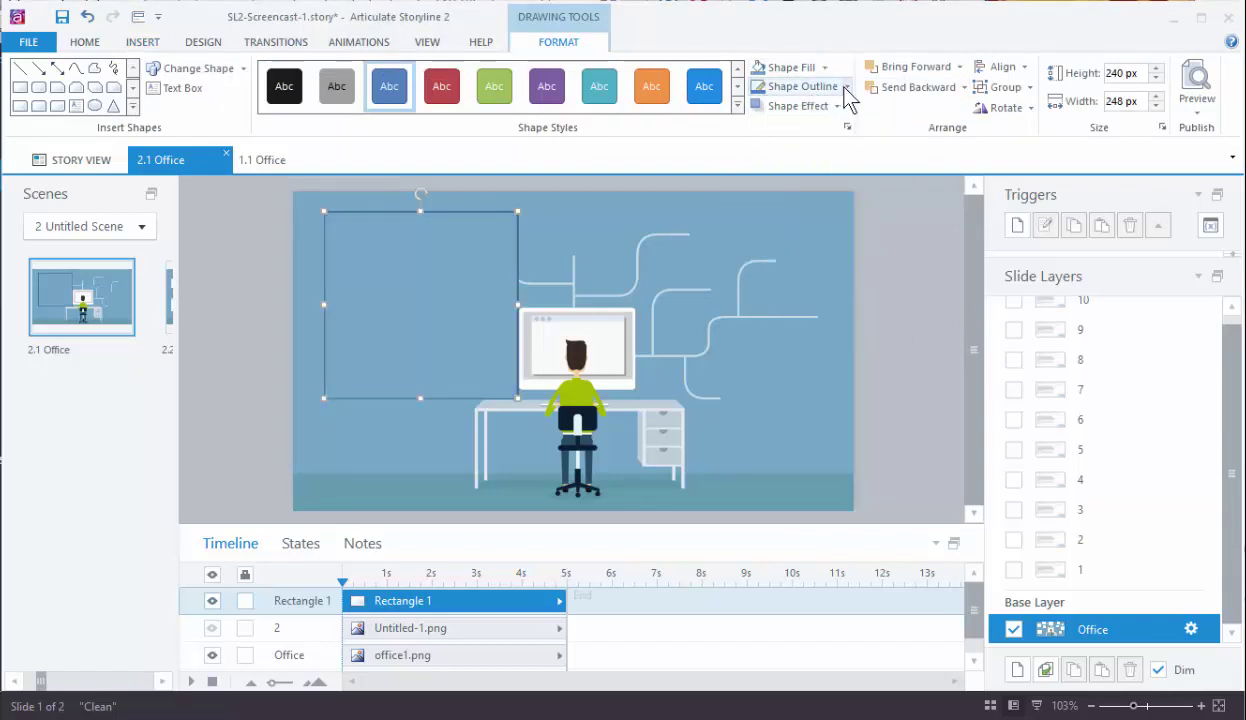
{"action": "left_click", "coordinate": [845, 87]}
{"action": "left_click", "coordinate": [805, 241]}
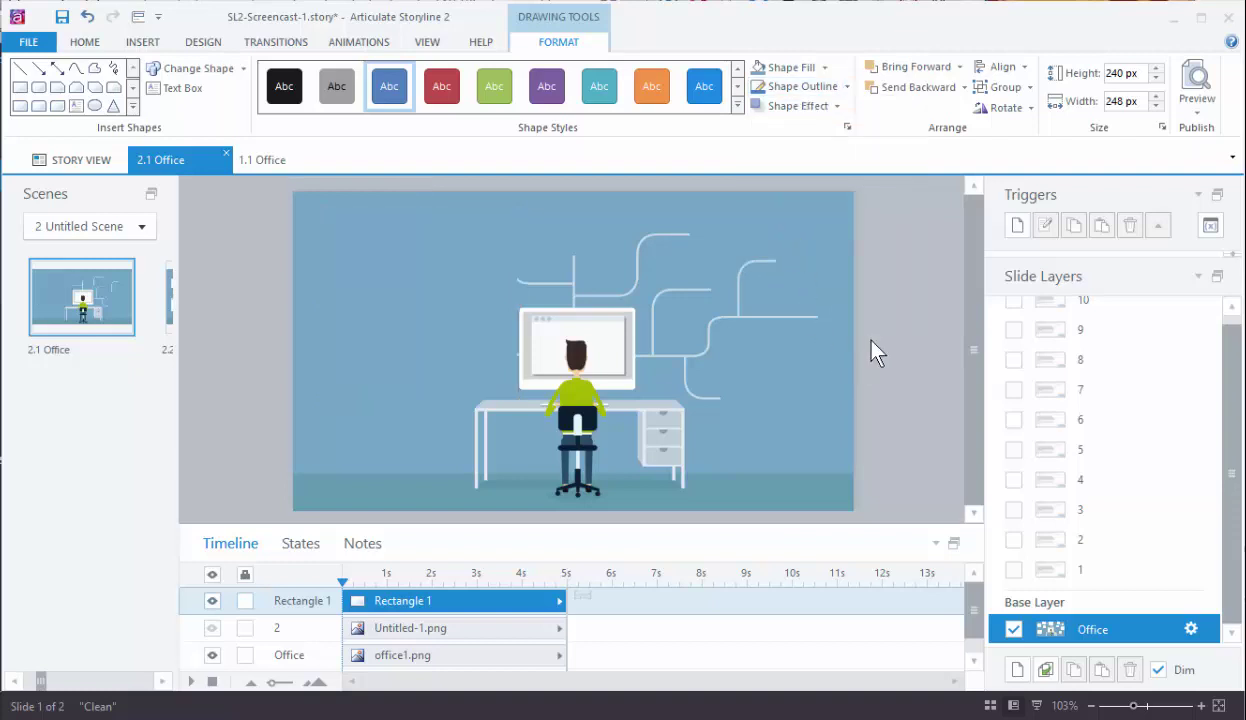
{"action": "left_click", "coordinate": [873, 352]}
- Duplicate the cover rectangle over the connector lines on the right and nudge it against the monitor's right edge
{"action": "left_click", "coordinate": [420, 356]}
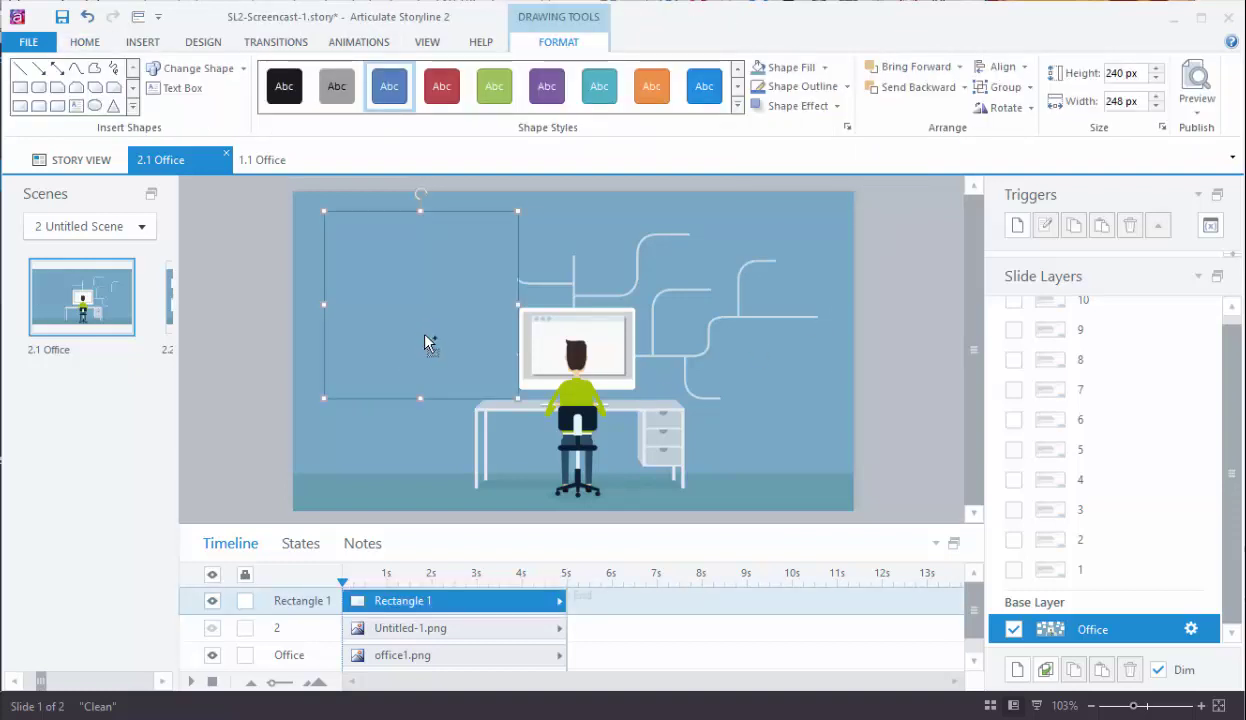
{"action": "left_click_drag", "start_coordinate": [424, 334], "coordinate": [743, 336]}
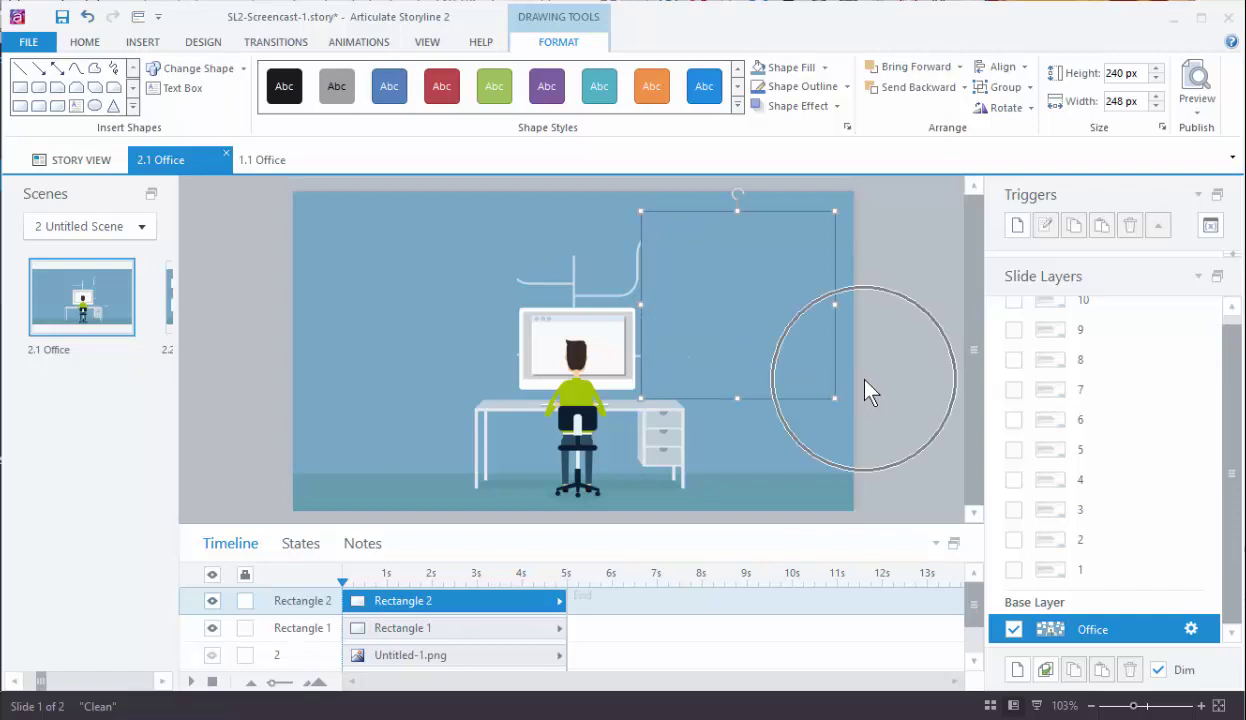
{"action": "key", "text": "Left"}
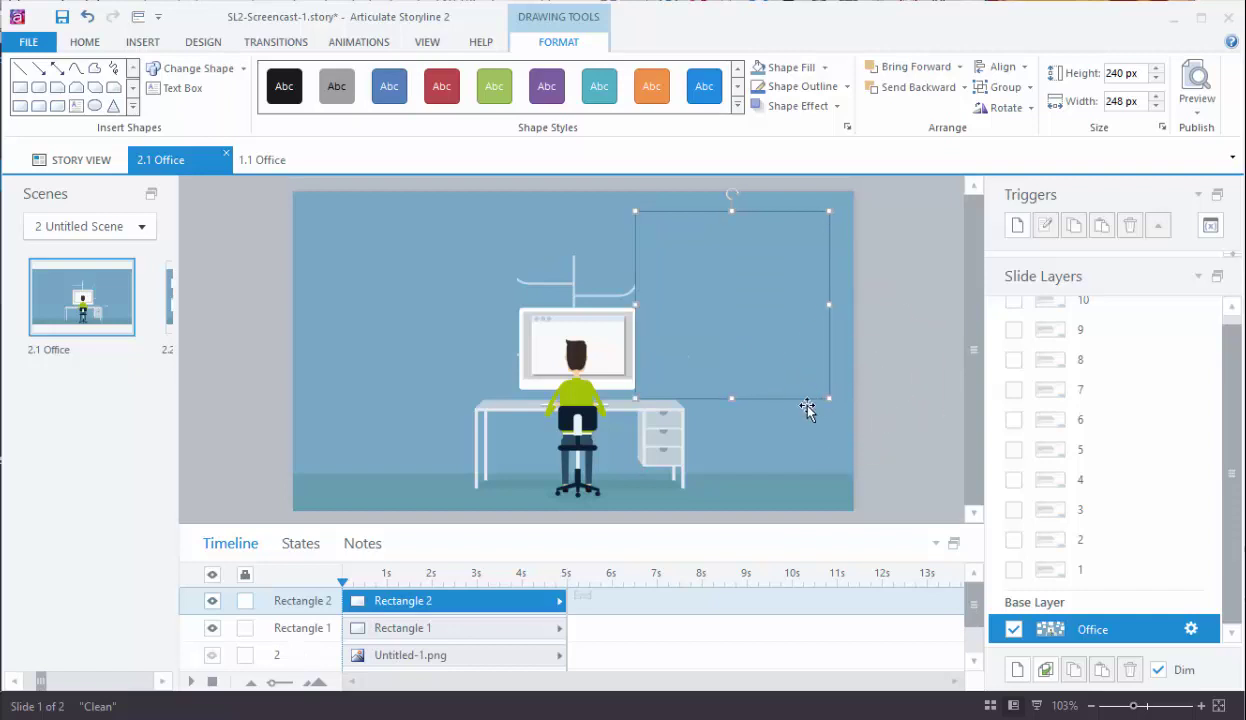
- Duplicate the cover rectangle above the monitor and shorten it to 146 px high to hide the upper connector lines
{"action": "left_click_drag", "start_coordinate": [738, 277], "coordinate": [582, 262]}
{"action": "left_click_drag", "start_coordinate": [581, 377], "coordinate": [577, 305]}
{"action": "left_click", "coordinate": [578, 306]}
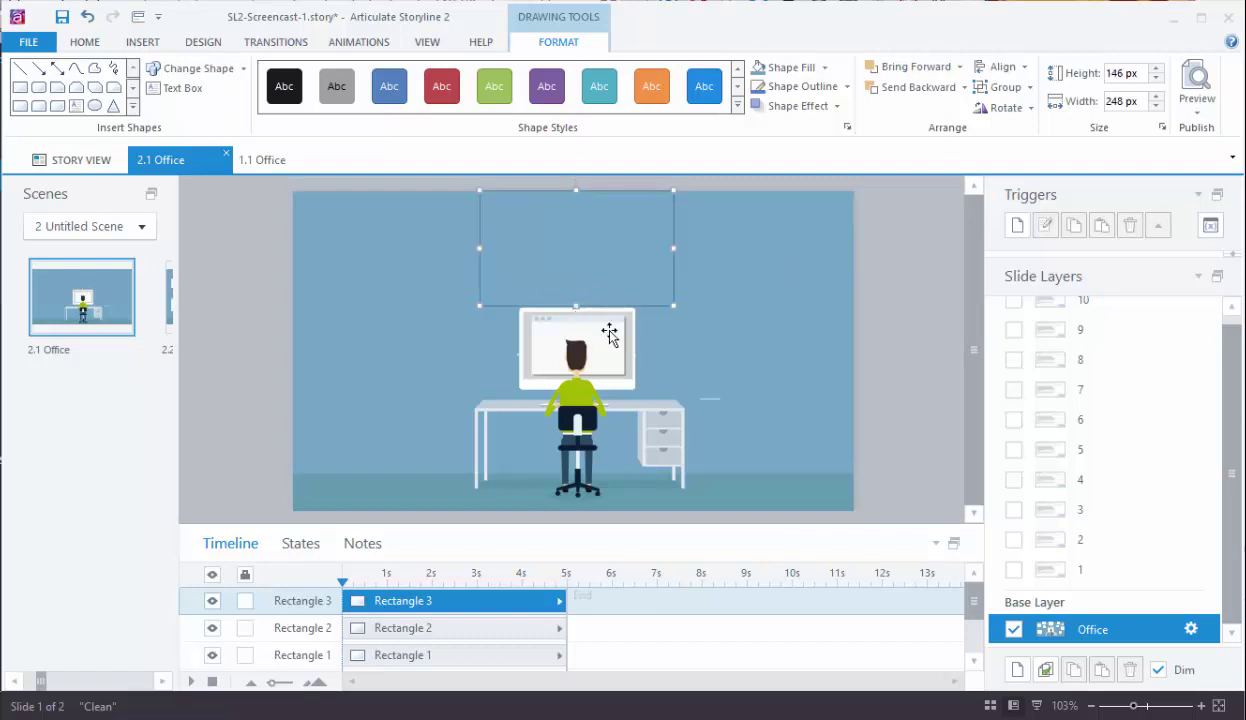
- Adjust the size of the cover rectangle to the right of the monitor to 224 px high and 248 px wide
{"action": "left_click", "coordinate": [716, 389]}
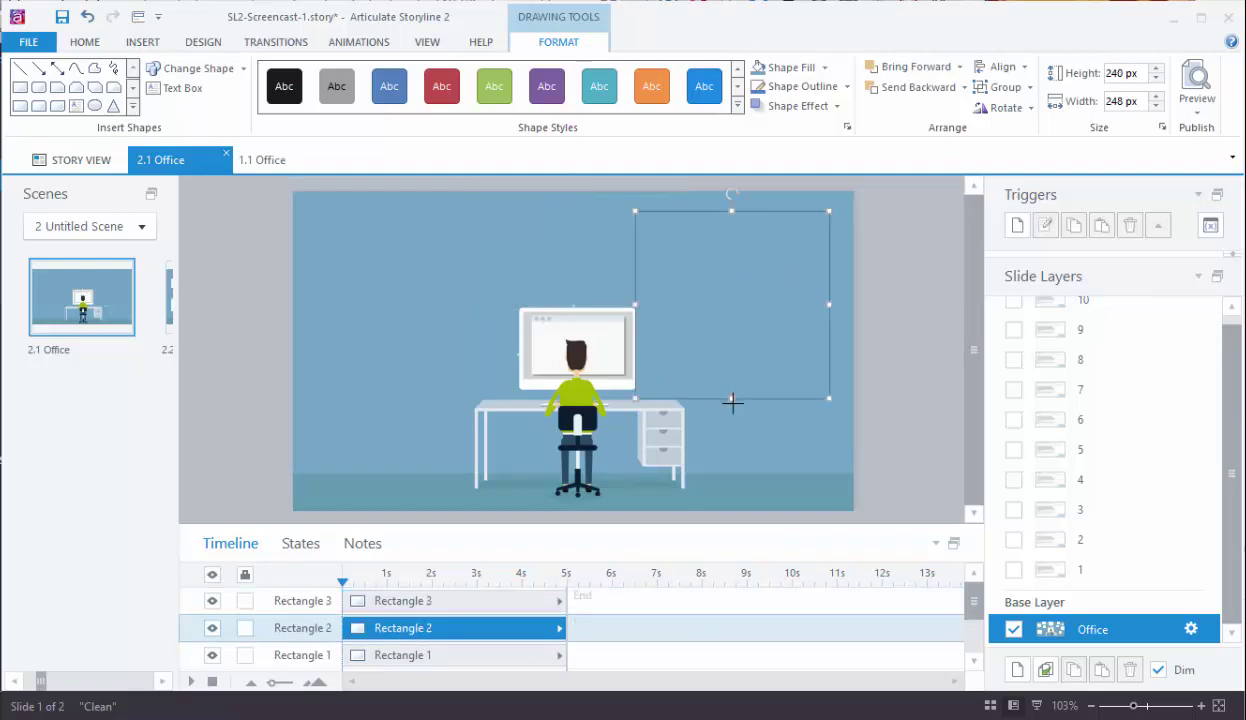
{"action": "left_click_drag", "start_coordinate": [732, 402], "coordinate": [733, 407]}
{"action": "left_click", "coordinate": [889, 411]}
{"action": "left_click", "coordinate": [672, 372]}
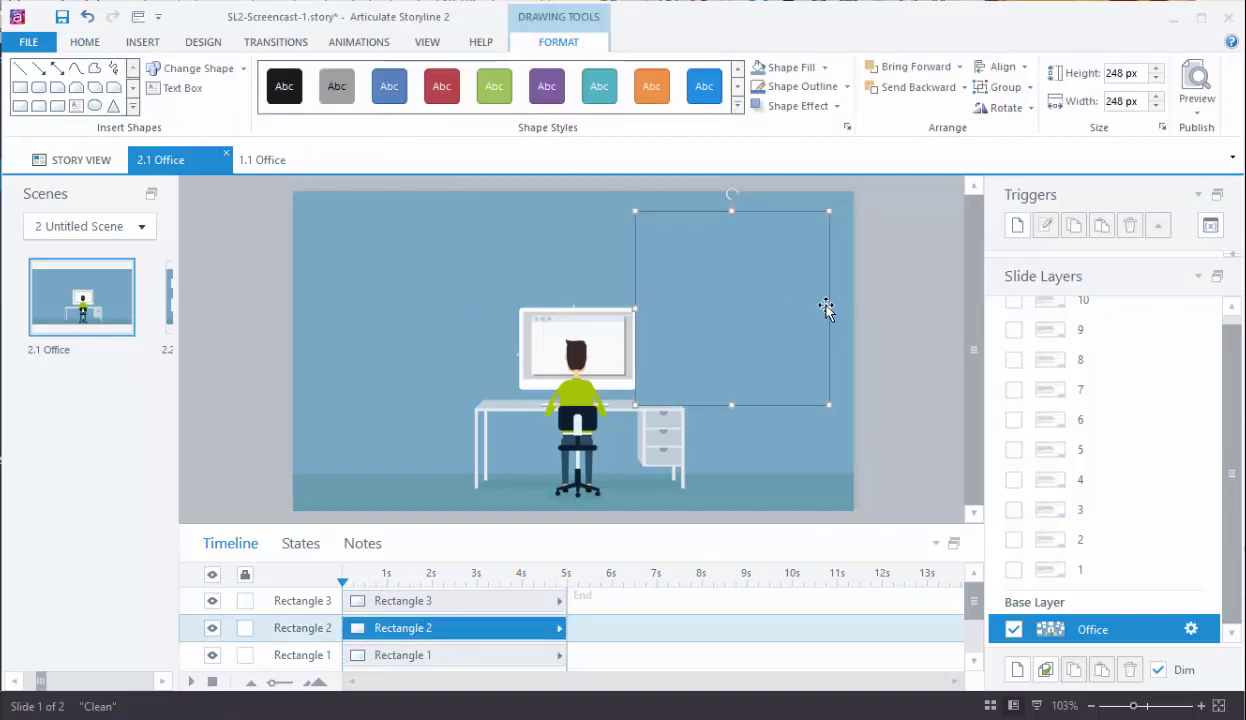
{"action": "left_click_drag", "start_coordinate": [830, 309], "coordinate": [707, 315]}
{"action": "left_click_drag", "start_coordinate": [668, 397], "coordinate": [686, 387]}
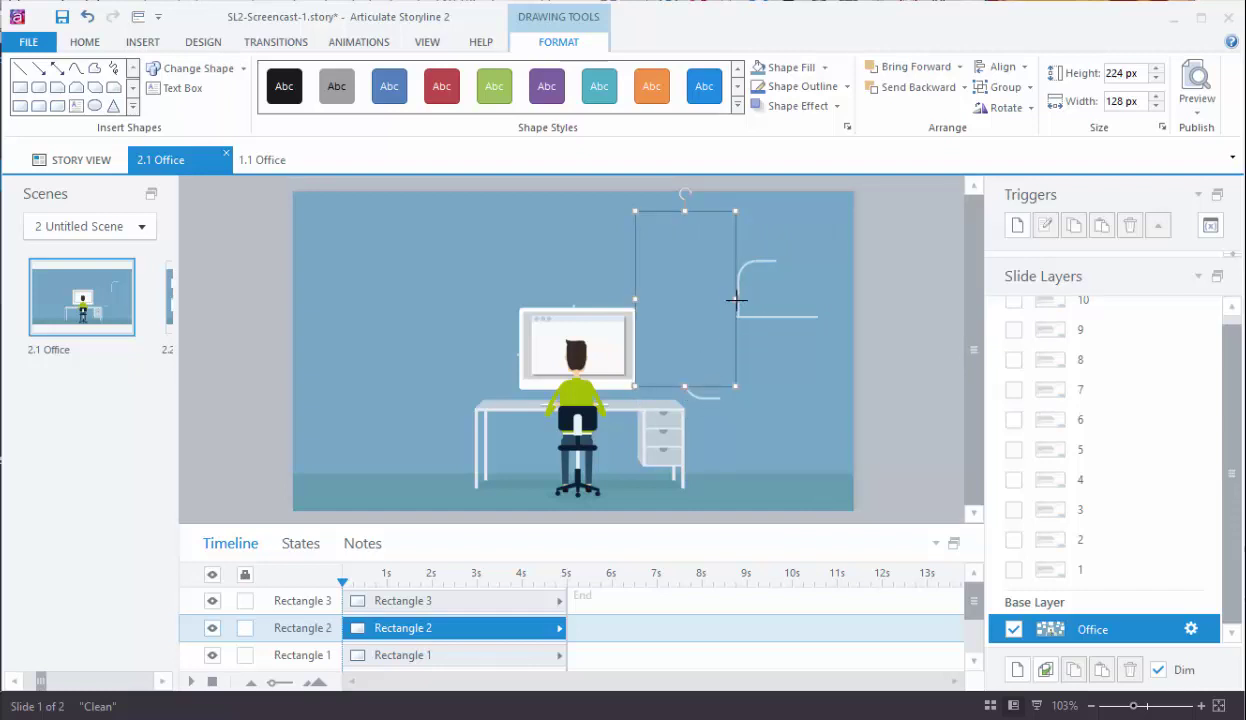
{"action": "left_click_drag", "start_coordinate": [736, 299], "coordinate": [829, 310]}
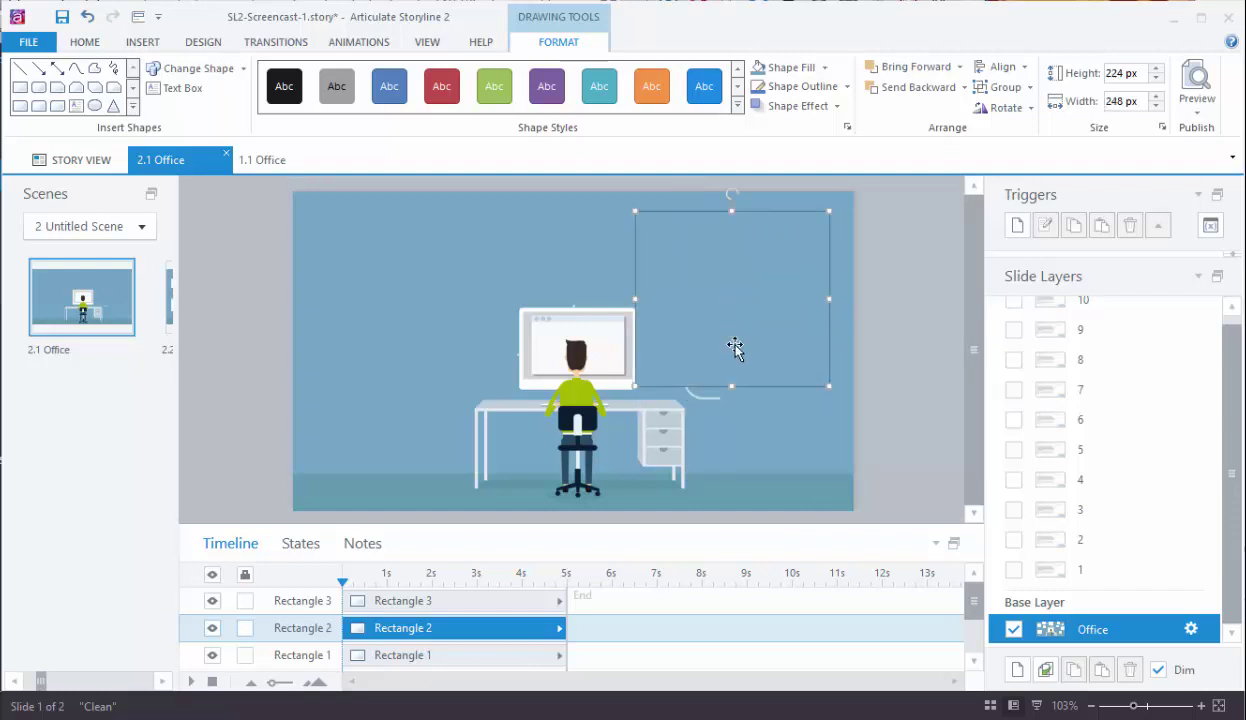
- Extend the cover rectangle beside the monitor to 240 px high, duplicate it over the remaining line by the desk and narrow the copy
{"action": "left_click_drag", "start_coordinate": [729, 392], "coordinate": [733, 398]}
{"action": "left_click", "coordinate": [870, 410]}
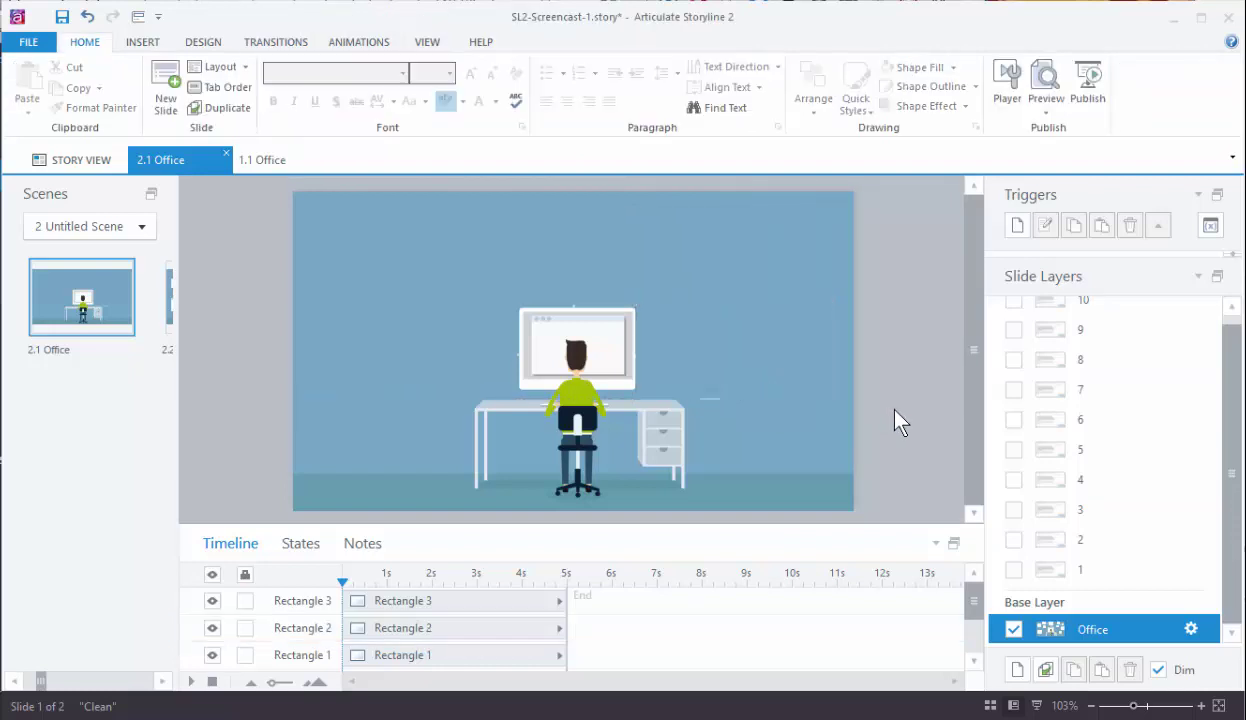
{"action": "left_click_drag", "start_coordinate": [717, 343], "coordinate": [783, 379]}
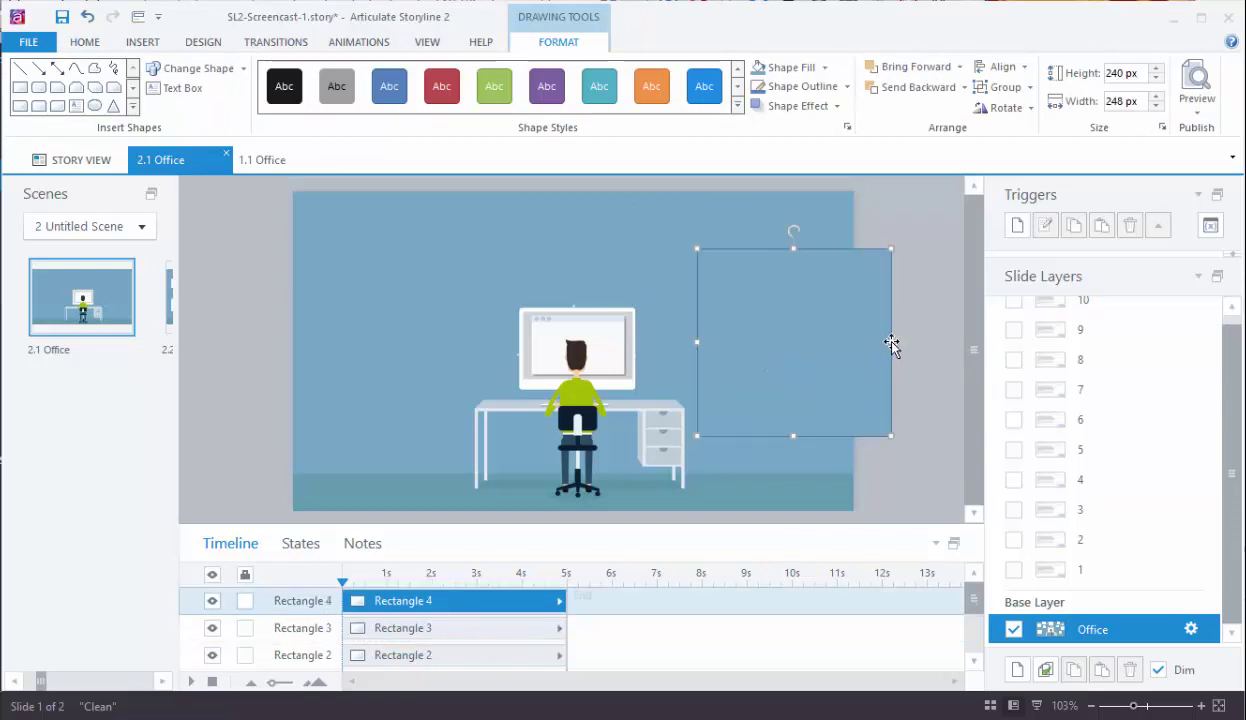
{"action": "left_click_drag", "start_coordinate": [889, 341], "coordinate": [809, 345]}
{"action": "left_click", "coordinate": [870, 411]}
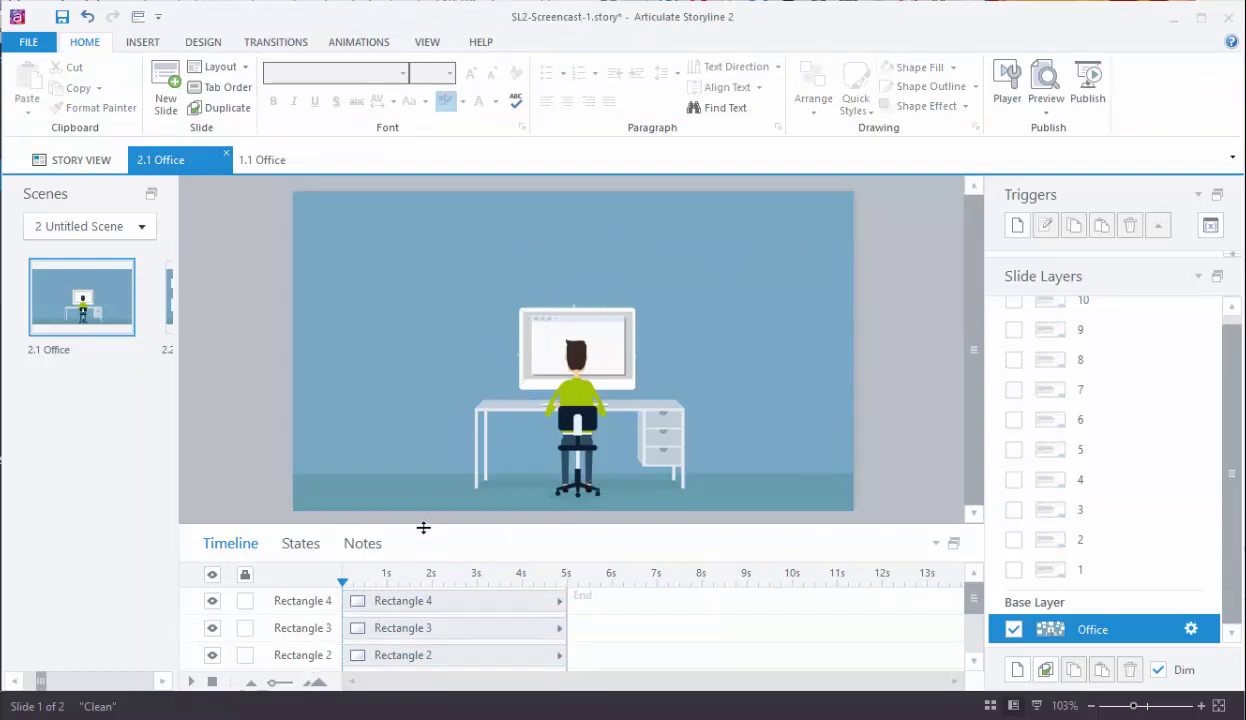
- Group the four cover rectangles, Rectangle 1 through Rectangle 4, into one object
{"action": "left_click_drag", "start_coordinate": [423, 525], "coordinate": [432, 444]}
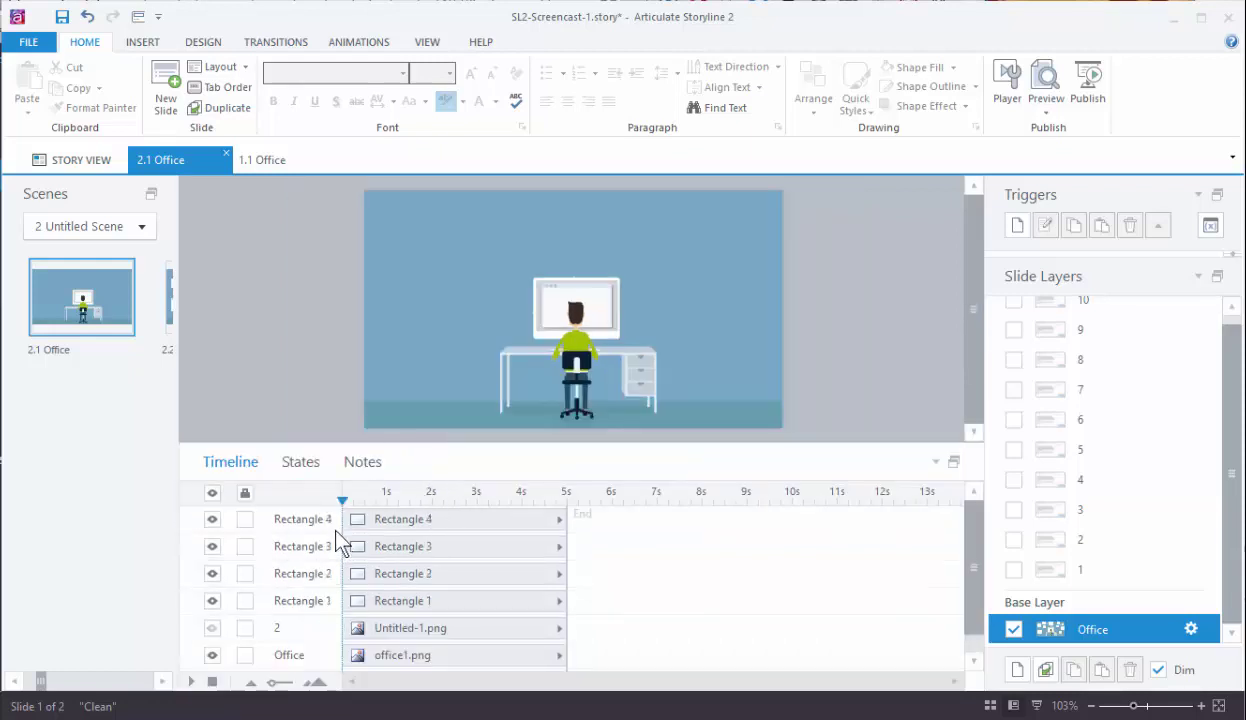
{"action": "left_click", "coordinate": [385, 521]}
{"action": "left_click", "coordinate": [388, 549], "text": "ctrl"}
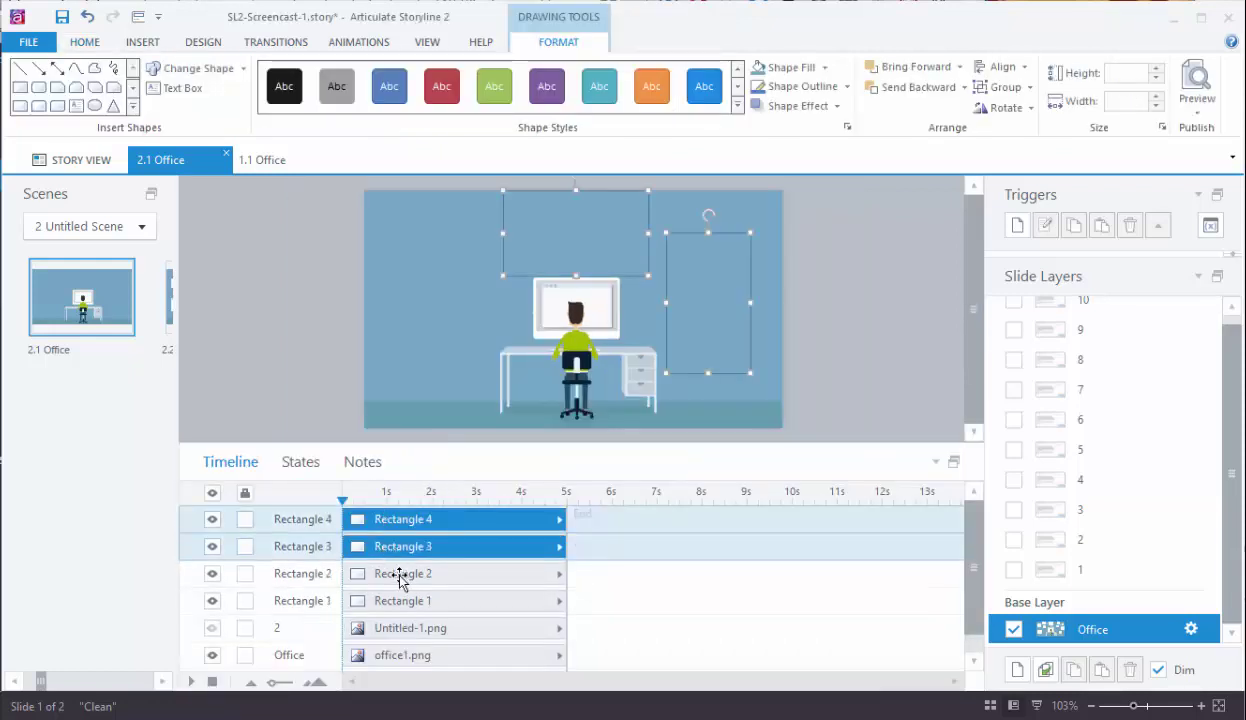
{"action": "left_click", "coordinate": [400, 575], "text": "ctrl"}
{"action": "left_click", "coordinate": [403, 601], "text": "ctrl"}
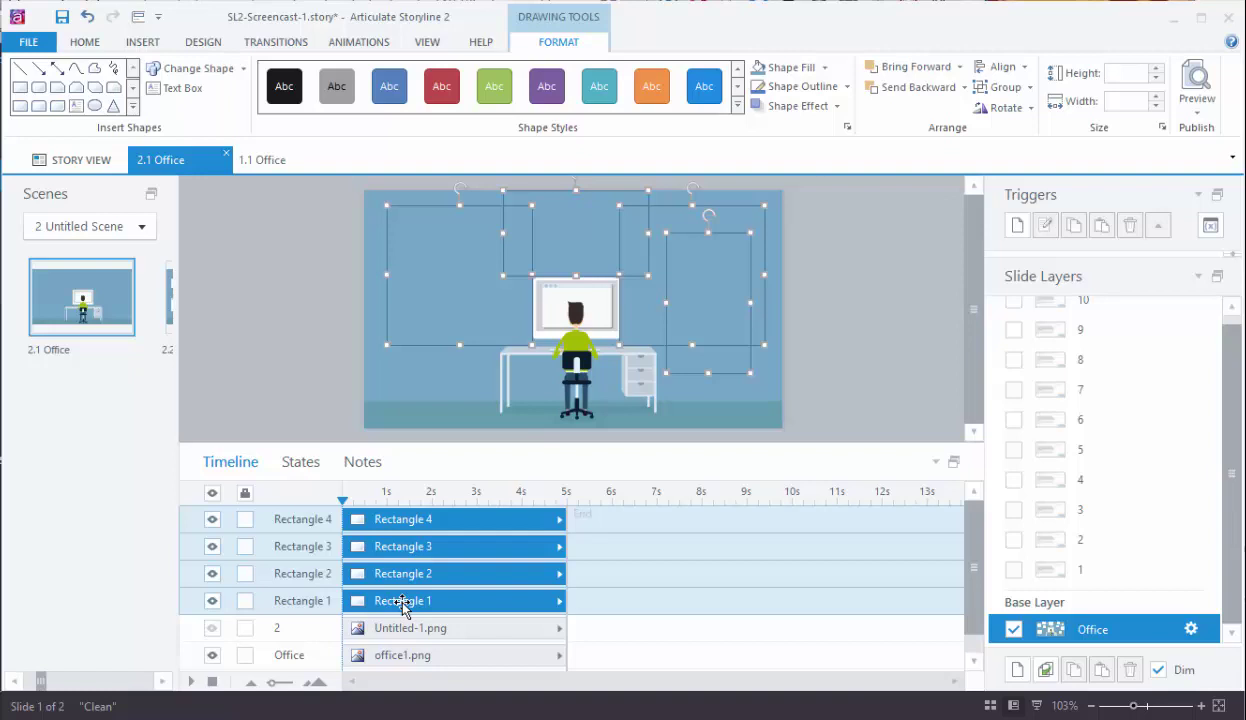
{"action": "key", "text": "ctrl+g"}
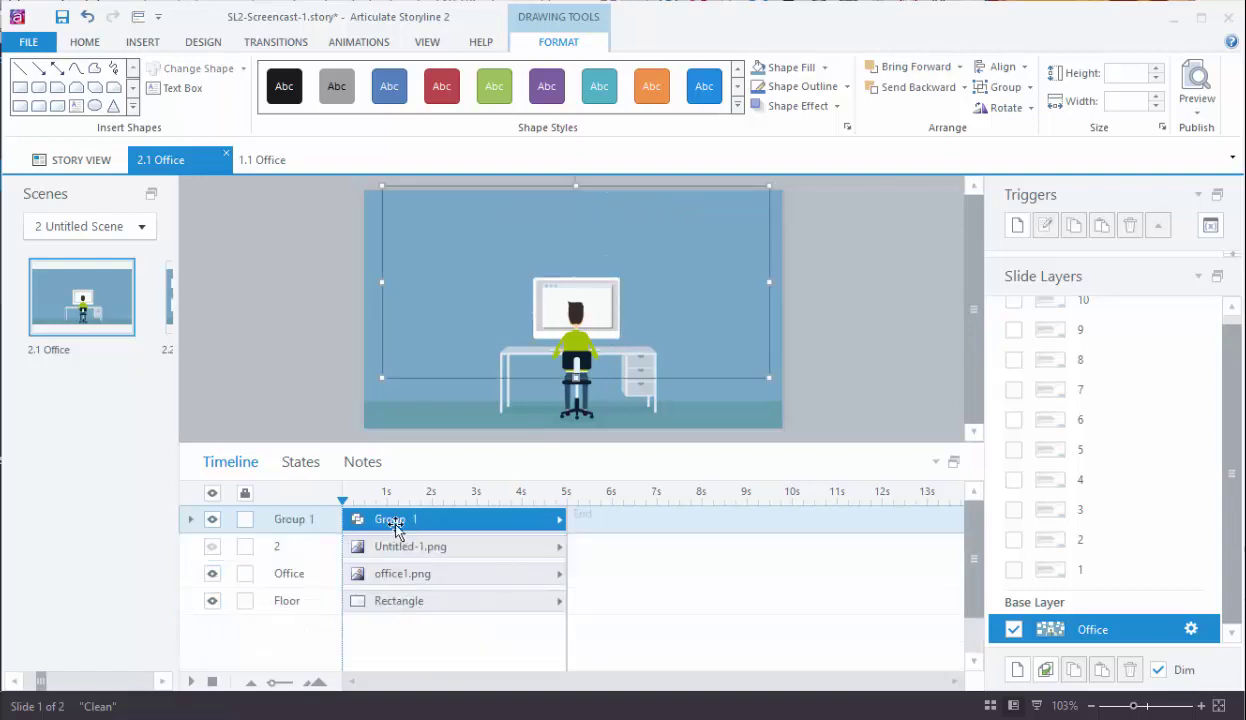
- Place the cover group below Untitled-1.png in the timeline order, and lock the group and Floor while keeping Office unlocked
{"action": "left_click_drag", "start_coordinate": [403, 521], "coordinate": [407, 545]}
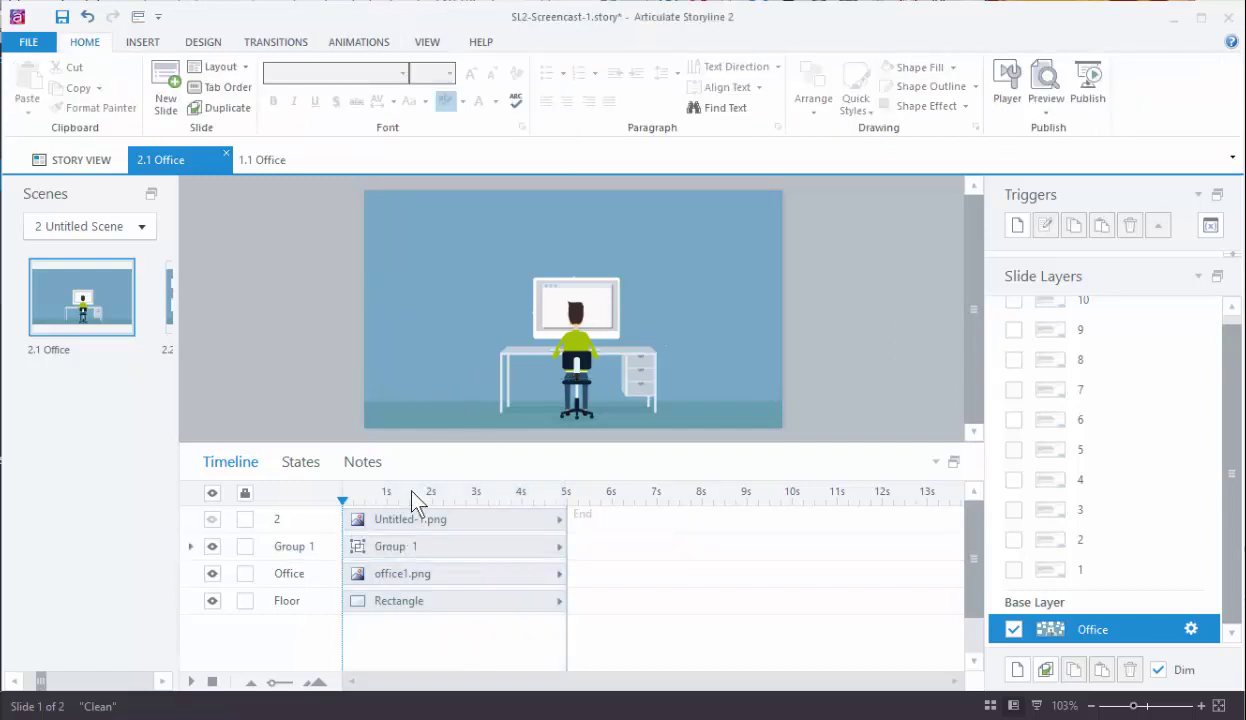
{"action": "left_click_drag", "start_coordinate": [245, 547], "coordinate": [245, 600]}
{"action": "left_click", "coordinate": [246, 575]}
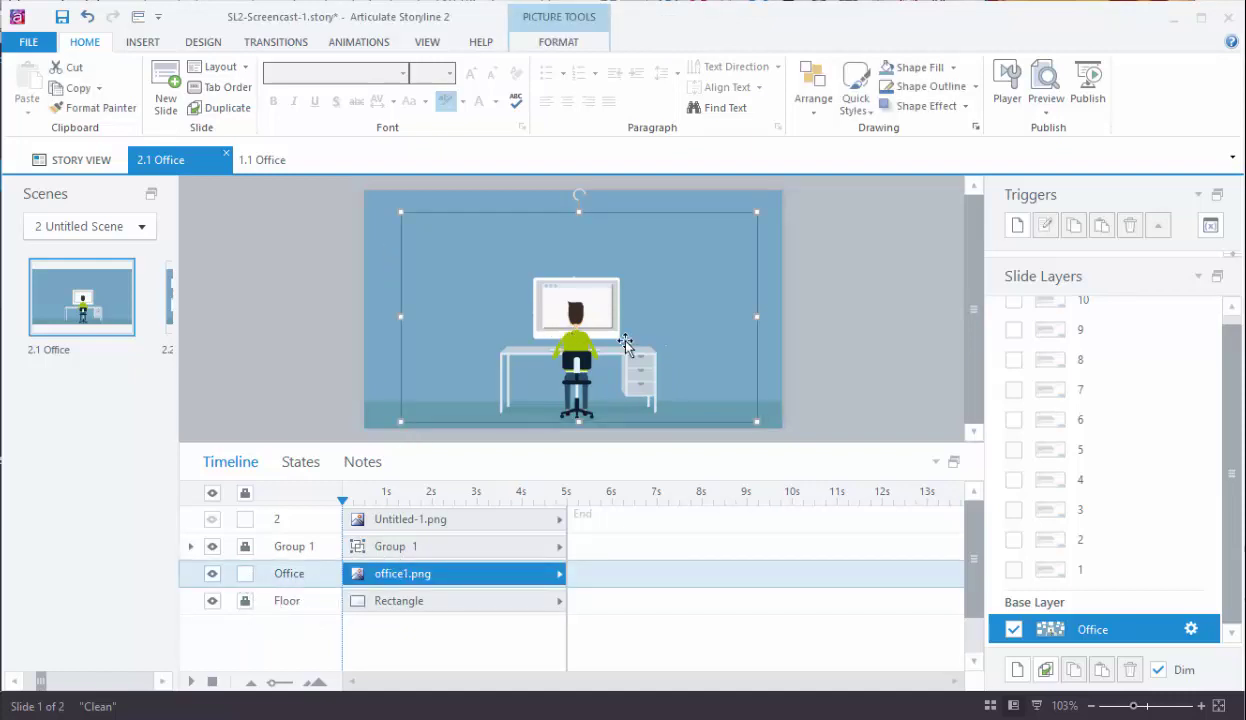
- Try moving the office picture toward the slide's right edge, unlocking the cover group and shifting one cover rectangle off the monitor
{"action": "left_click_drag", "start_coordinate": [649, 344], "coordinate": [691, 343]}
{"action": "key", "text": "Escape"}
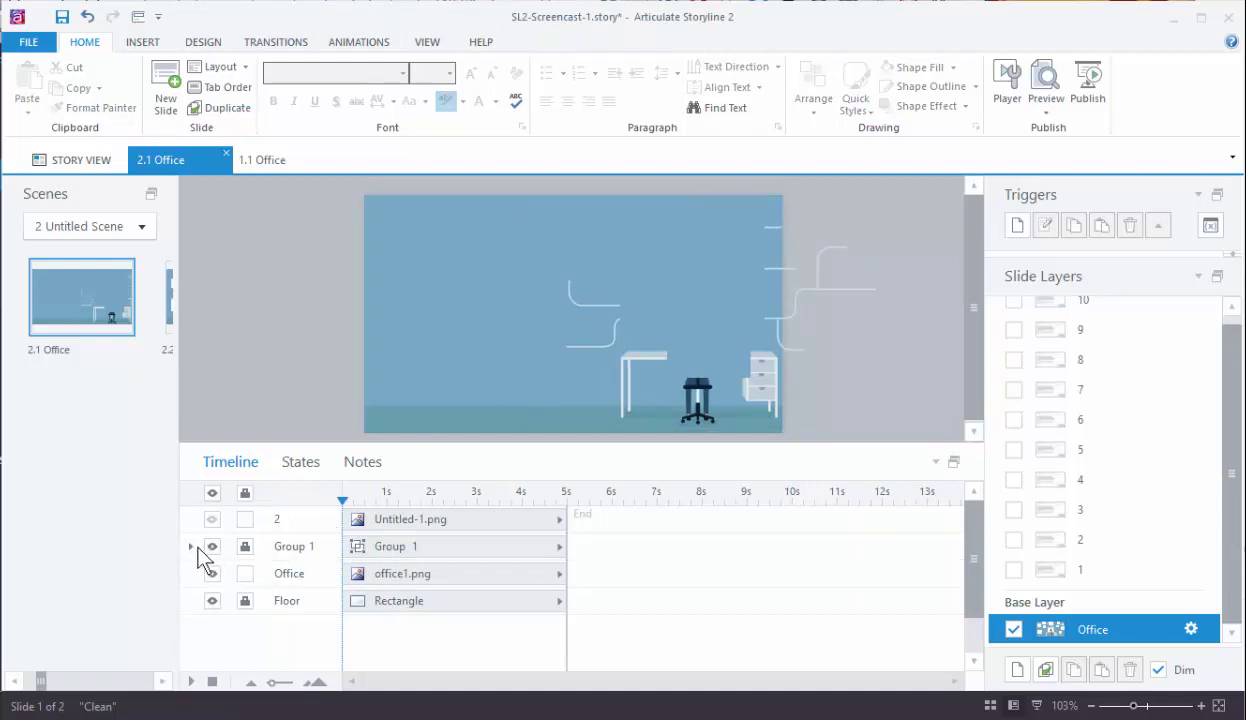
{"action": "left_click", "coordinate": [245, 546]}
{"action": "left_click", "coordinate": [605, 333]}
{"action": "left_click", "coordinate": [650, 300]}
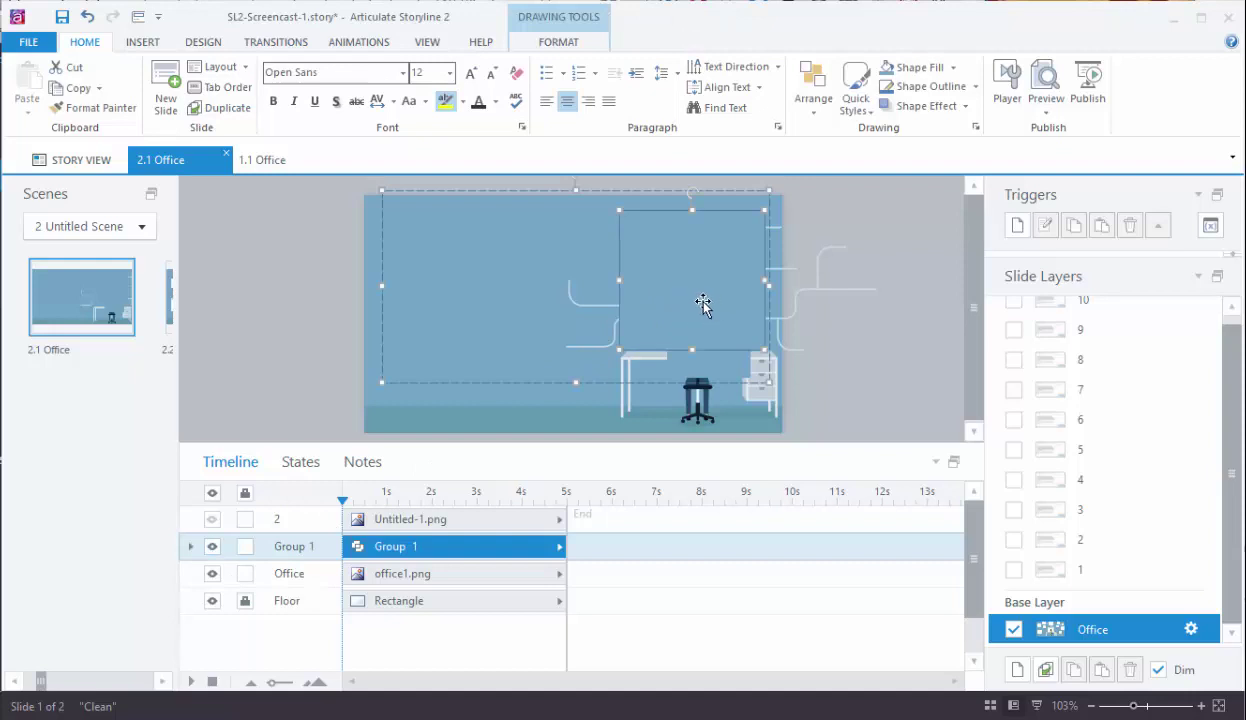
{"action": "left_click", "coordinate": [584, 300]}
{"action": "left_click_drag", "start_coordinate": [704, 316], "coordinate": [520, 295]}
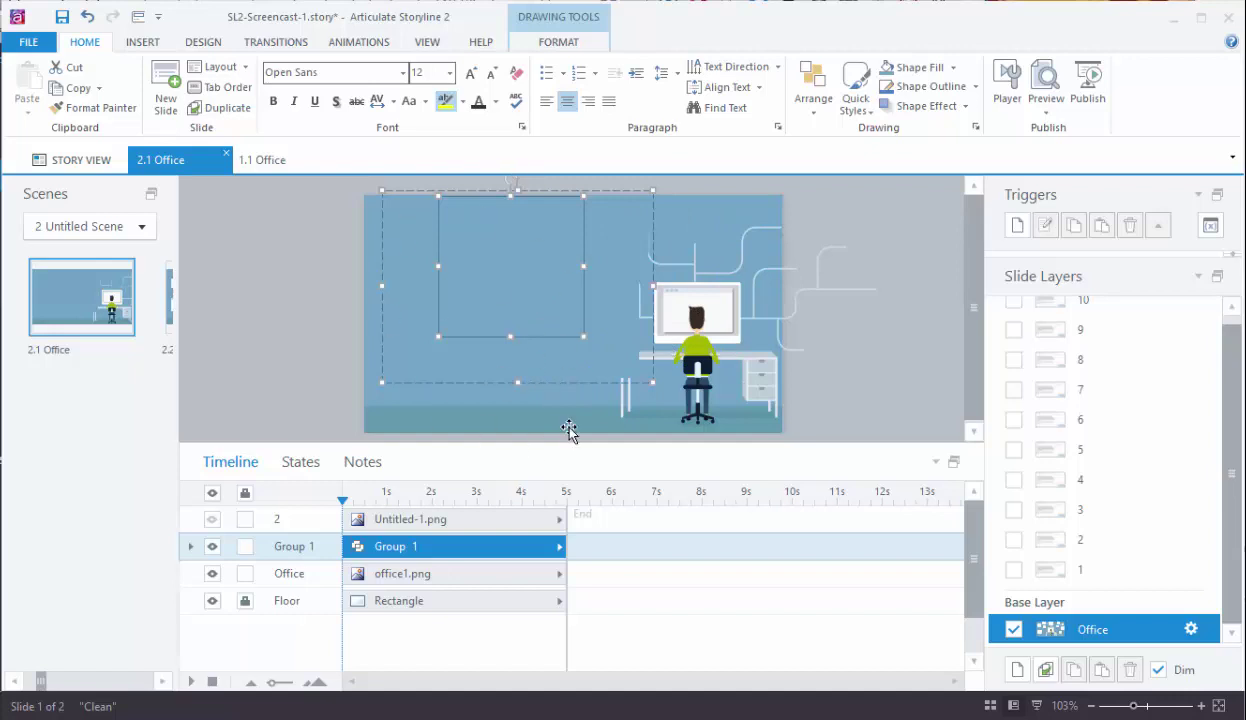
- Undo the trial moves and return the office picture to its original centred place between the covers
{"action": "left_click", "coordinate": [87, 17]}
{"action": "left_click", "coordinate": [87, 17]}
{"action": "left_click", "coordinate": [87, 17]}
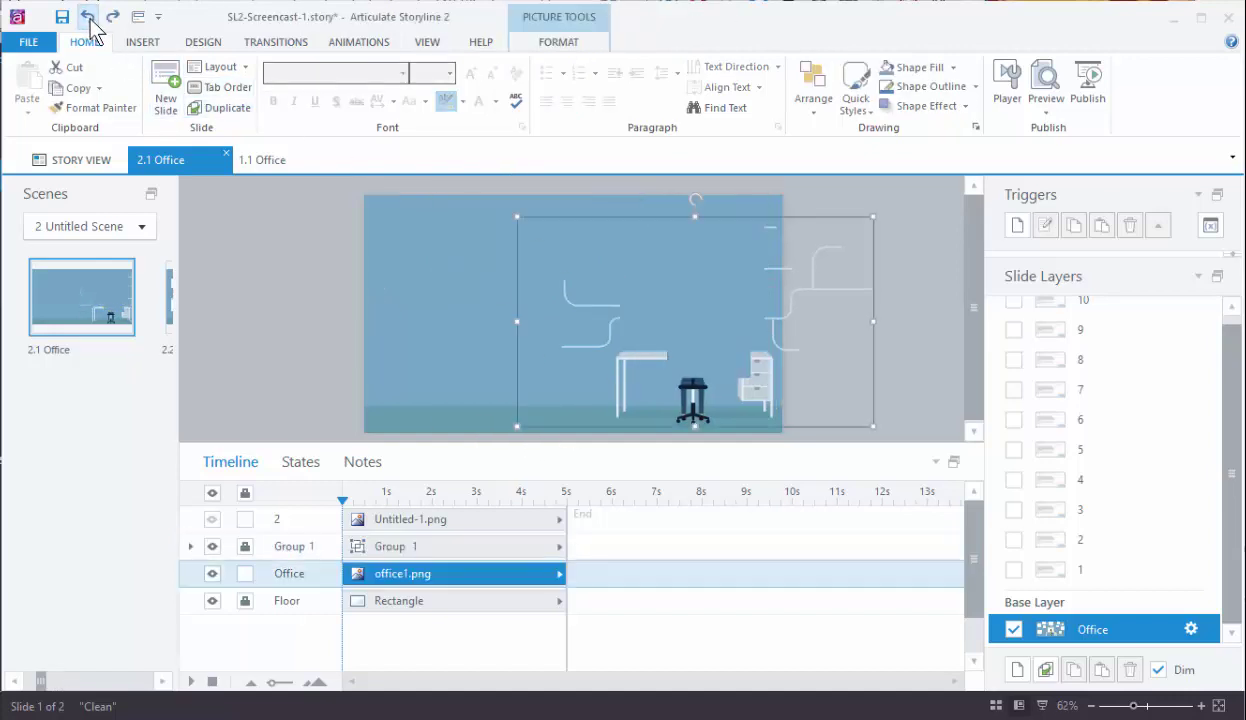
{"action": "left_click", "coordinate": [87, 17]}
{"action": "left_click", "coordinate": [87, 17]}
{"action": "left_click", "coordinate": [87, 17]}
{"action": "left_click", "coordinate": [87, 17]}
{"action": "left_click", "coordinate": [87, 17]}
{"action": "left_click", "coordinate": [87, 17]}
{"action": "left_click", "coordinate": [87, 17]}
{"action": "left_click", "coordinate": [87, 17]}
{"action": "left_click", "coordinate": [87, 17]}
{"action": "left_click", "coordinate": [87, 17]}
{"action": "left_click", "coordinate": [87, 17]}
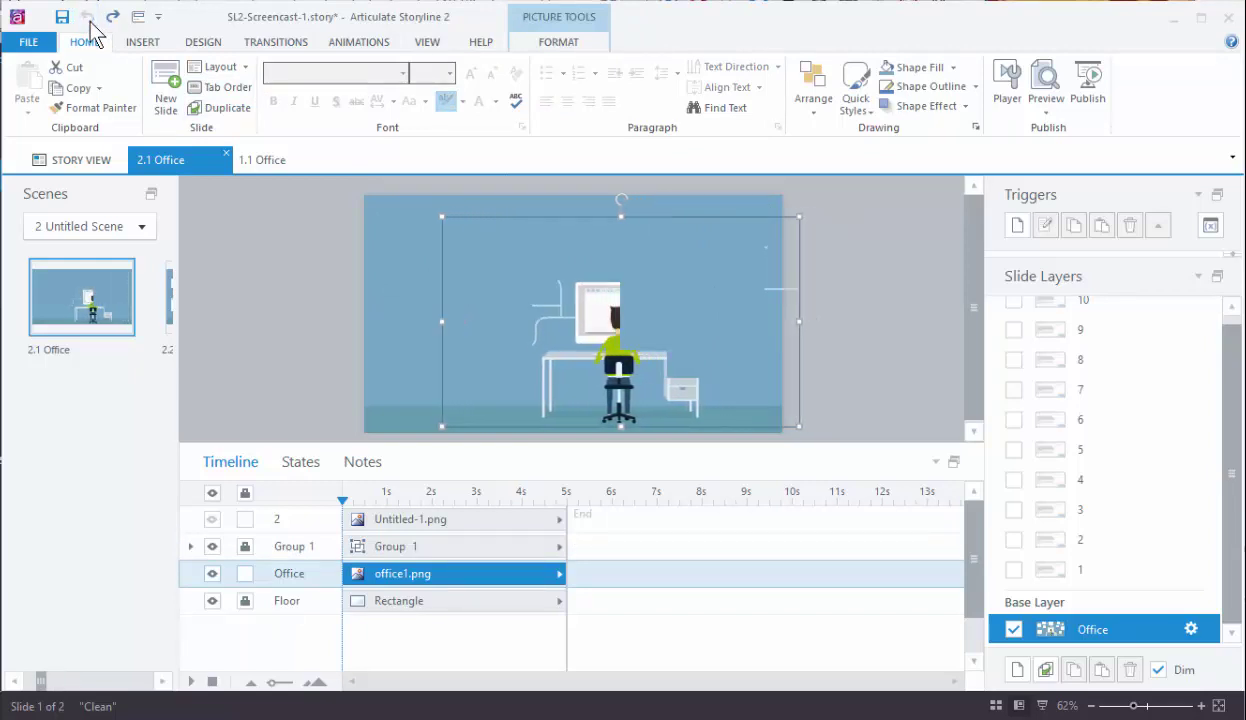
{"action": "left_click_drag", "start_coordinate": [563, 361], "coordinate": [535, 362]}
{"action": "left_click", "coordinate": [806, 361]}
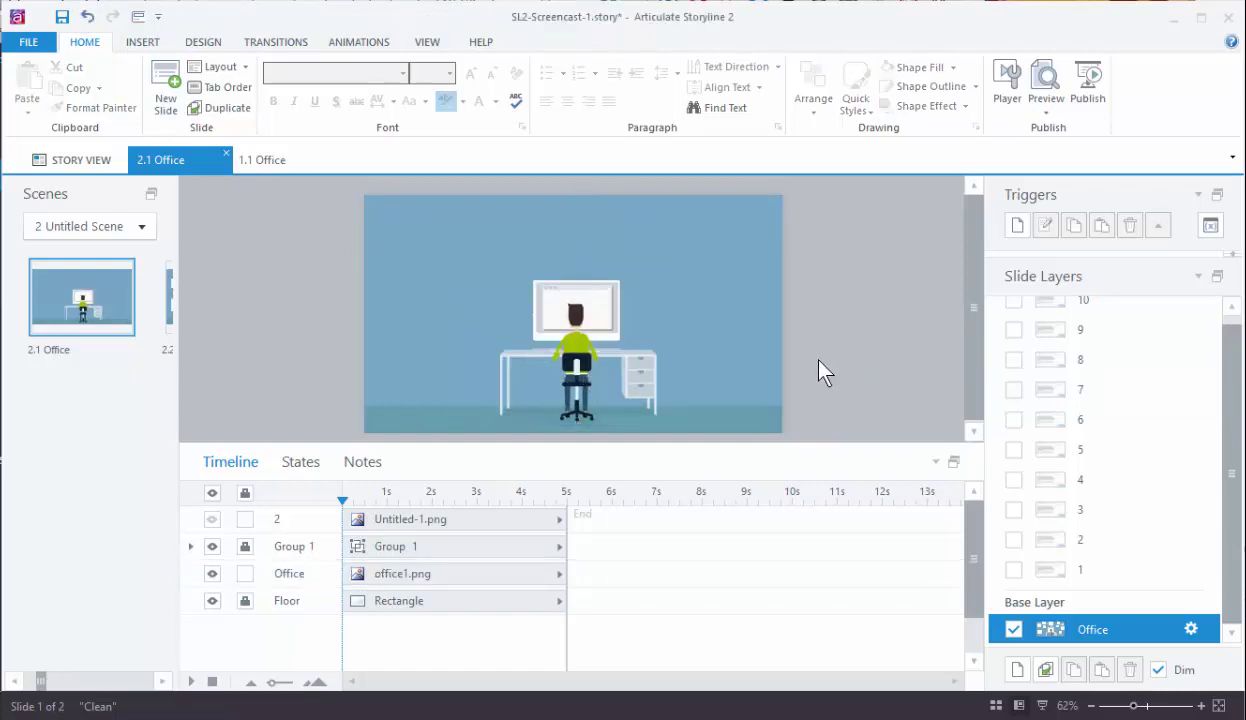
- Show the hidden window picture Untitled-1.png and enlarge it slightly beside the desk
{"action": "left_click", "coordinate": [212, 519]}
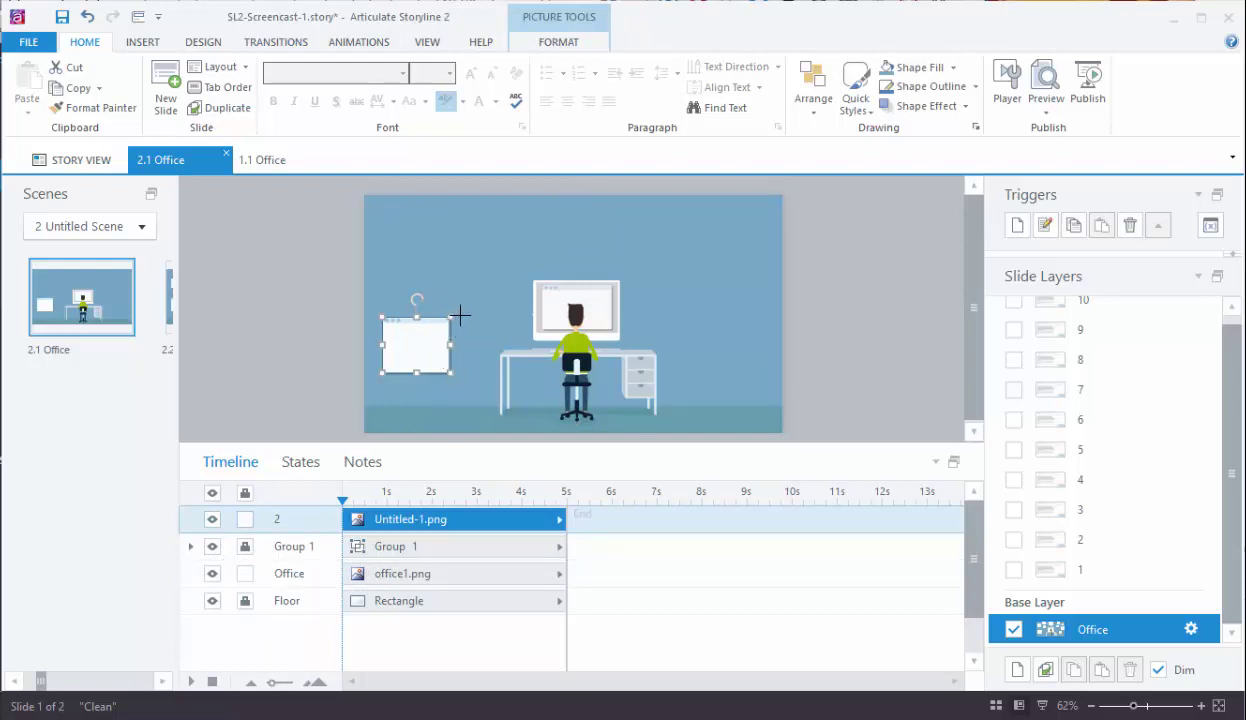
{"action": "left_click_drag", "start_coordinate": [460, 315], "coordinate": [436, 344]}
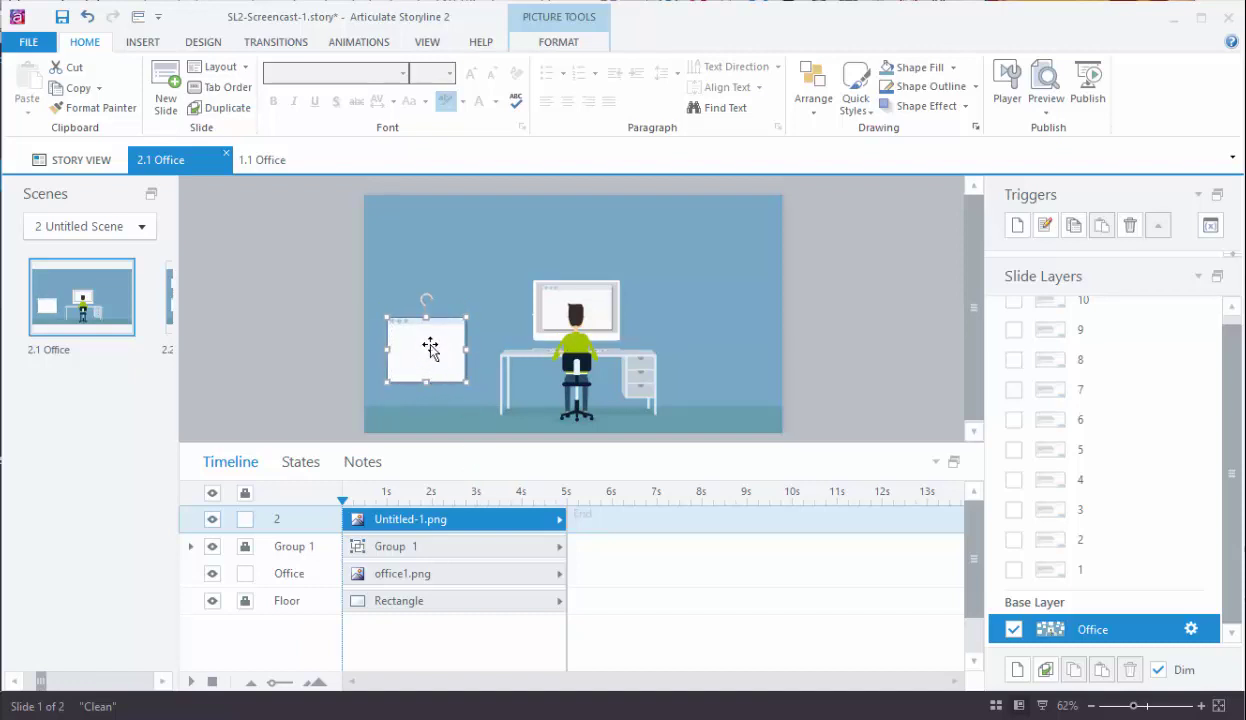
- Edit the window picture's Normal state and add a text box inside it reading "This is module one."
{"action": "left_click", "coordinate": [301, 468]}
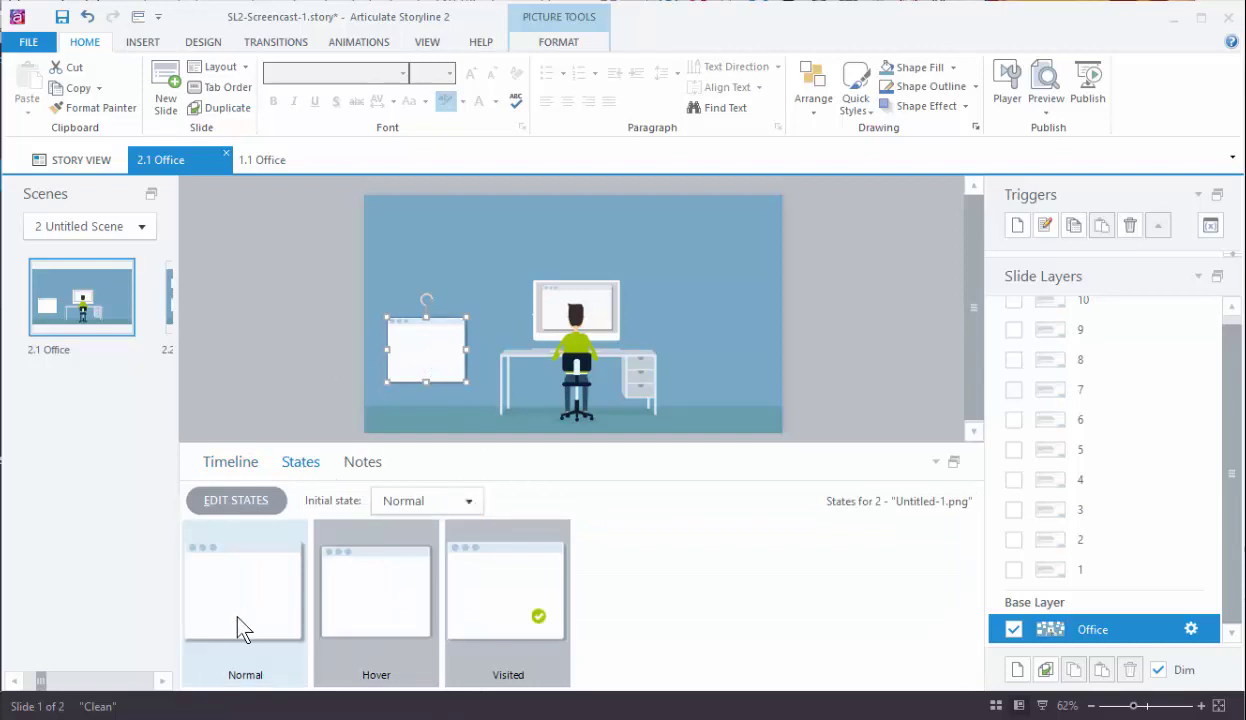
{"action": "double_click", "coordinate": [238, 607]}
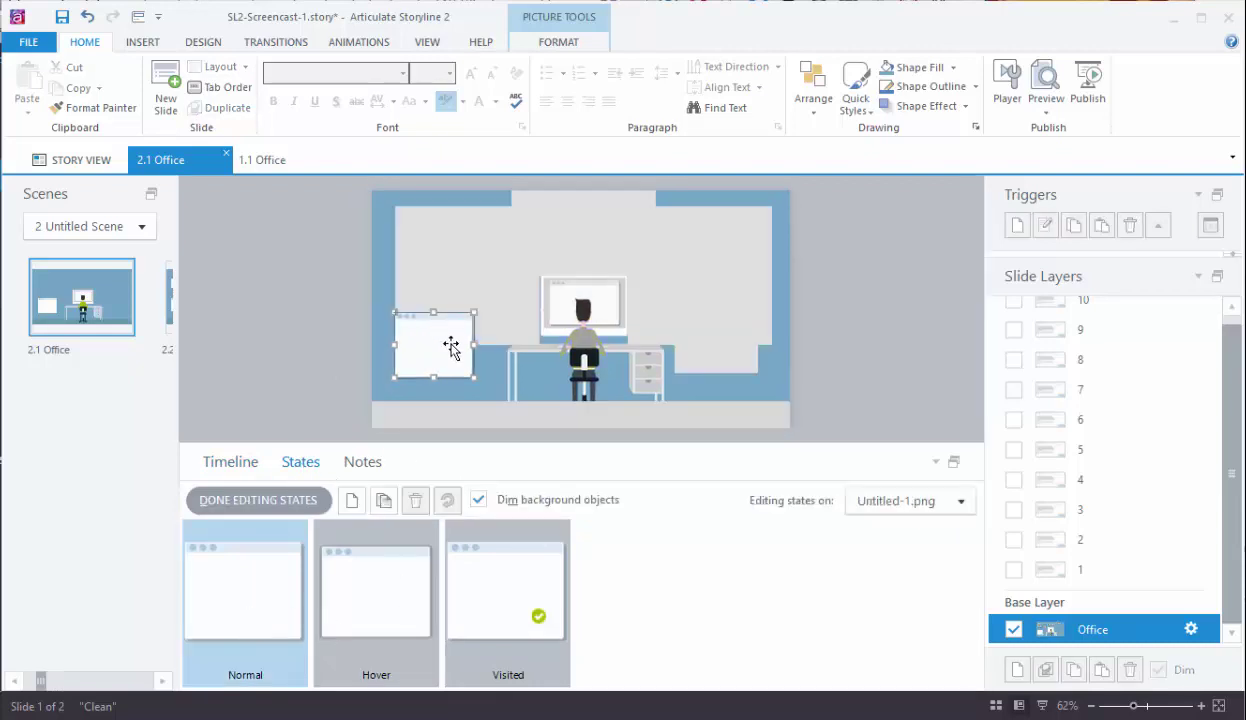
{"action": "left_click", "coordinate": [143, 44]}
{"action": "left_click", "coordinate": [645, 90]}
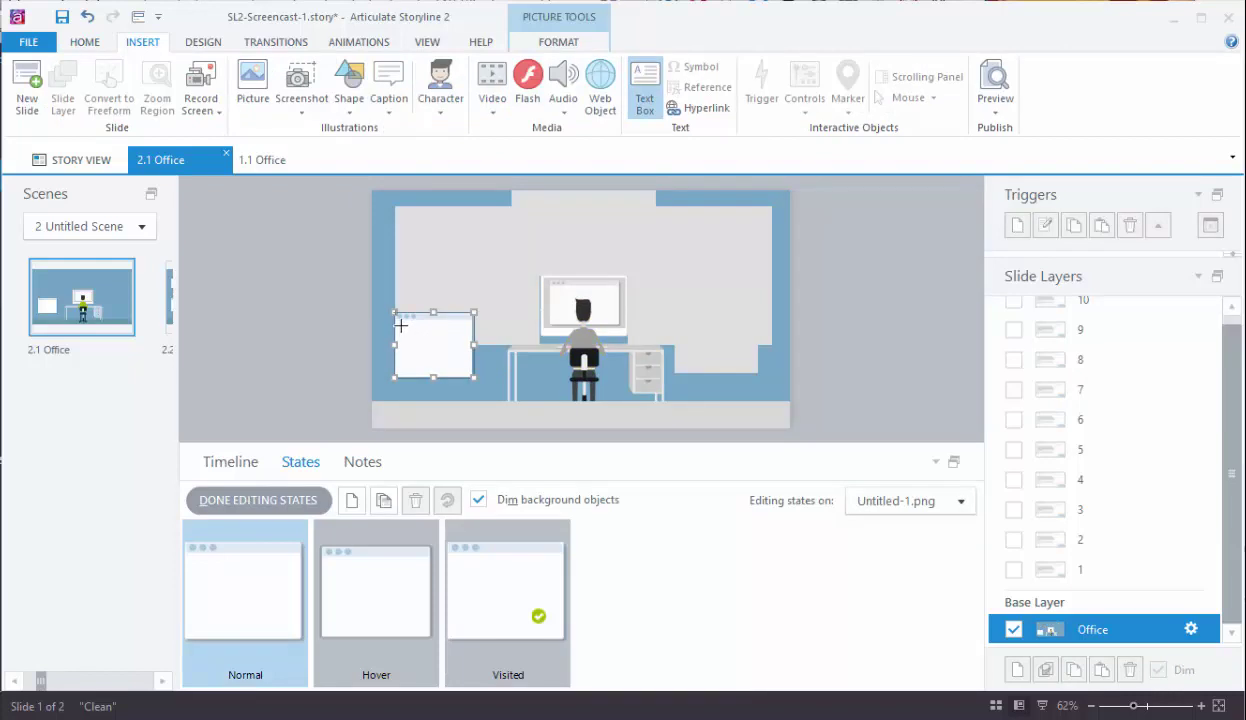
{"action": "left_click_drag", "start_coordinate": [400, 325], "coordinate": [470, 378]}
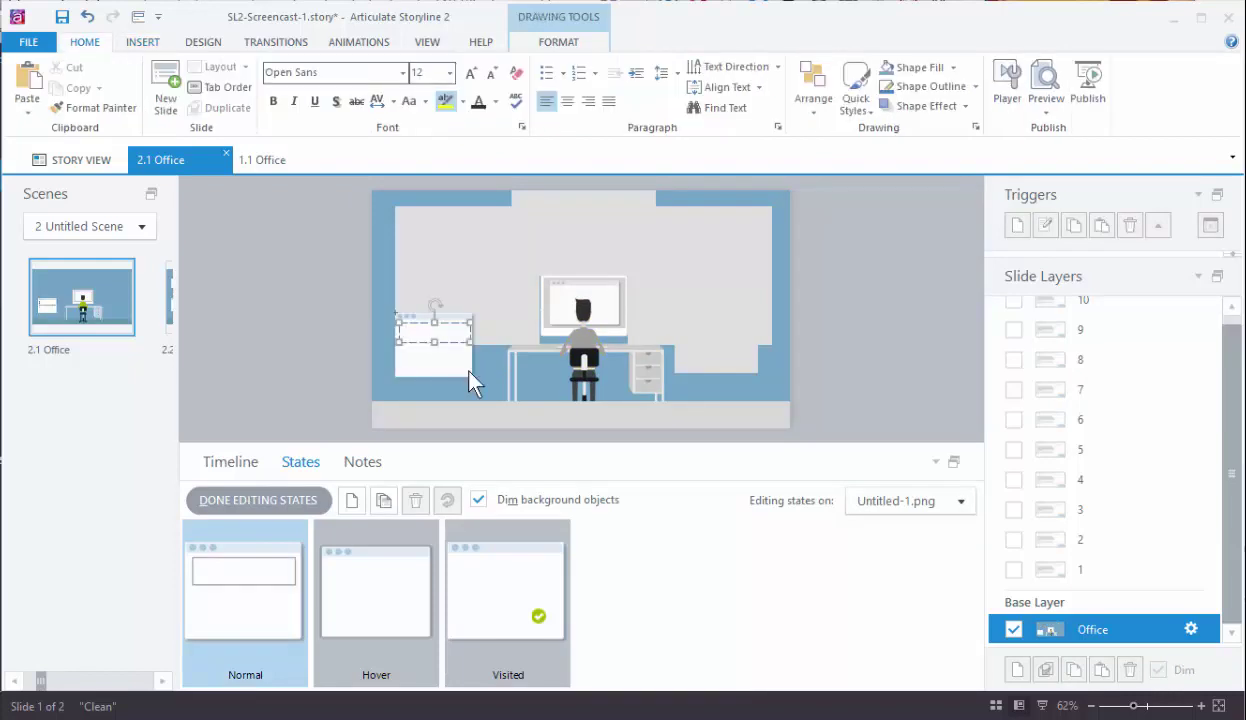
{"action": "type", "text": "This is module one."}
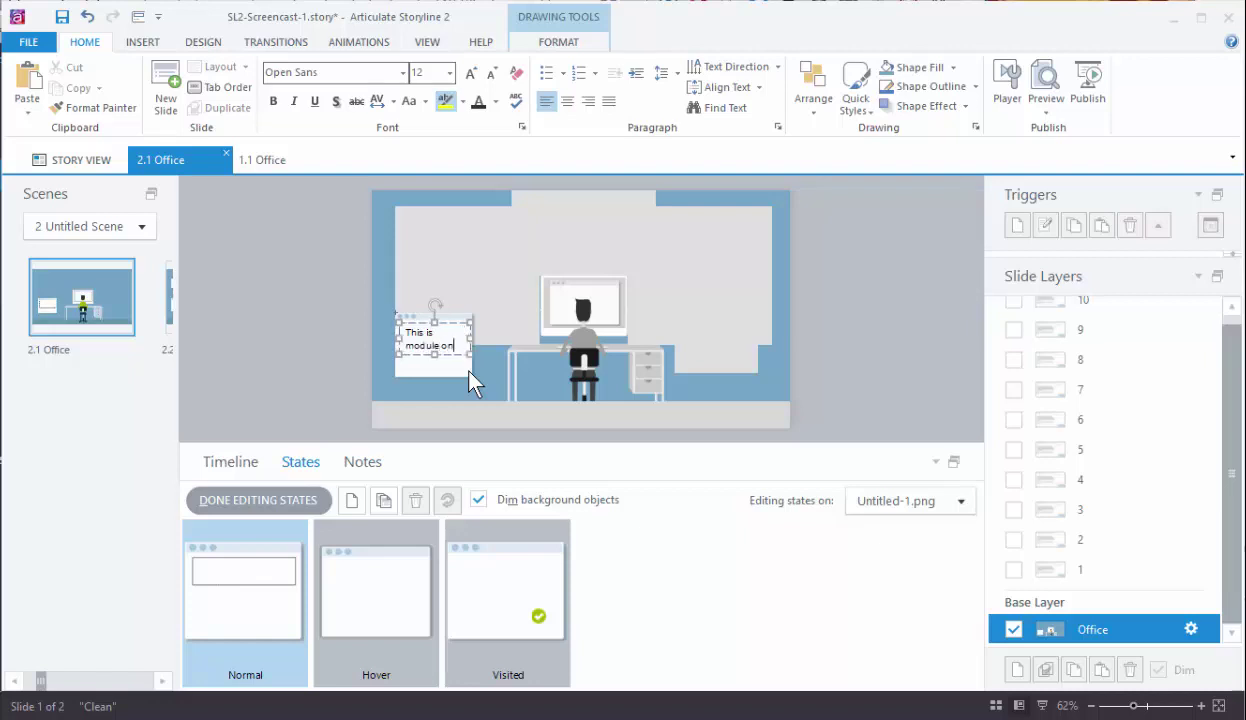
- Center the module text, set it to 14 pt bold, and finish editing the states
{"action": "left_click", "coordinate": [440, 321]}
{"action": "left_click", "coordinate": [567, 101]}
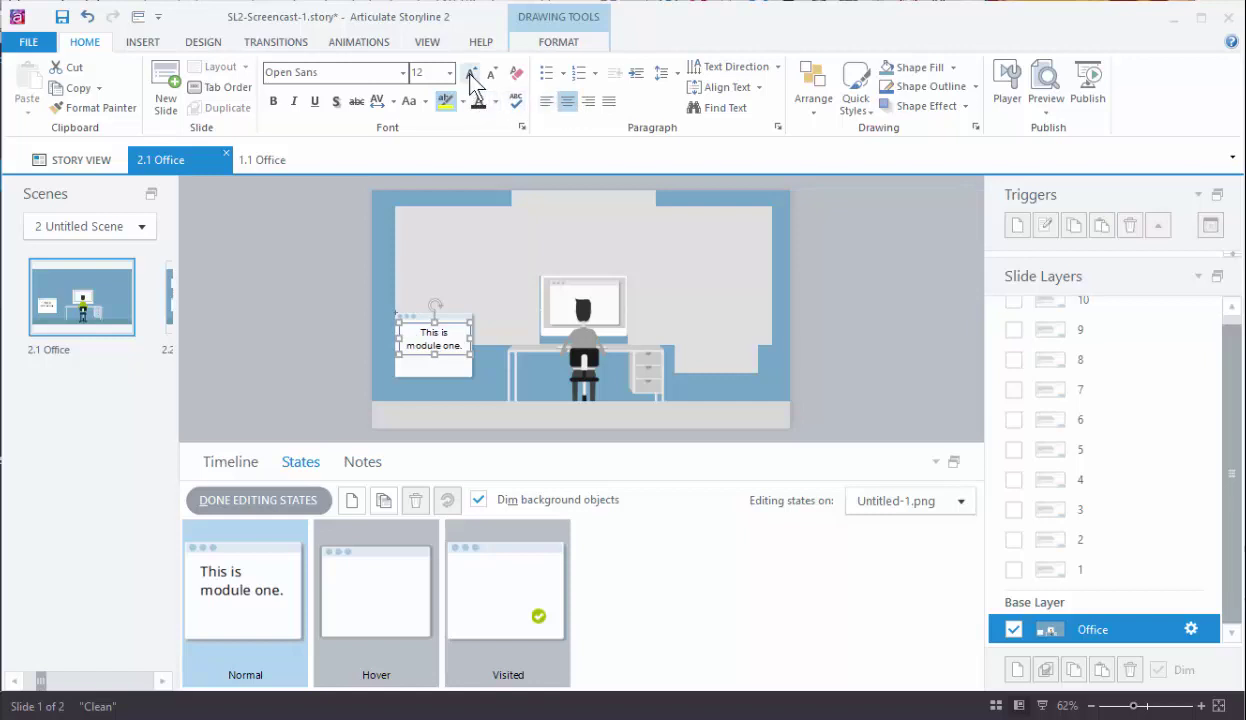
{"action": "left_click", "coordinate": [470, 74]}
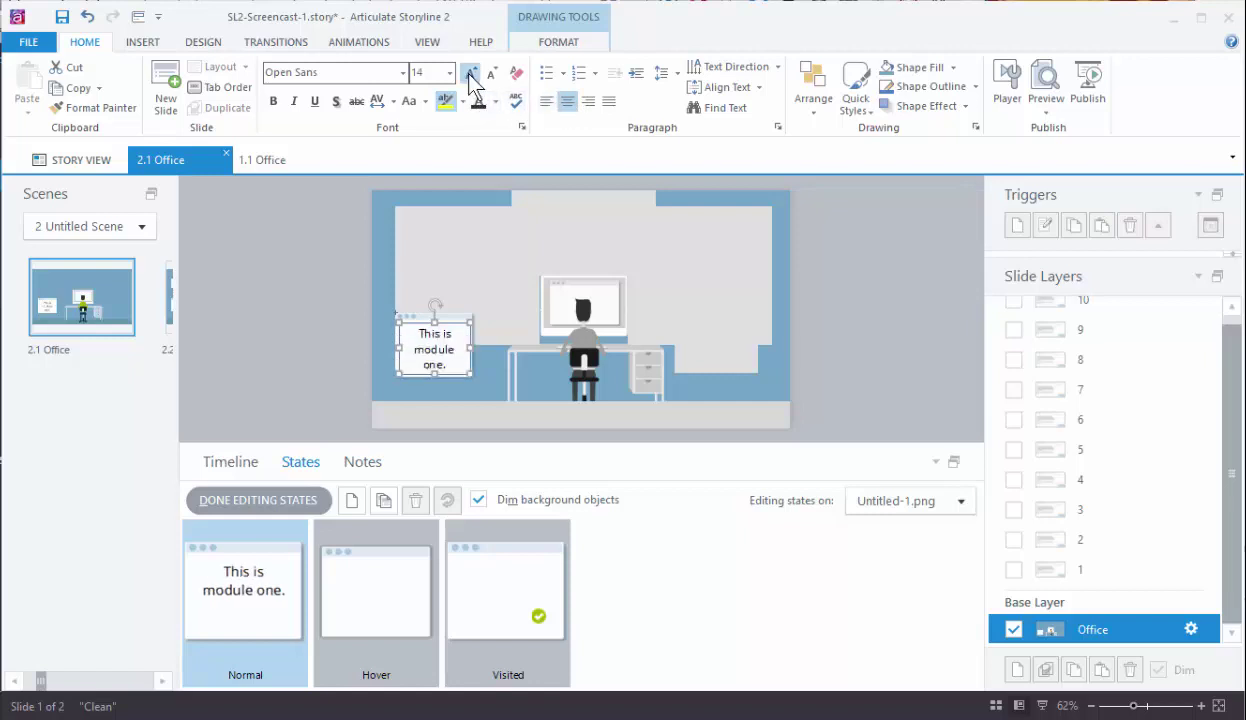
{"action": "left_click", "coordinate": [274, 101]}
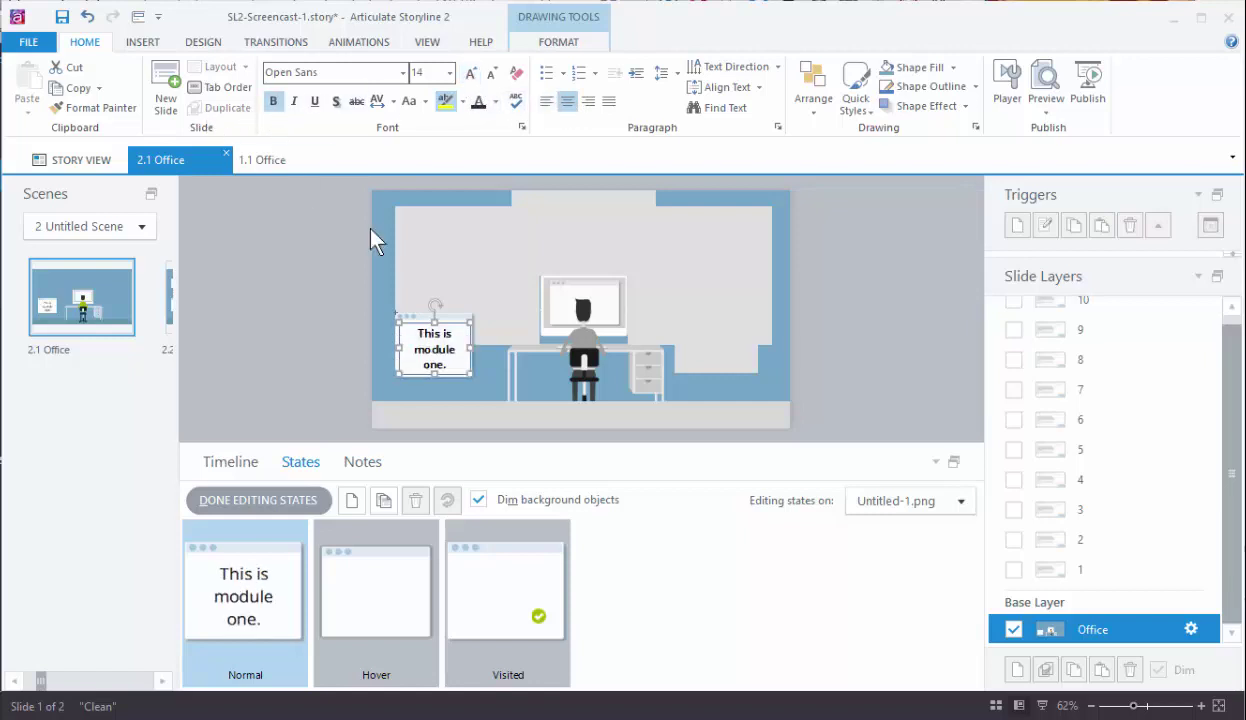
{"action": "left_click", "coordinate": [268, 489]}
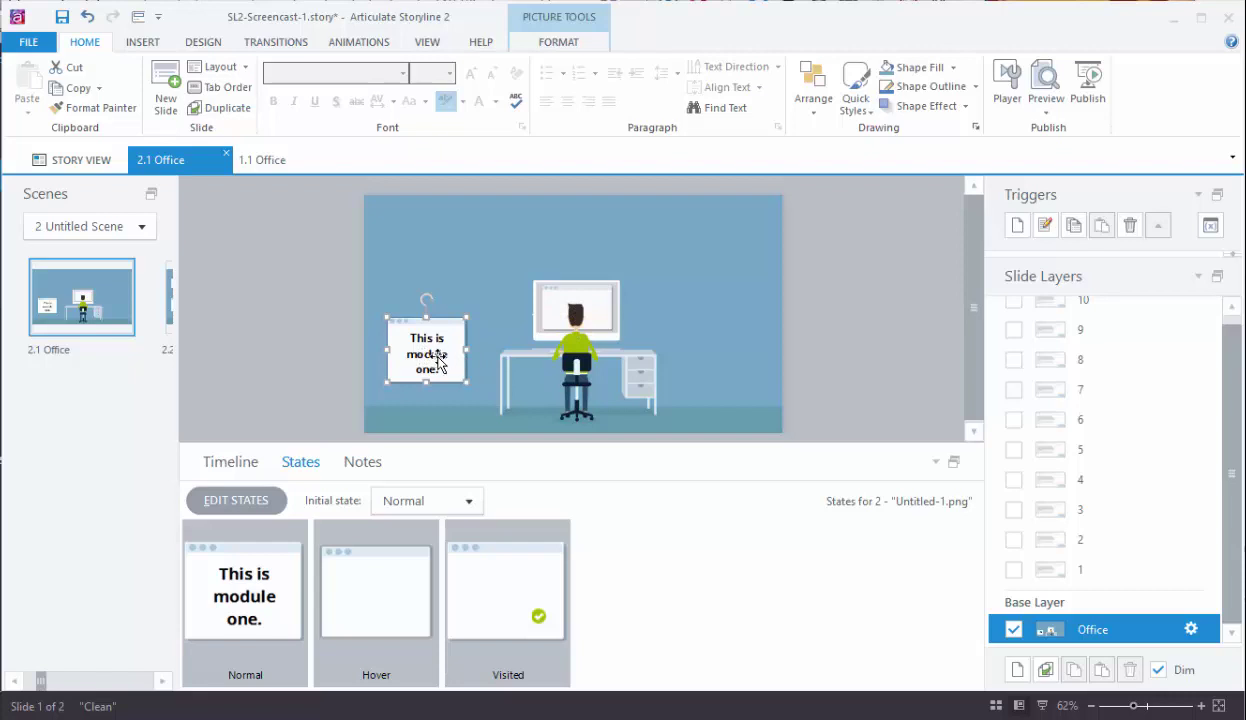
- Draw a swatch rectangle about 48 px square above the monitor and fill it with the character's hair brown using the Eyedropper
{"action": "left_click", "coordinate": [142, 42]}
{"action": "left_click", "coordinate": [348, 98]}
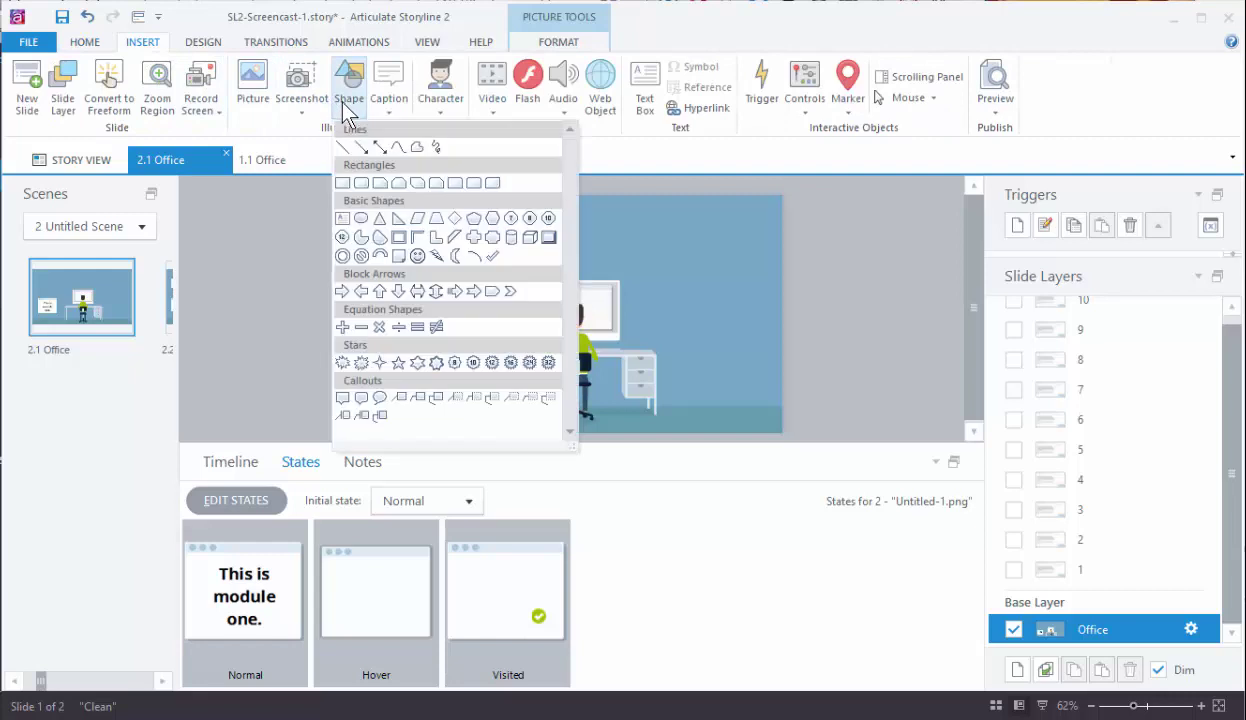
{"action": "left_click", "coordinate": [342, 184]}
{"action": "left_click_drag", "start_coordinate": [606, 229], "coordinate": [634, 258]}
{"action": "left_click", "coordinate": [558, 42]}
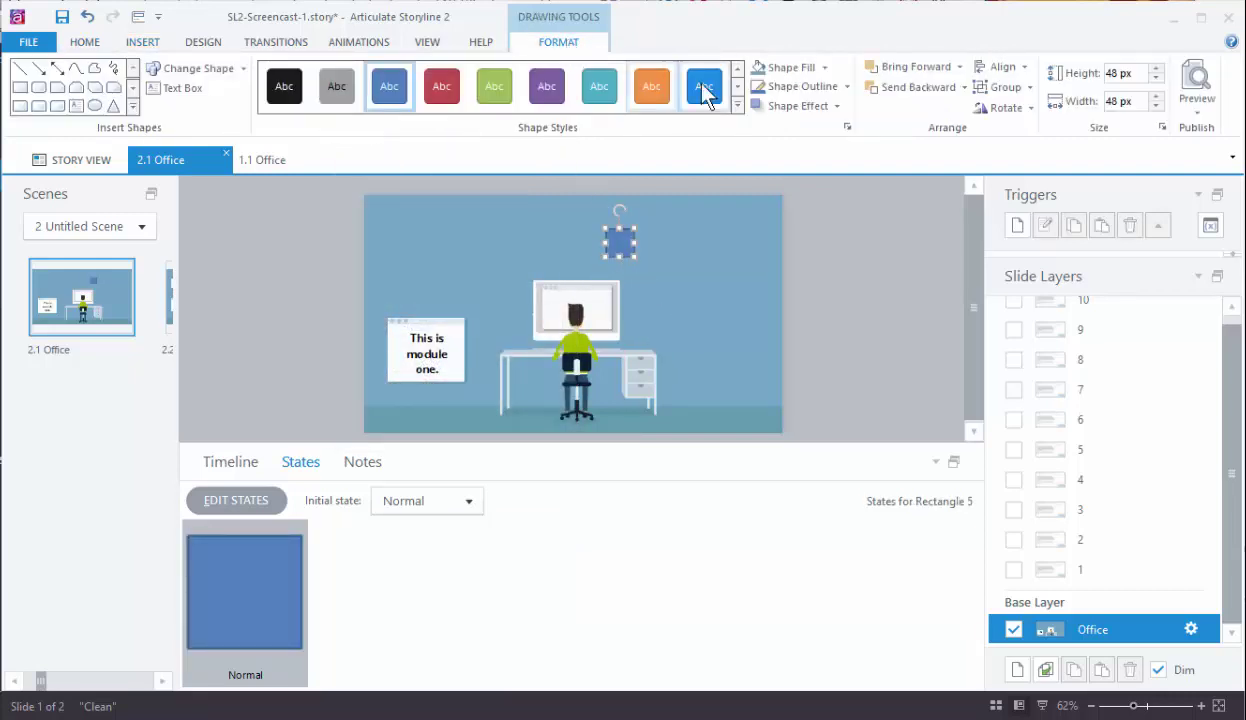
{"action": "left_click", "coordinate": [818, 68]}
{"action": "left_click", "coordinate": [800, 267]}
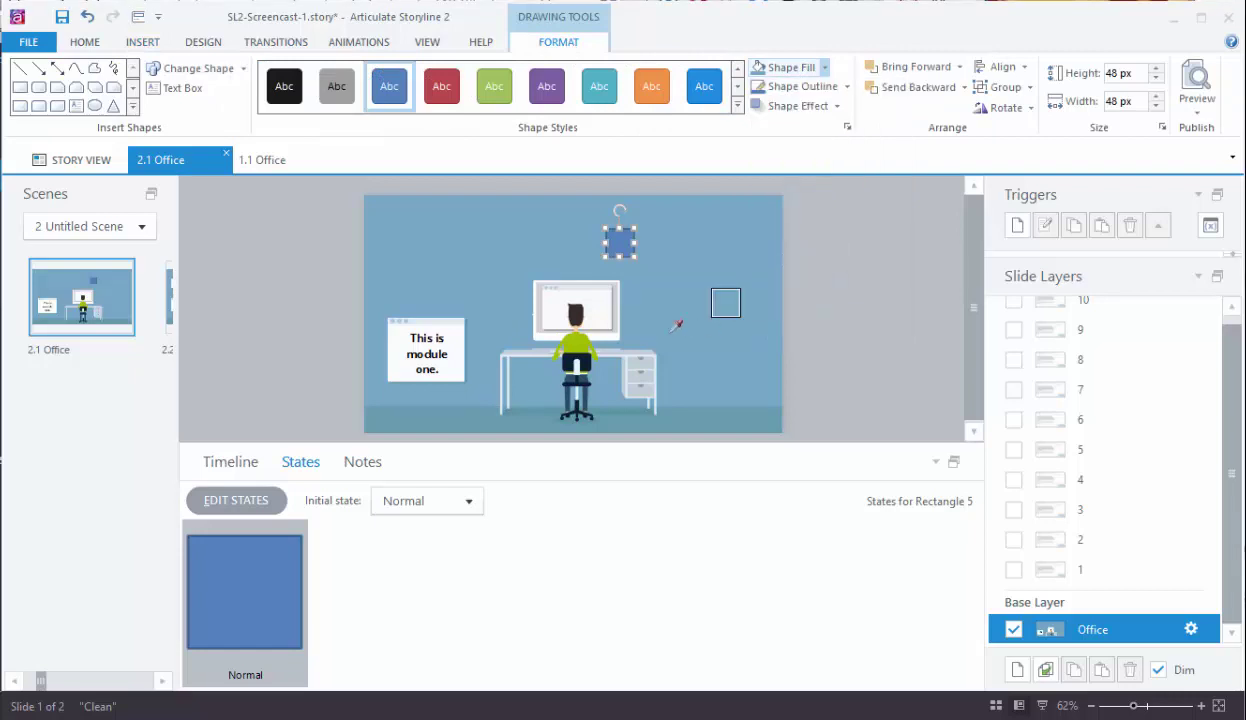
{"action": "left_click", "coordinate": [579, 316]}
{"action": "left_click", "coordinate": [811, 282]}
- Duplicate the brown swatch beside itself and fill the copy with the character's shirt green using the Eyedropper
{"action": "left_click", "coordinate": [619, 243]}
{"action": "left_click_drag", "start_coordinate": [619, 243], "coordinate": [661, 243]}
{"action": "left_click", "coordinate": [822, 67]}
{"action": "left_click", "coordinate": [795, 267]}
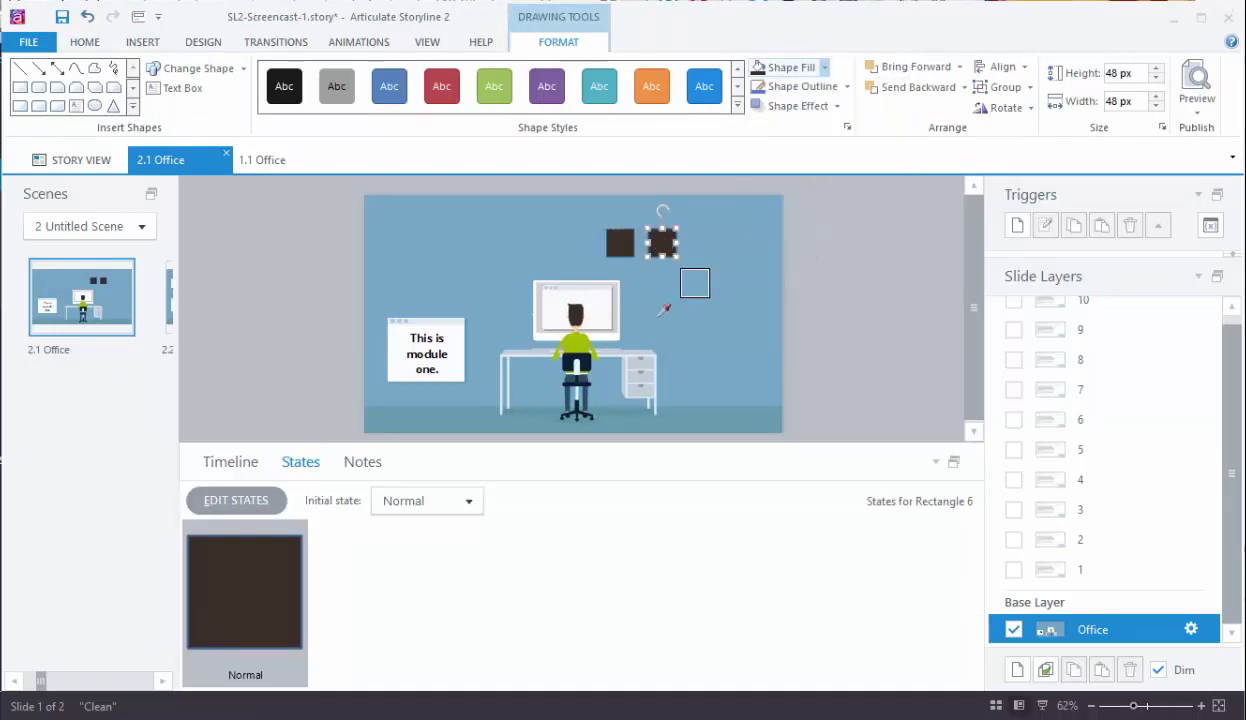
{"action": "left_click", "coordinate": [586, 335]}
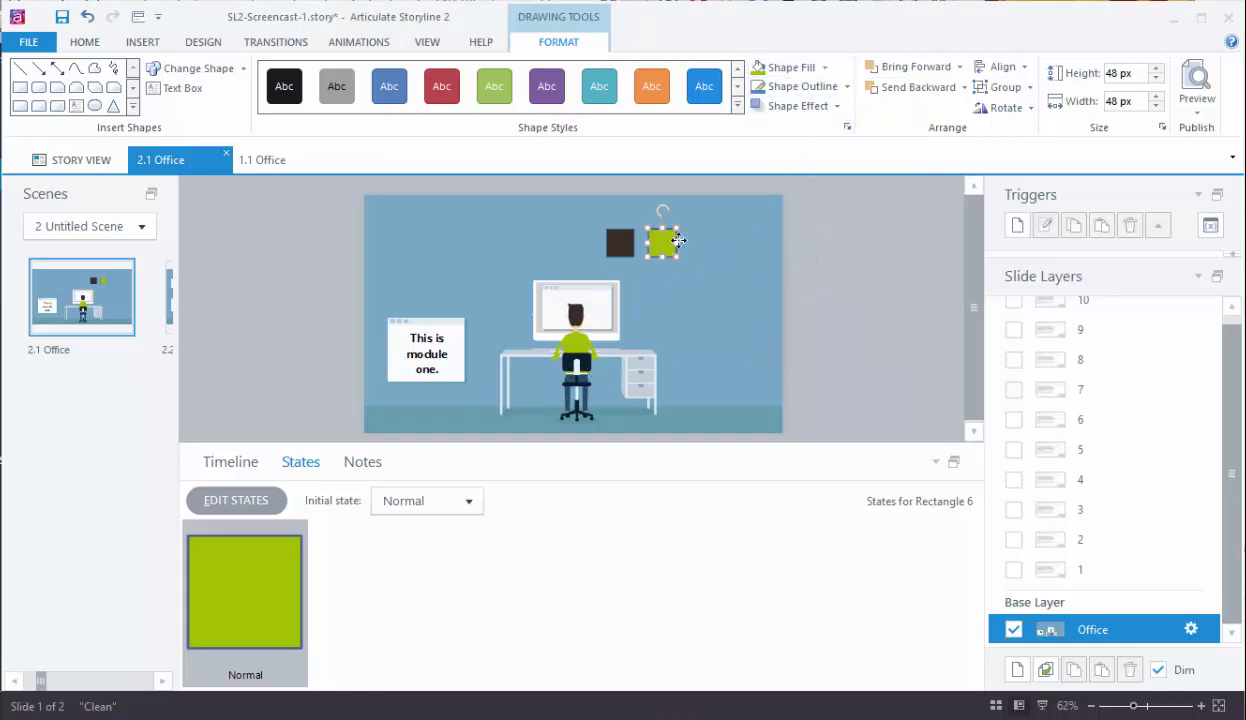
- Duplicate the green swatch beside itself and fill the copy with the chair's dark navy using the Eyedropper
{"action": "left_click_drag", "start_coordinate": [682, 241], "coordinate": [719, 242], "text": "ctrl"}
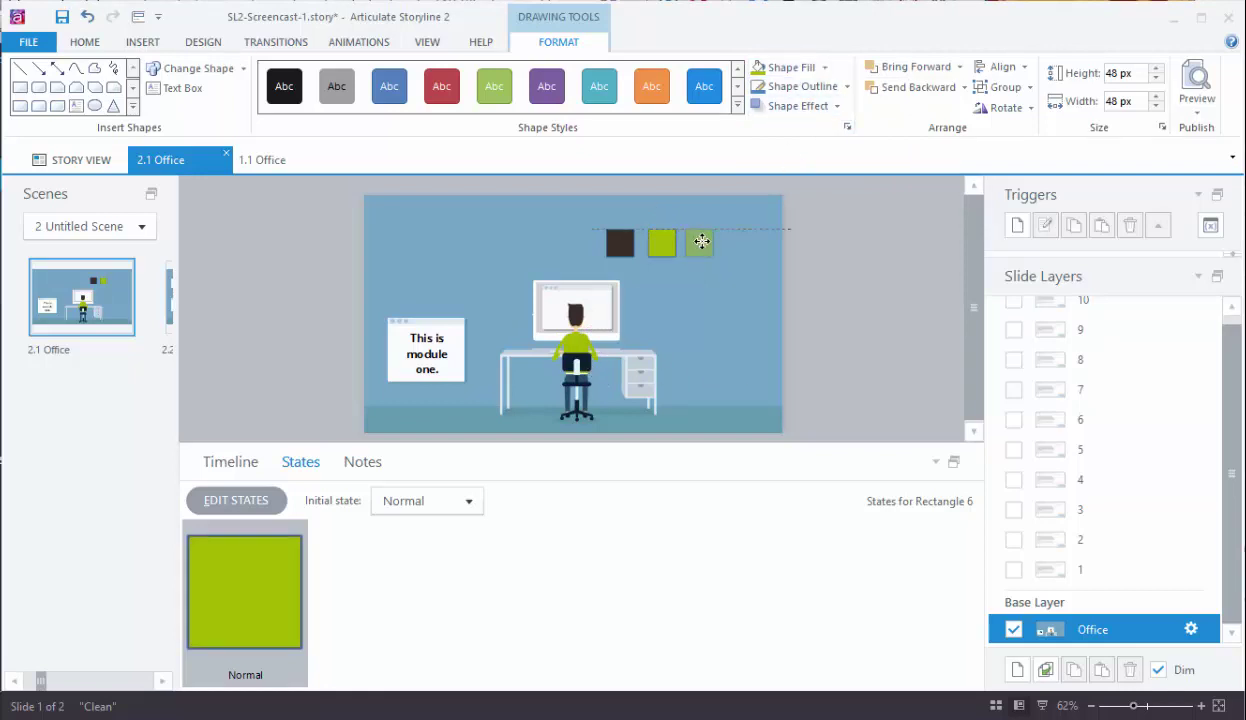
{"action": "left_click", "coordinate": [826, 68]}
{"action": "left_click", "coordinate": [752, 260]}
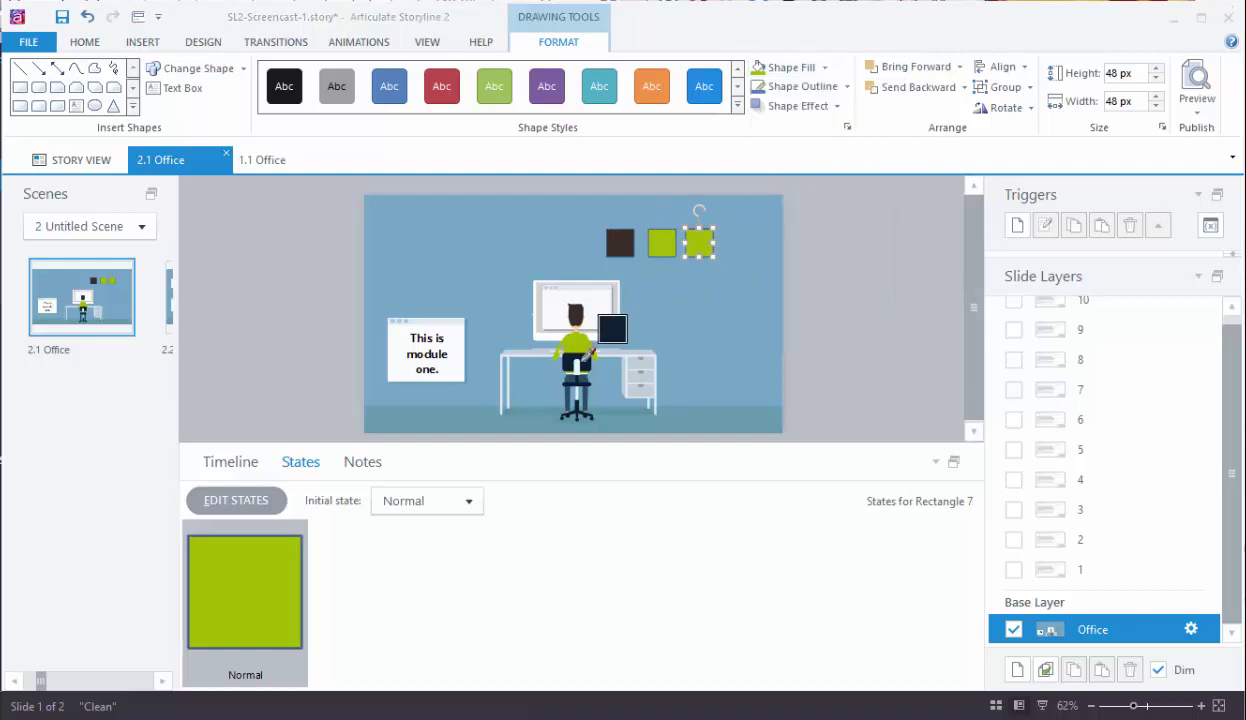
{"action": "left_click", "coordinate": [596, 350]}
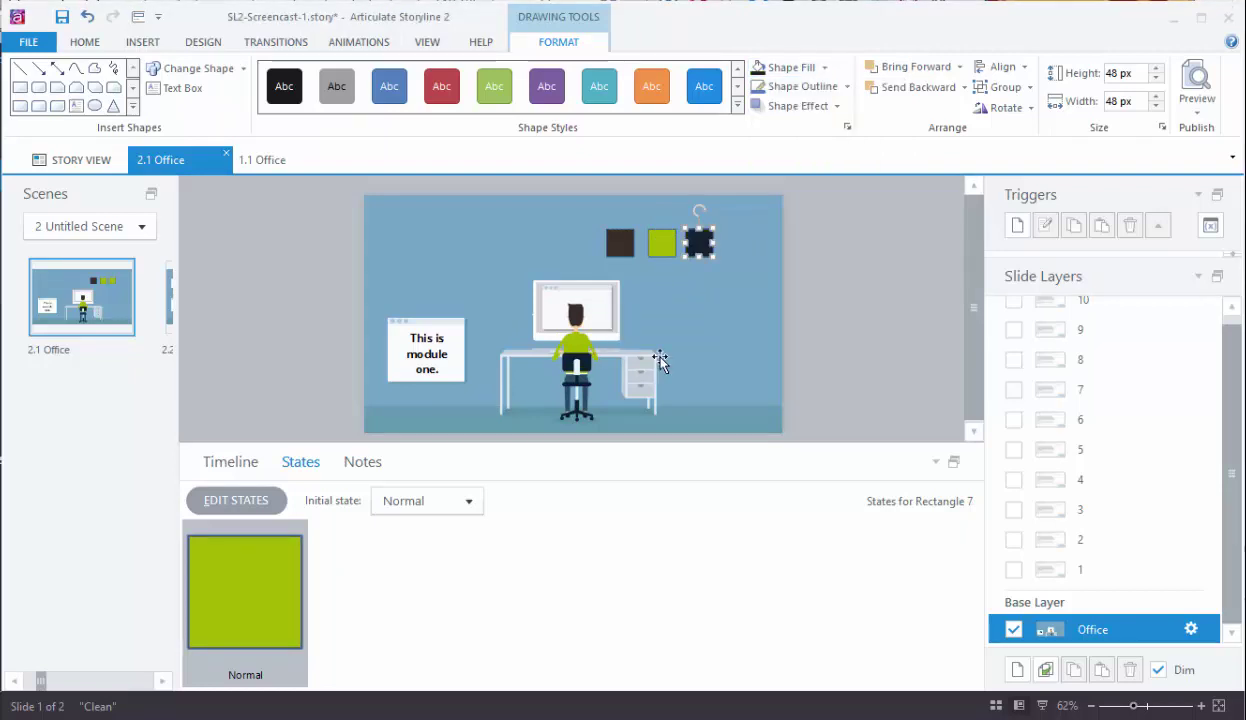
{"action": "left_click", "coordinate": [845, 295]}
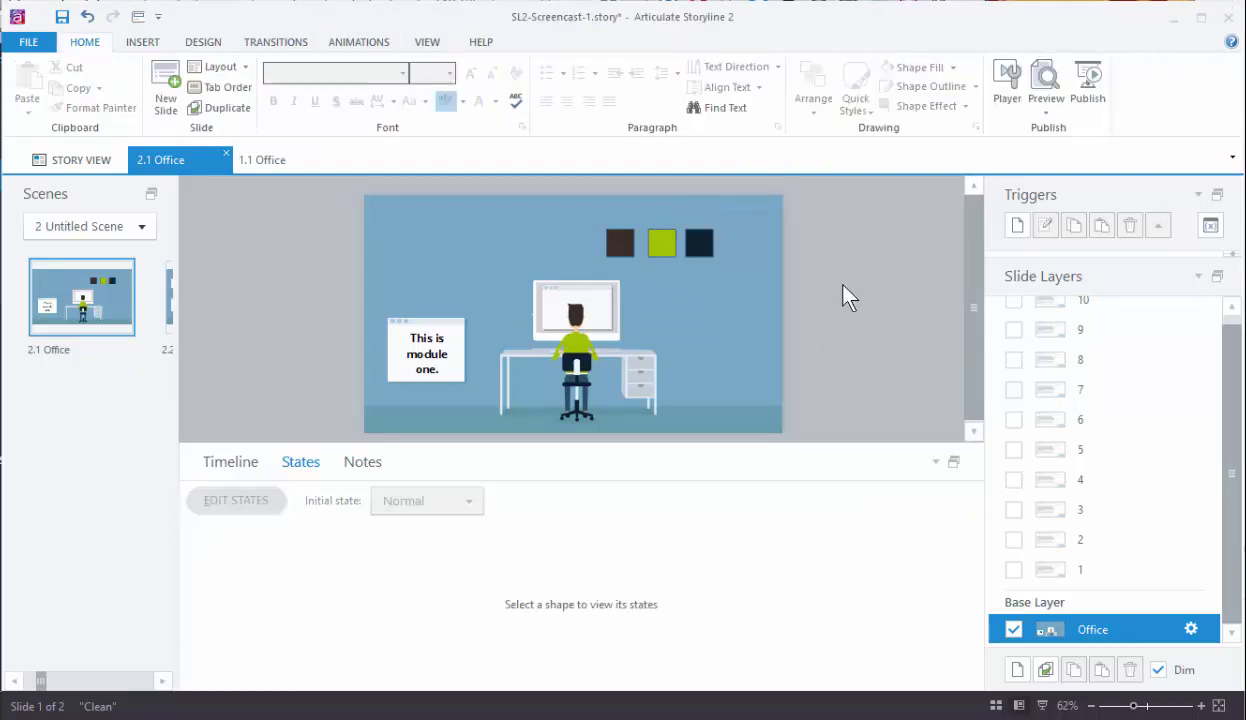
- Copy the brown swatch into the module one window's Normal state and place it just above the window
{"action": "left_click", "coordinate": [621, 244]}
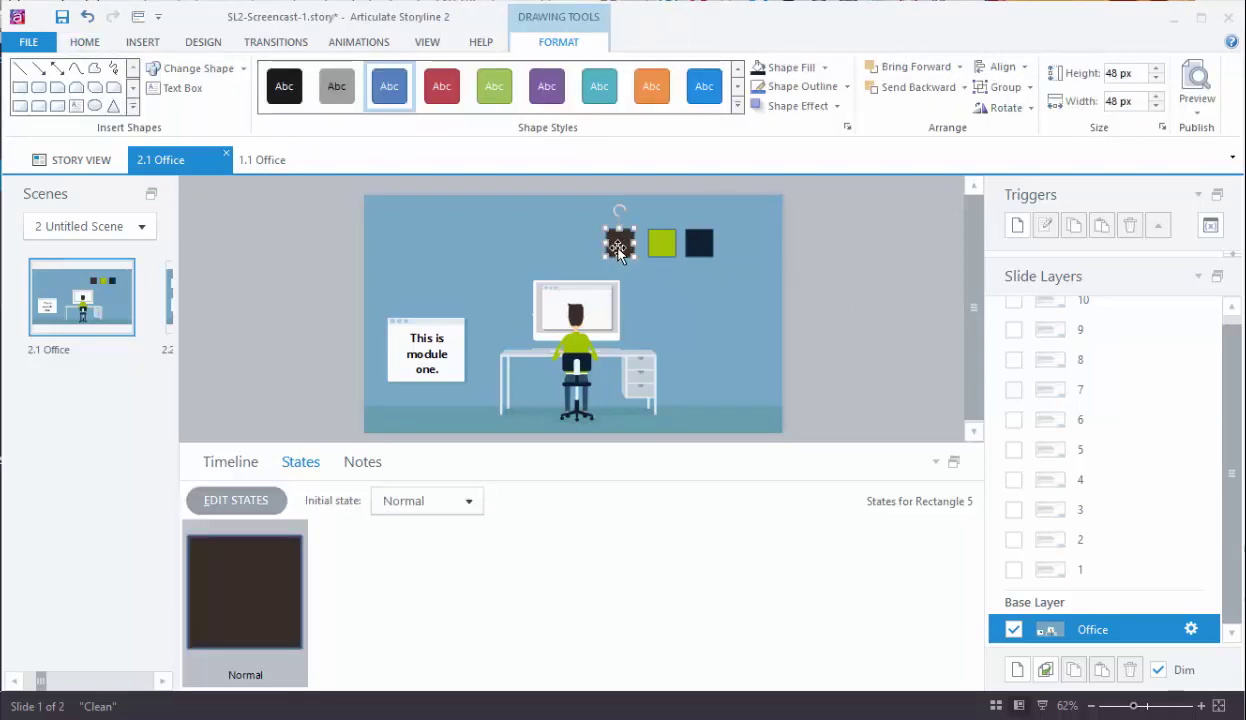
{"action": "left_click", "coordinate": [415, 360]}
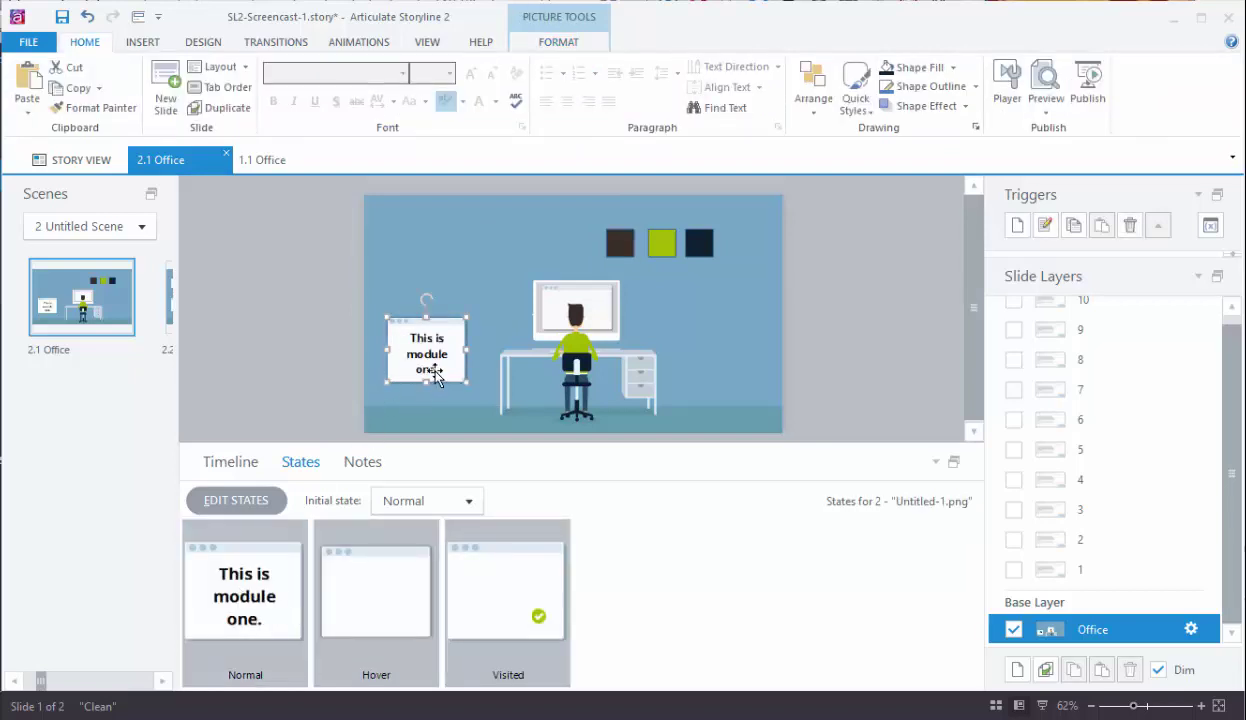
{"action": "double_click", "coordinate": [436, 375]}
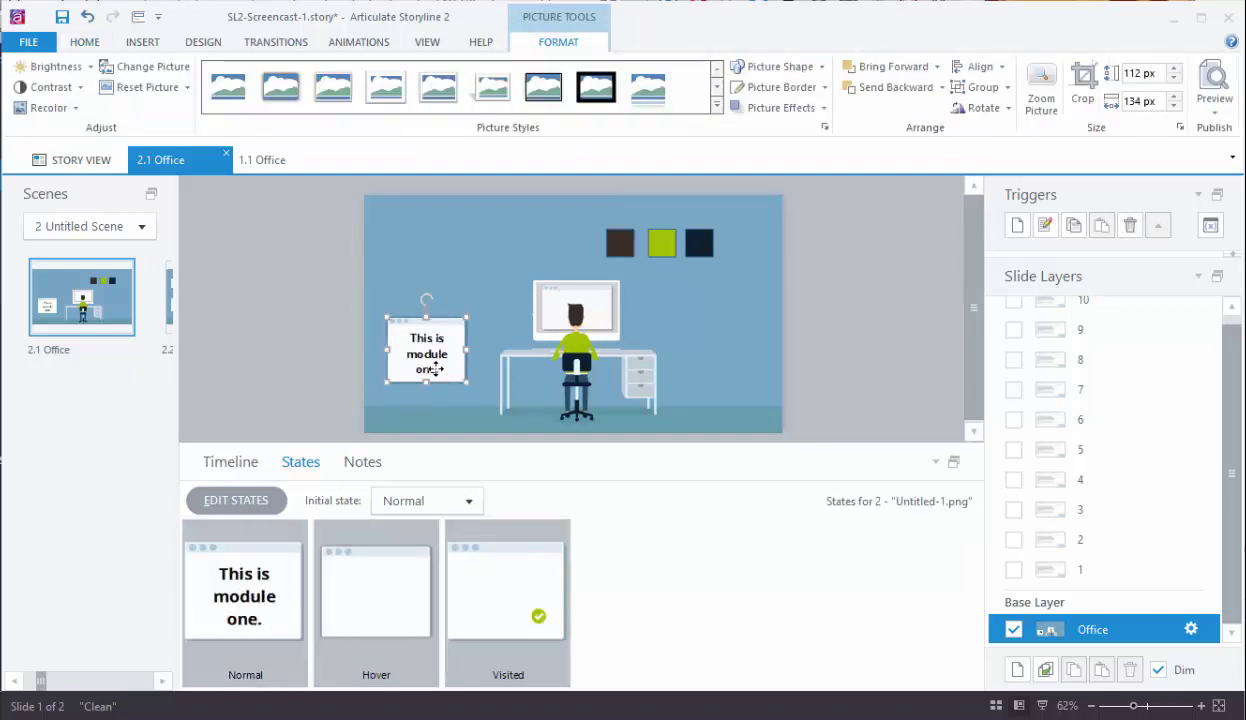
{"action": "left_click", "coordinate": [286, 601]}
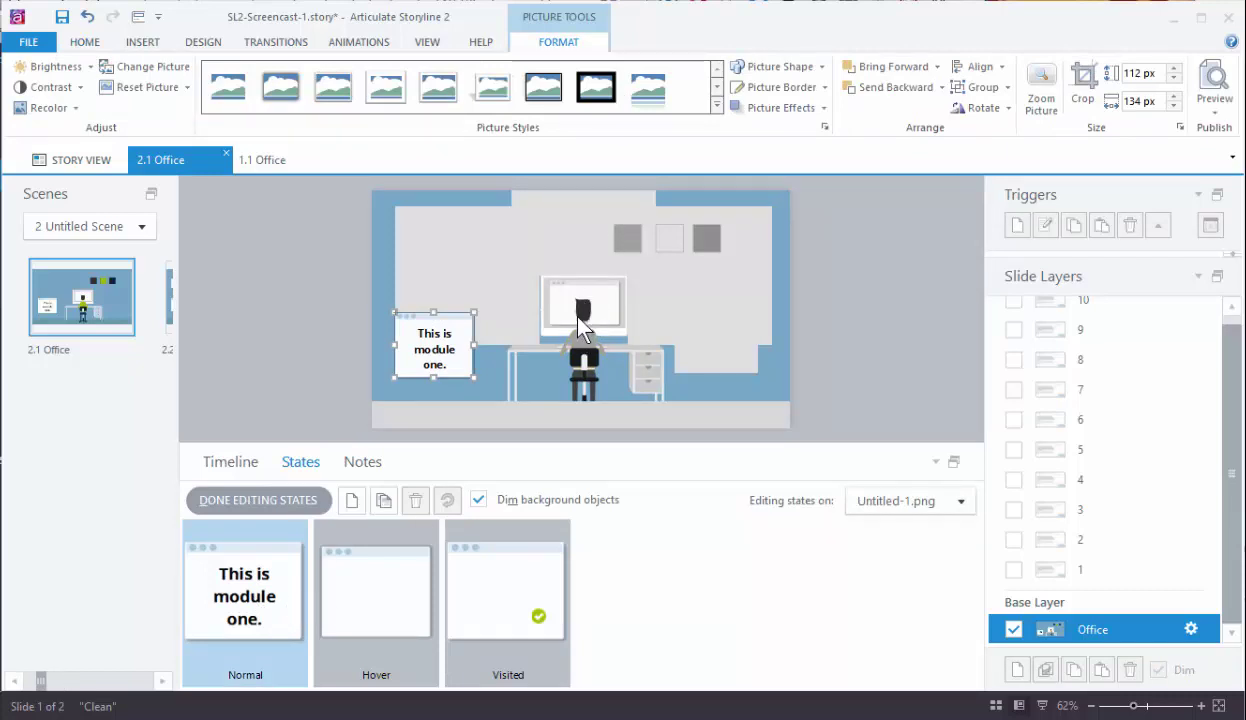
{"action": "key", "text": "ctrl+v"}
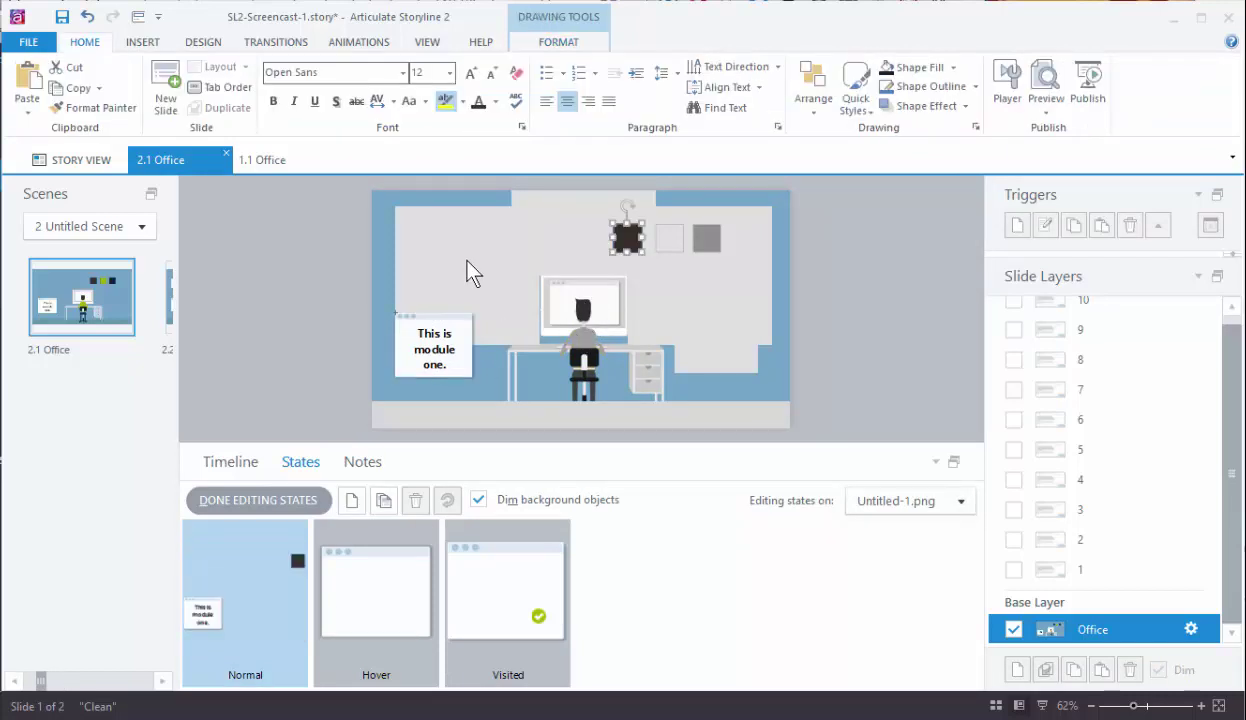
{"action": "left_click_drag", "start_coordinate": [628, 237], "coordinate": [483, 253]}
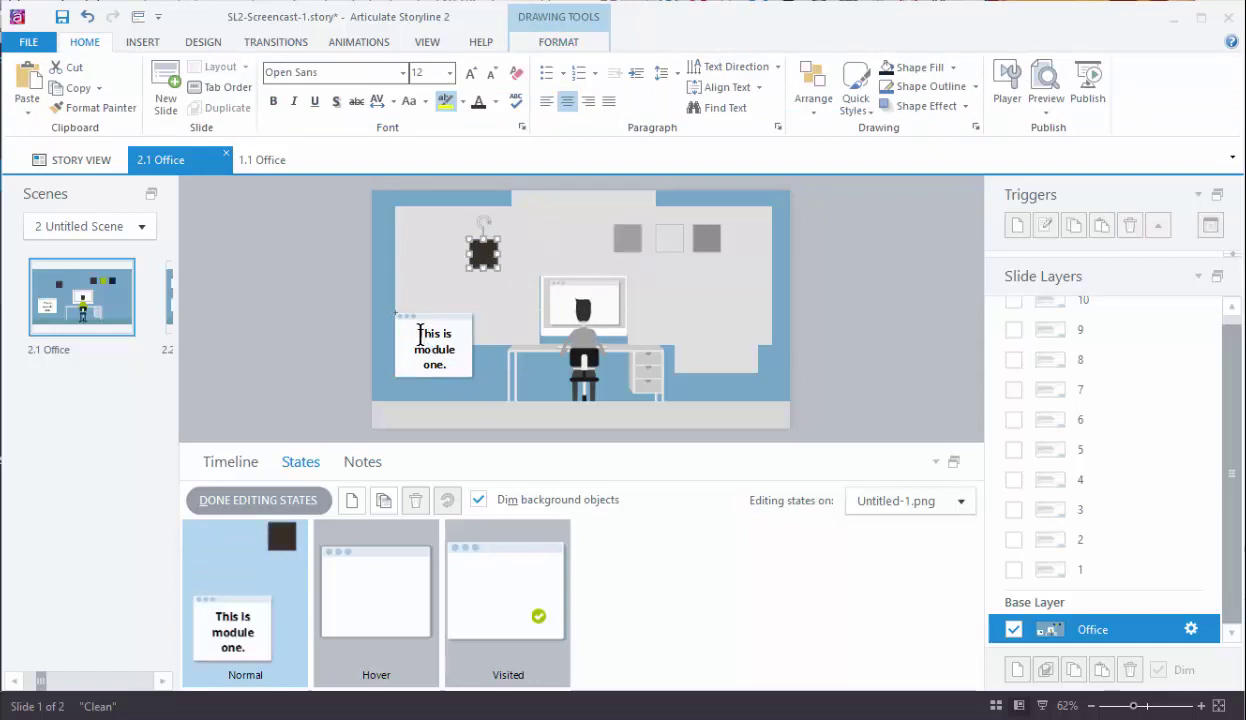
- Recolor the module text in the Normal state with the swatch's brown using the Eyedropper, and enlarge the font one size
{"action": "left_click_drag", "start_coordinate": [420, 335], "coordinate": [444, 366]}
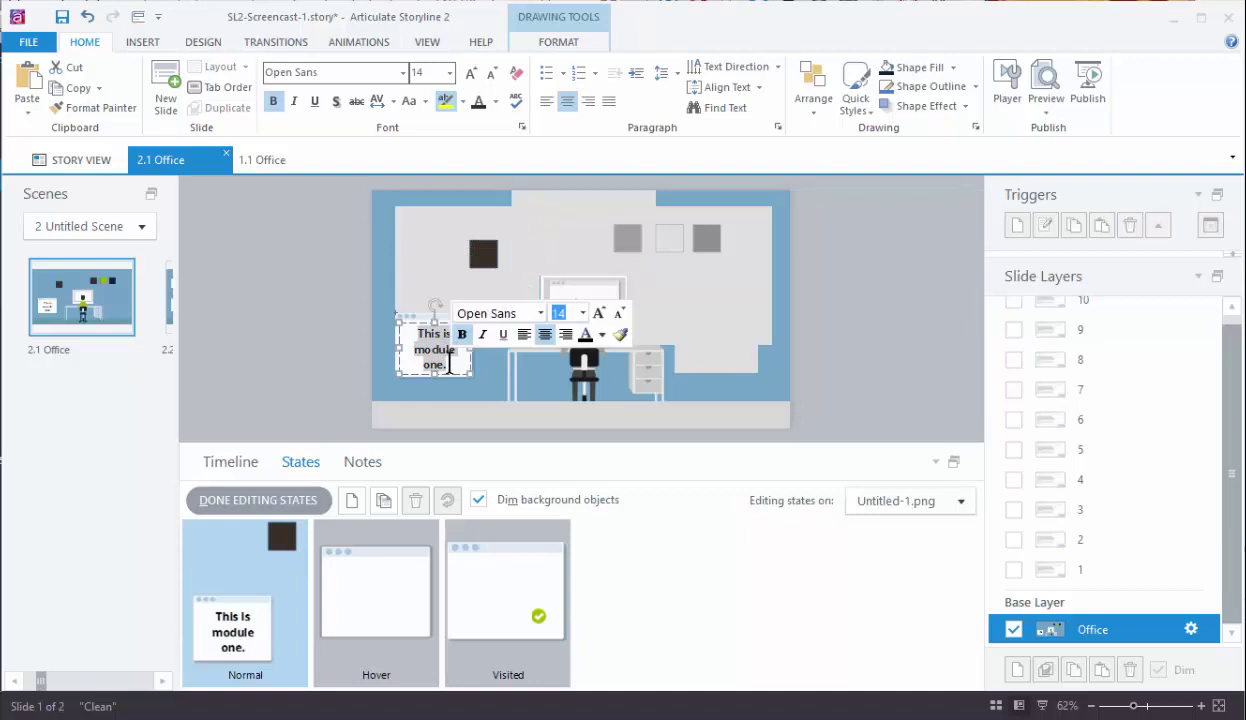
{"action": "left_click", "coordinate": [495, 102]}
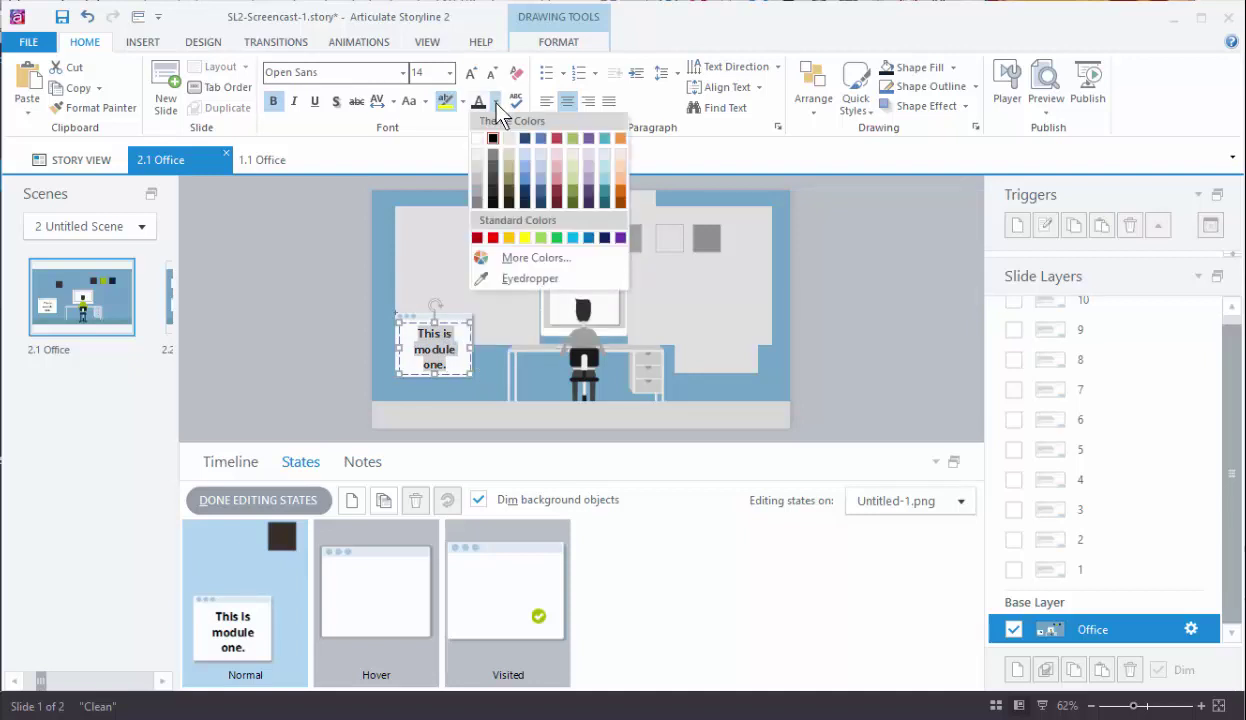
{"action": "left_click", "coordinate": [484, 280]}
{"action": "left_click", "coordinate": [484, 252]}
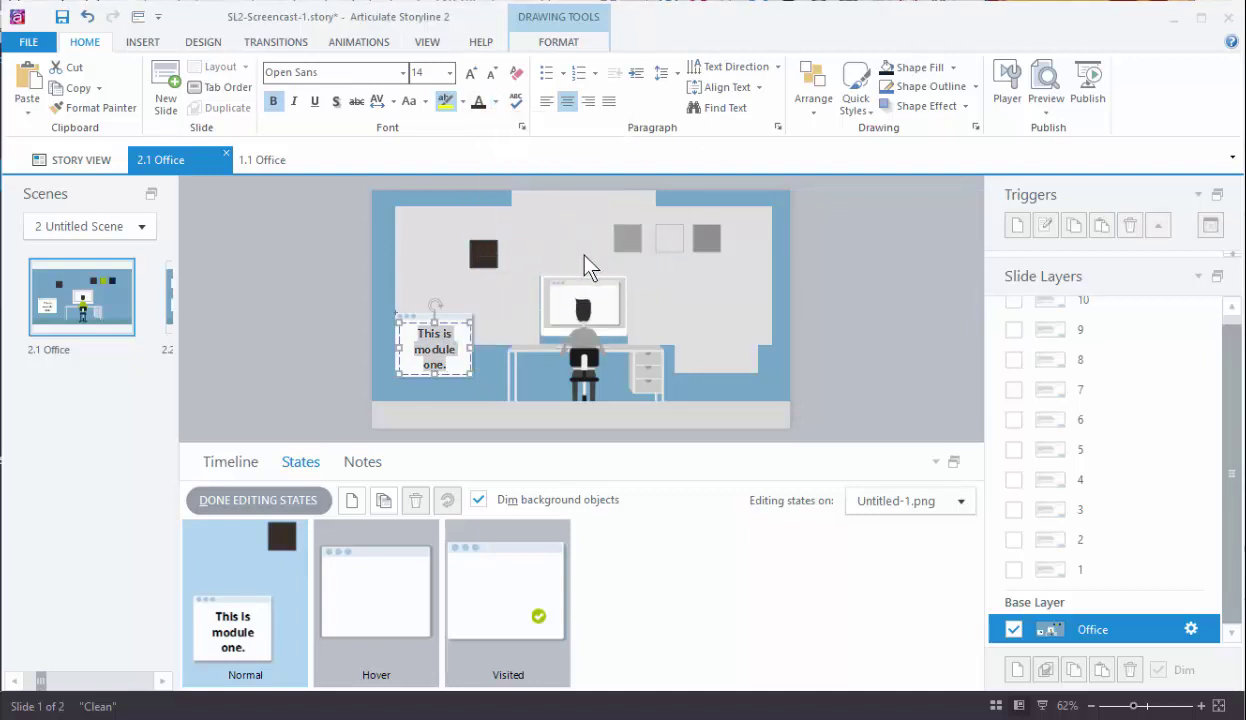
{"action": "left_click", "coordinate": [471, 76]}
{"action": "left_click", "coordinate": [301, 349]}
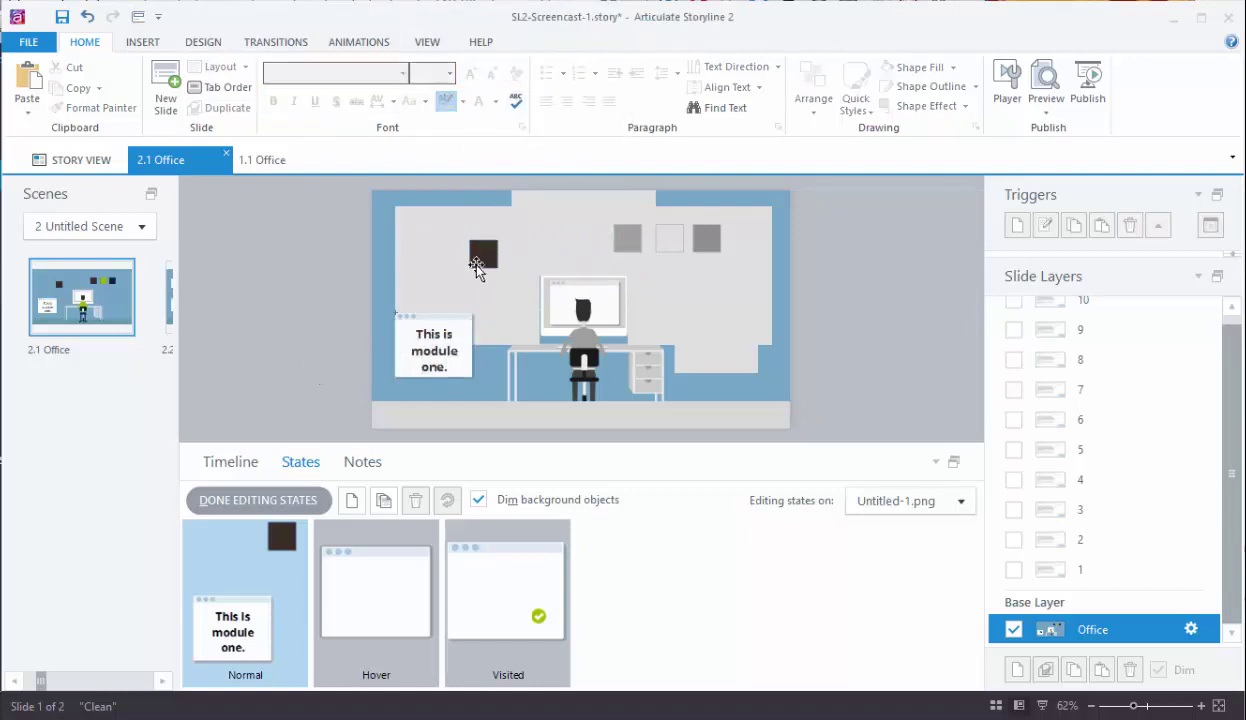
- Delete the brown swatch from the window's Normal state and finish editing the states
{"action": "left_click", "coordinate": [484, 250]}
{"action": "key", "text": "Delete"}
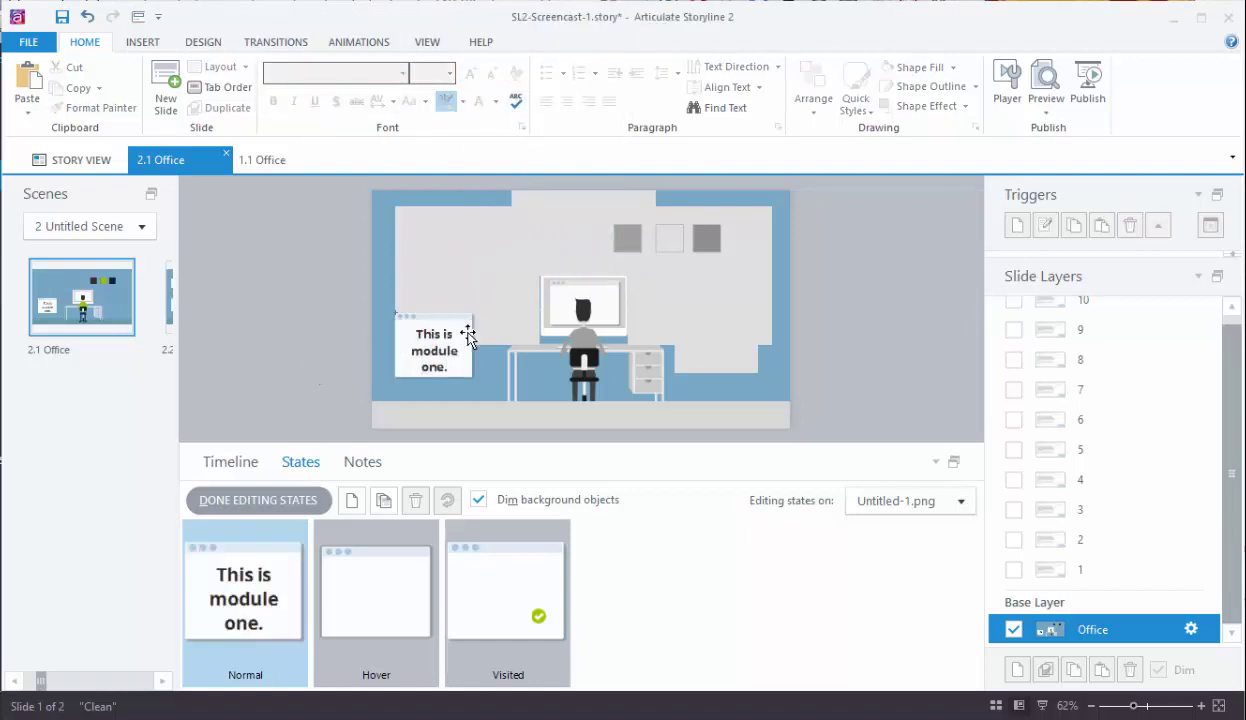
{"action": "left_click", "coordinate": [297, 503]}
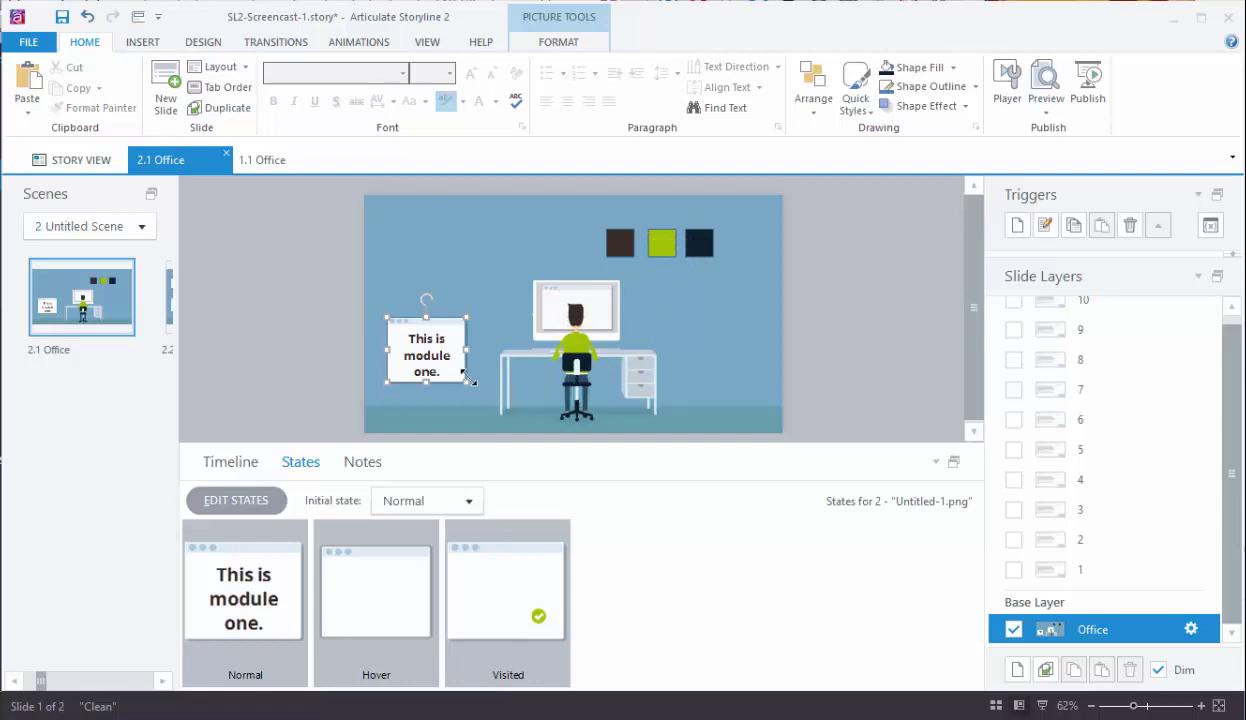
{"action": "left_click", "coordinate": [834, 275]}
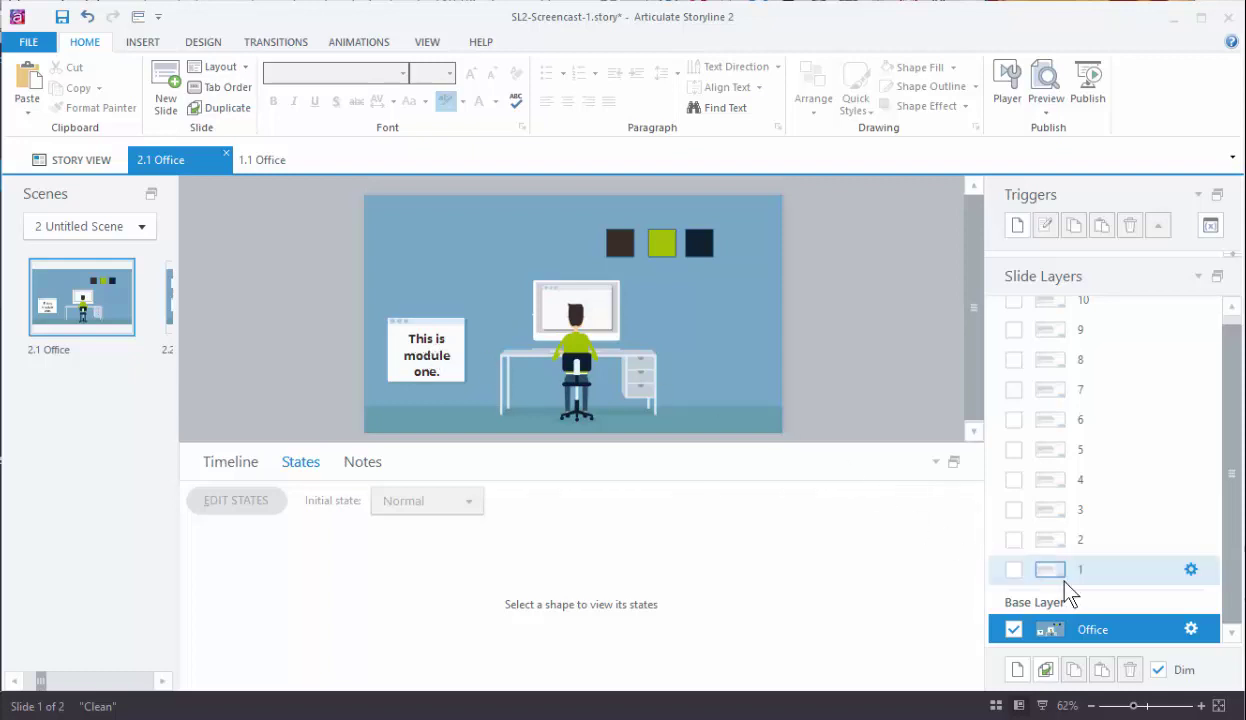
- Delete slide layers 10 through 2, keeping only layer 1 above the base layer
{"action": "scroll", "coordinate": [1035, 380], "scroll_direction": "up", "scroll_amount": 1}
{"action": "left_click", "coordinate": [1052, 320]}
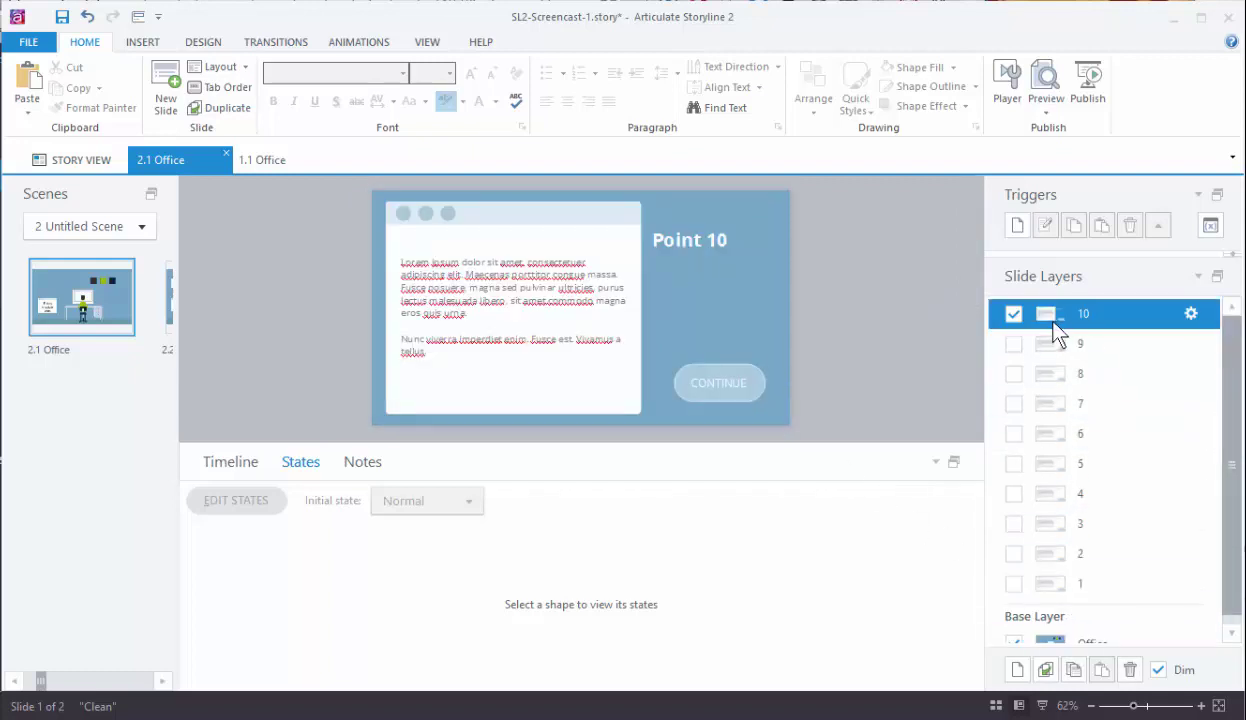
{"action": "key", "text": "Delete"}
{"action": "key", "text": "Delete"}
{"action": "key", "text": "Delete"}
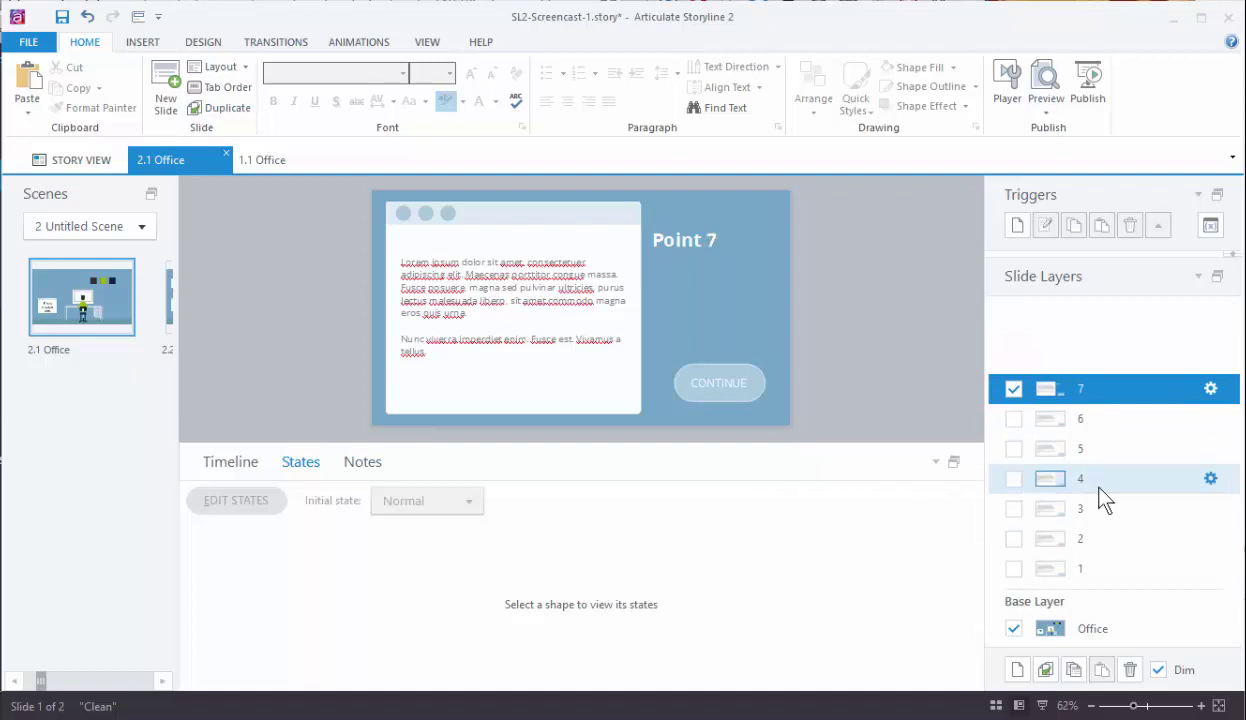
{"action": "key", "text": "Delete"}
{"action": "key", "text": "Delete"}
{"action": "key", "text": "Delete"}
{"action": "key", "text": "Delete"}
{"action": "key", "text": "Delete"}
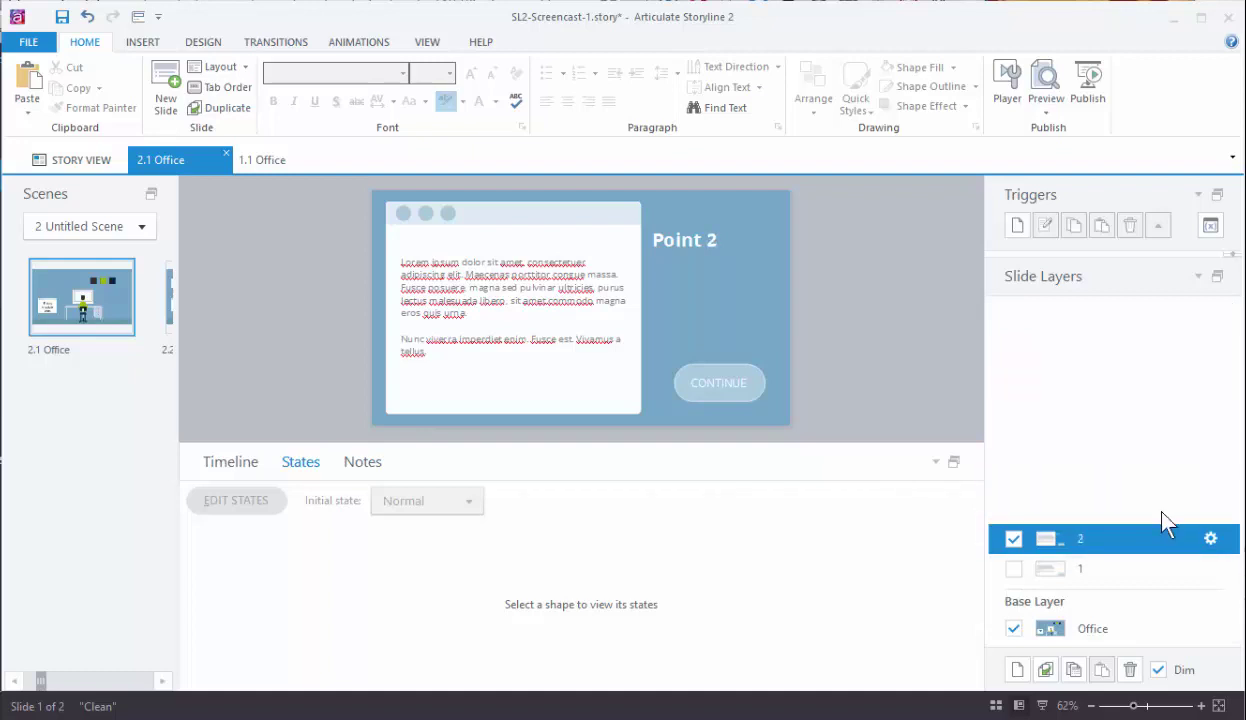
{"action": "key", "text": "Delete"}
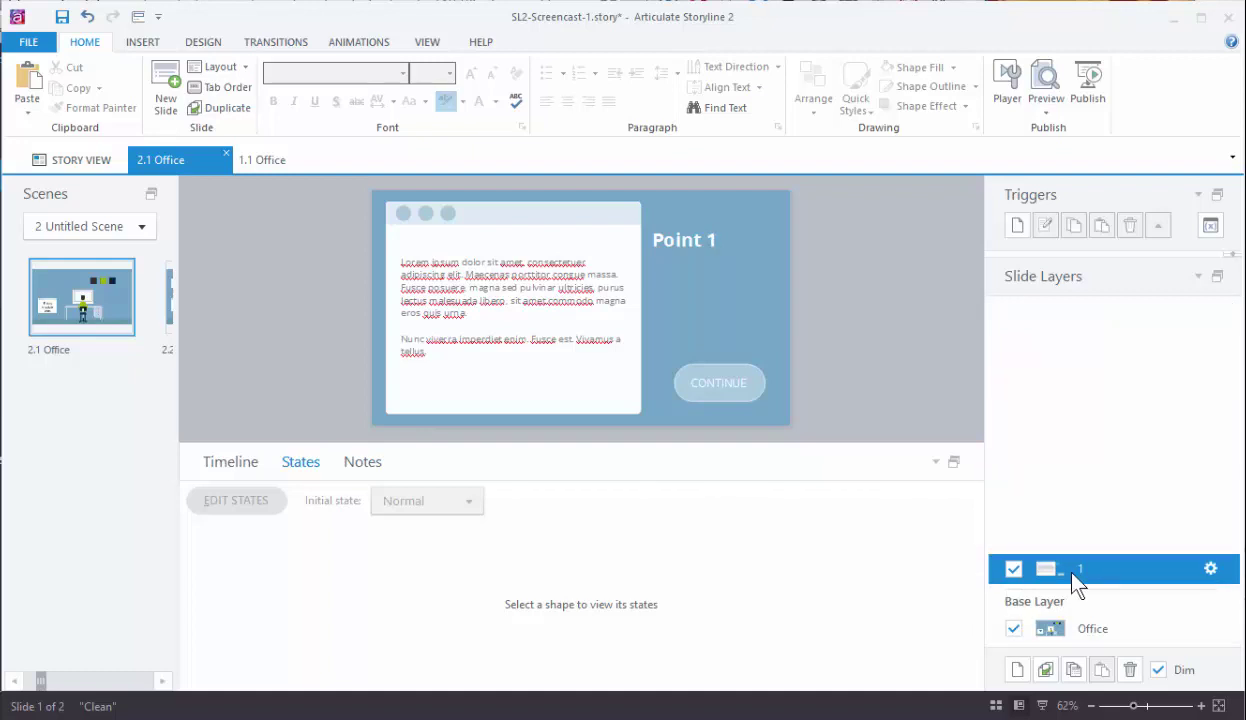
- Move layer 1's CONTINUE button off the slide and delete the layer's window graphic, body text and title
{"action": "mouse_move", "coordinate": [345, 190]}
{"action": "left_mouse_down"}
{"action": "mouse_move", "coordinate": [551, 231]}
{"action": "mouse_move", "coordinate": [823, 445]}
{"action": "mouse_move", "coordinate": [835, 440]}
{"action": "left_mouse_up"}
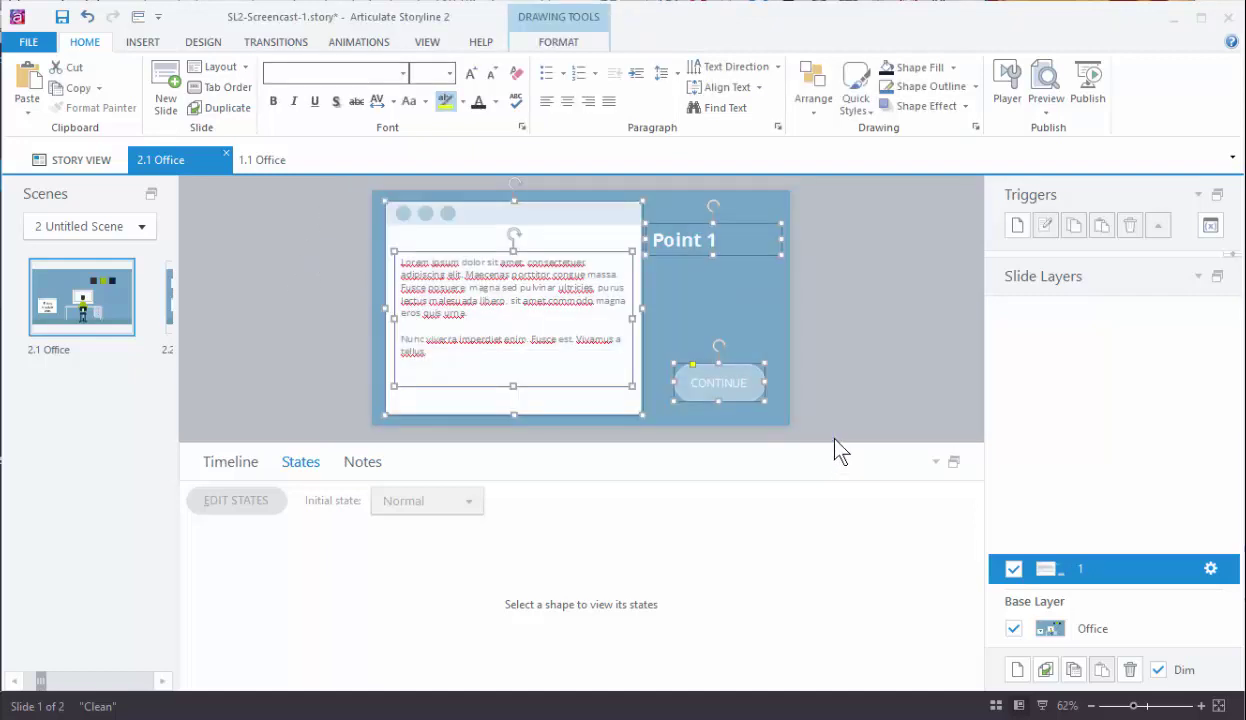
{"action": "left_click", "coordinate": [850, 395]}
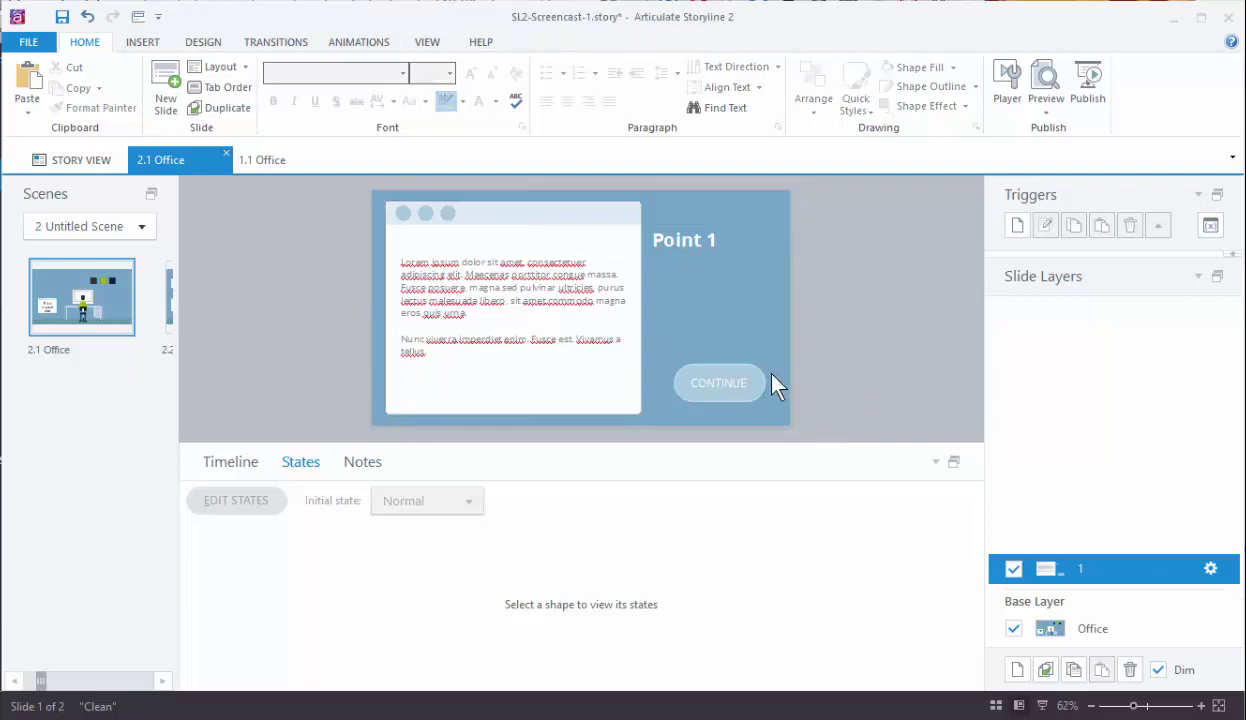
{"action": "left_click_drag", "start_coordinate": [763, 378], "coordinate": [332, 235]}
{"action": "left_click_drag", "start_coordinate": [360, 190], "coordinate": [898, 470]}
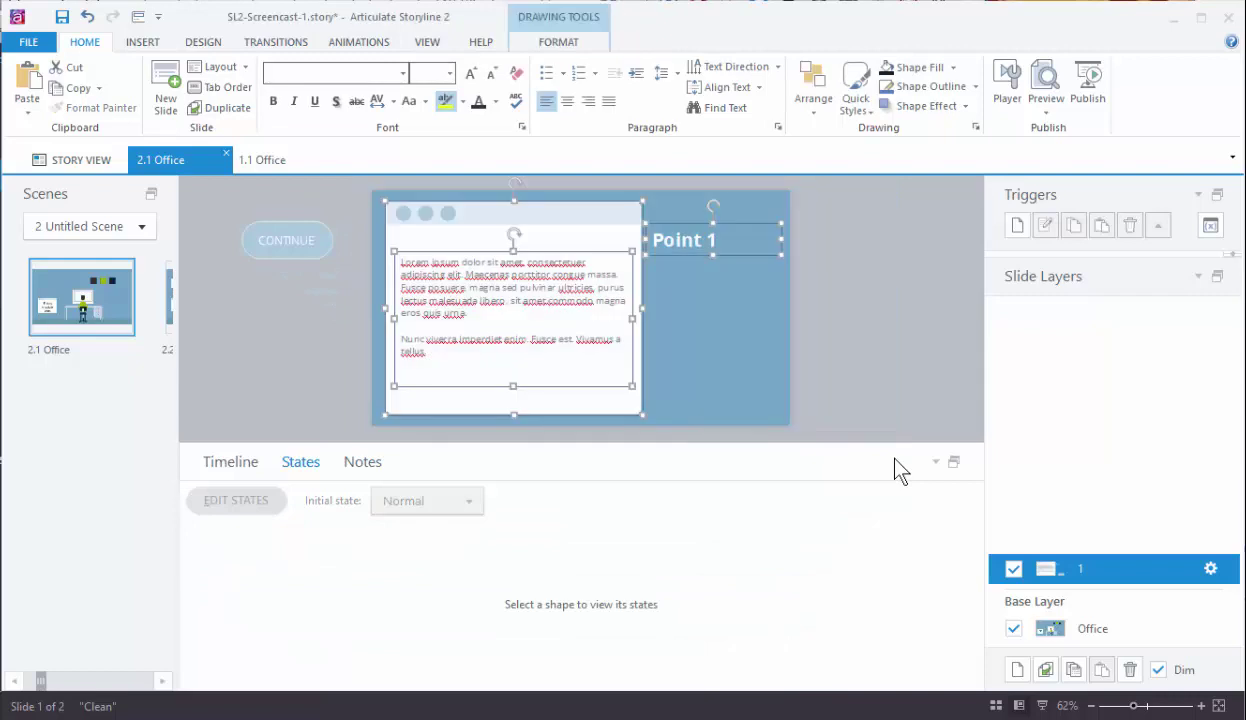
{"action": "key", "text": "Delete"}
- Insert the video file "Checklist Interaction (1).mp4" on layer 1
{"action": "left_click", "coordinate": [145, 44]}
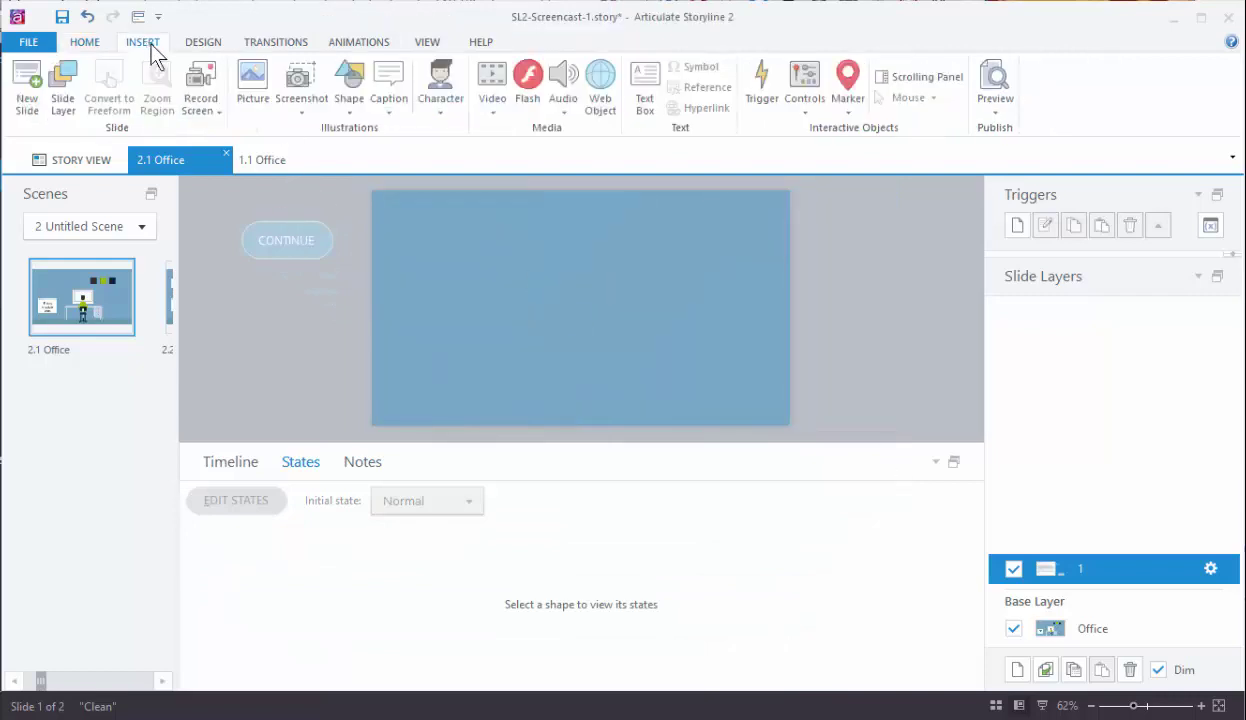
{"action": "left_click", "coordinate": [492, 100]}
{"action": "left_click", "coordinate": [530, 131]}
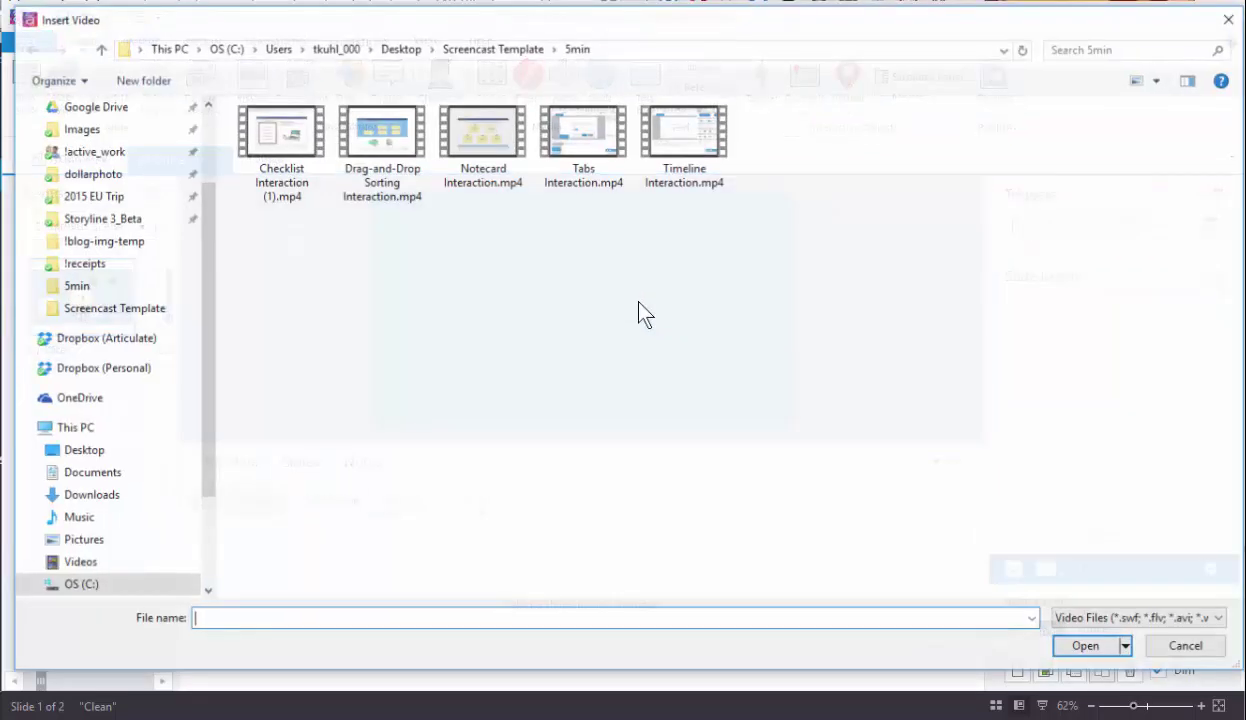
{"action": "left_click", "coordinate": [280, 150]}
{"action": "left_click", "coordinate": [1085, 645]}
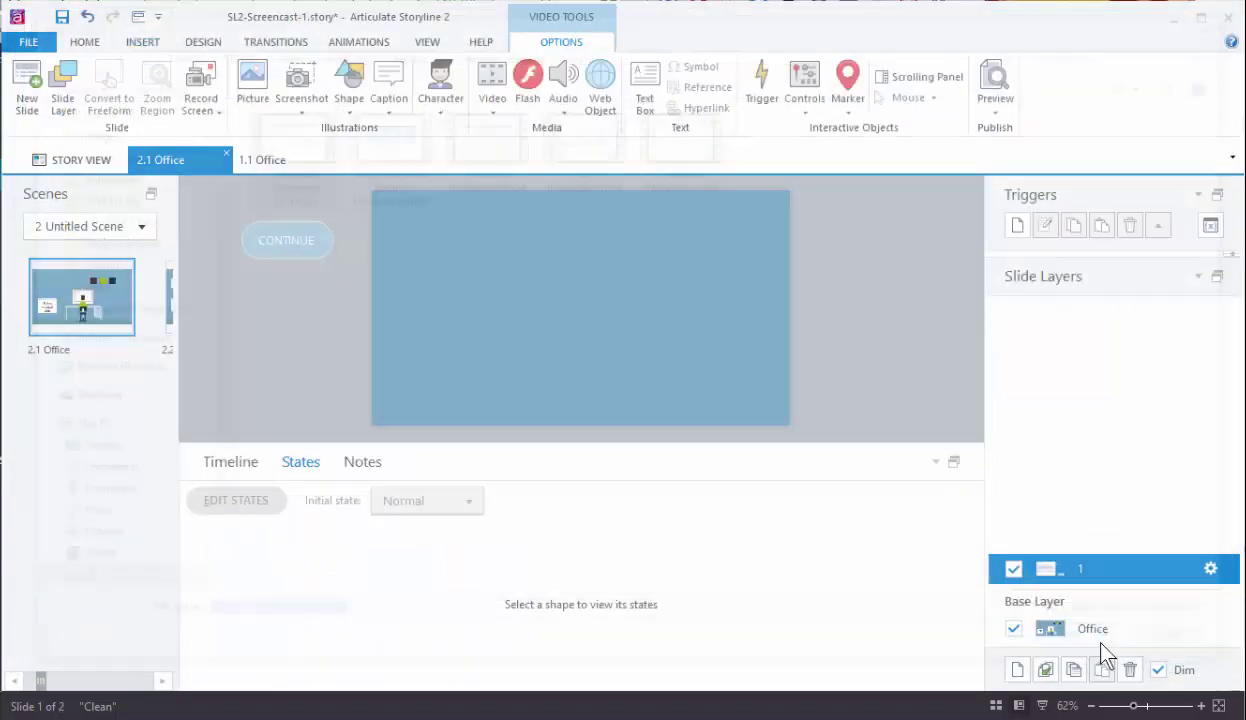
{"action": "left_click", "coordinate": [831, 286]}
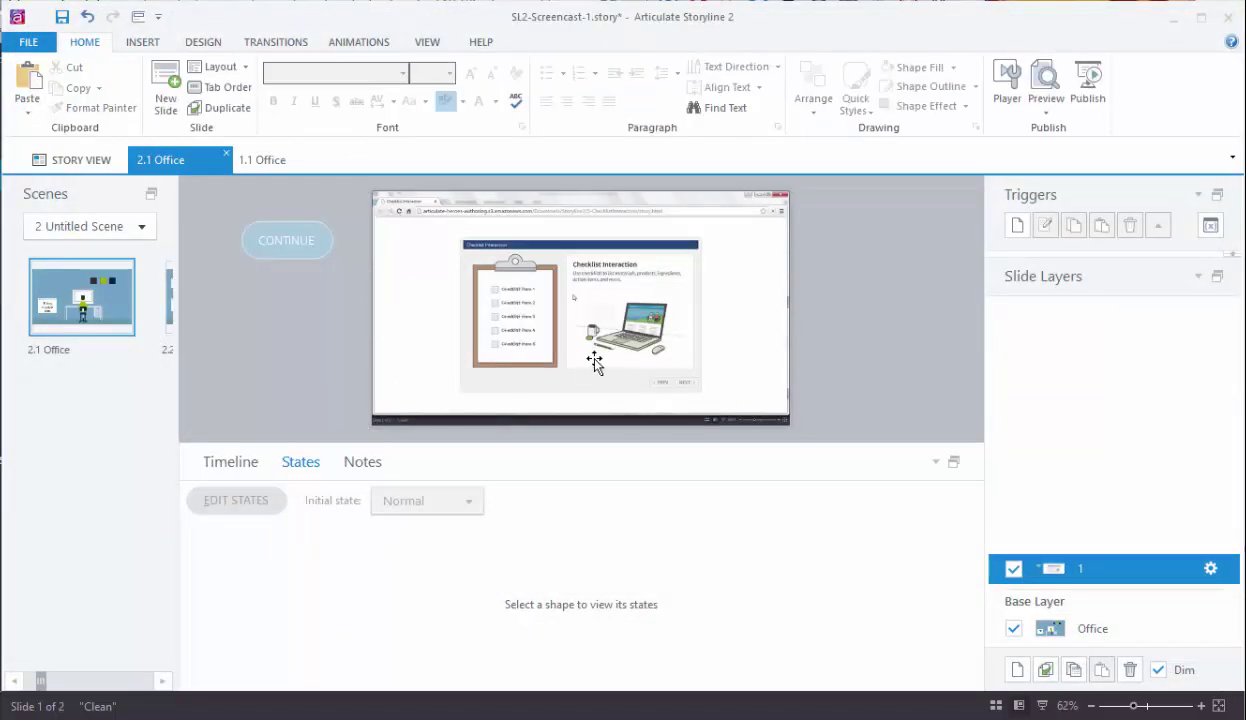
- Set the video to play when clicked and show its controls below the video
{"action": "left_click", "coordinate": [572, 345]}
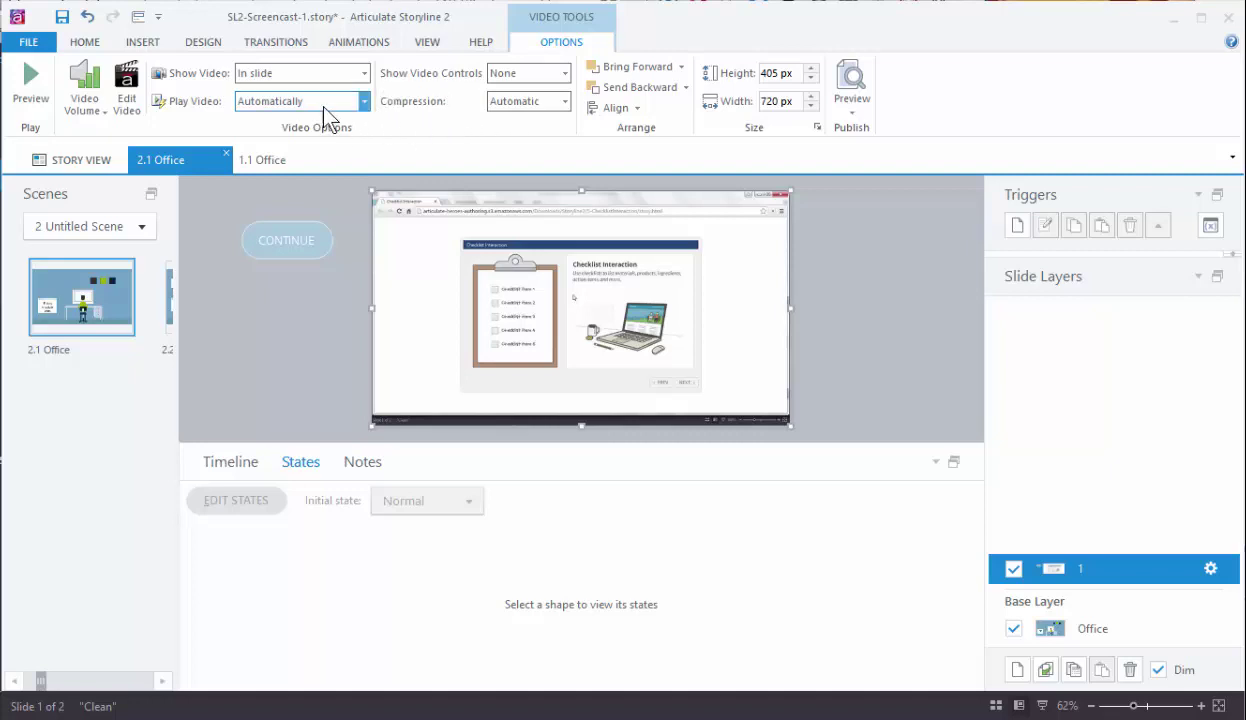
{"action": "left_click", "coordinate": [362, 102]}
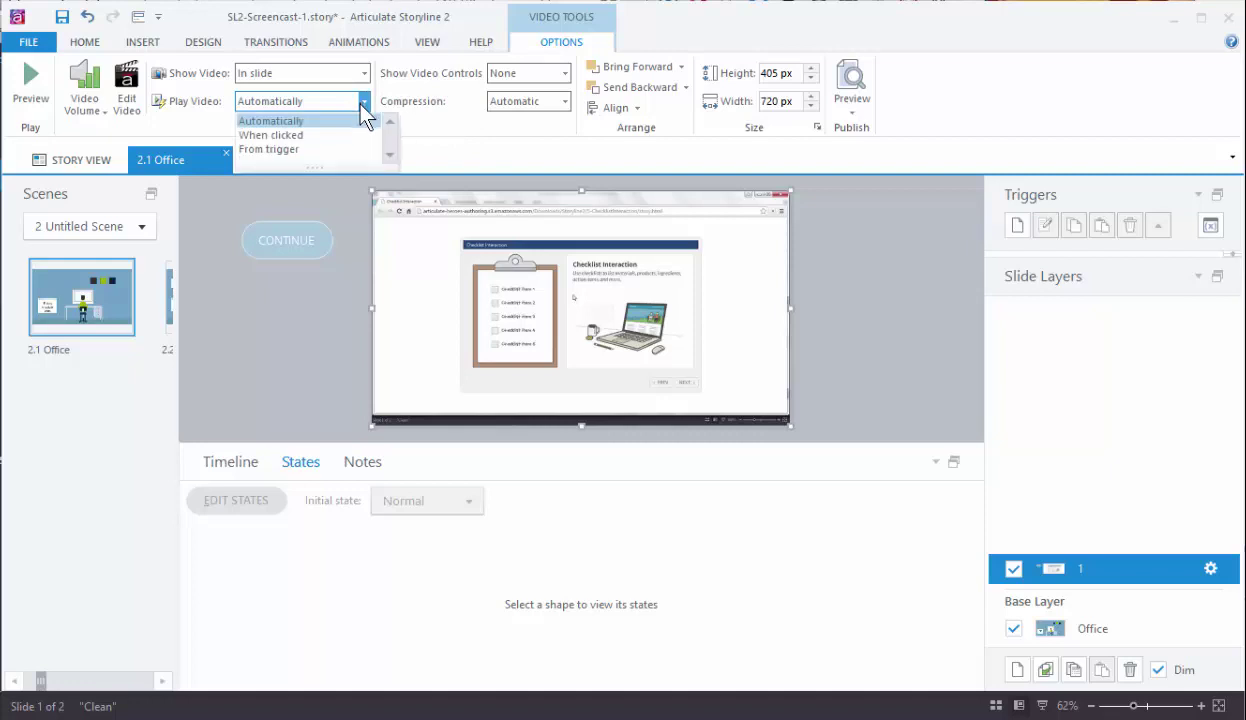
{"action": "left_click", "coordinate": [268, 148]}
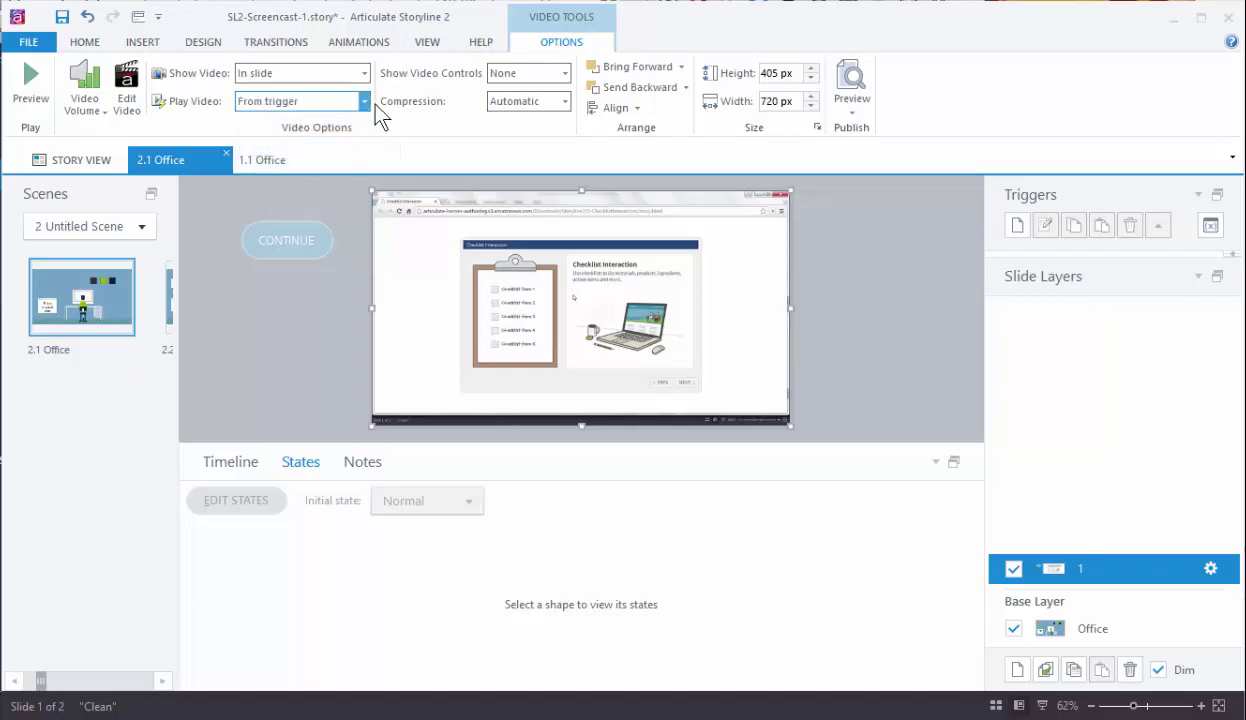
{"action": "left_click", "coordinate": [364, 102]}
{"action": "left_click", "coordinate": [268, 135]}
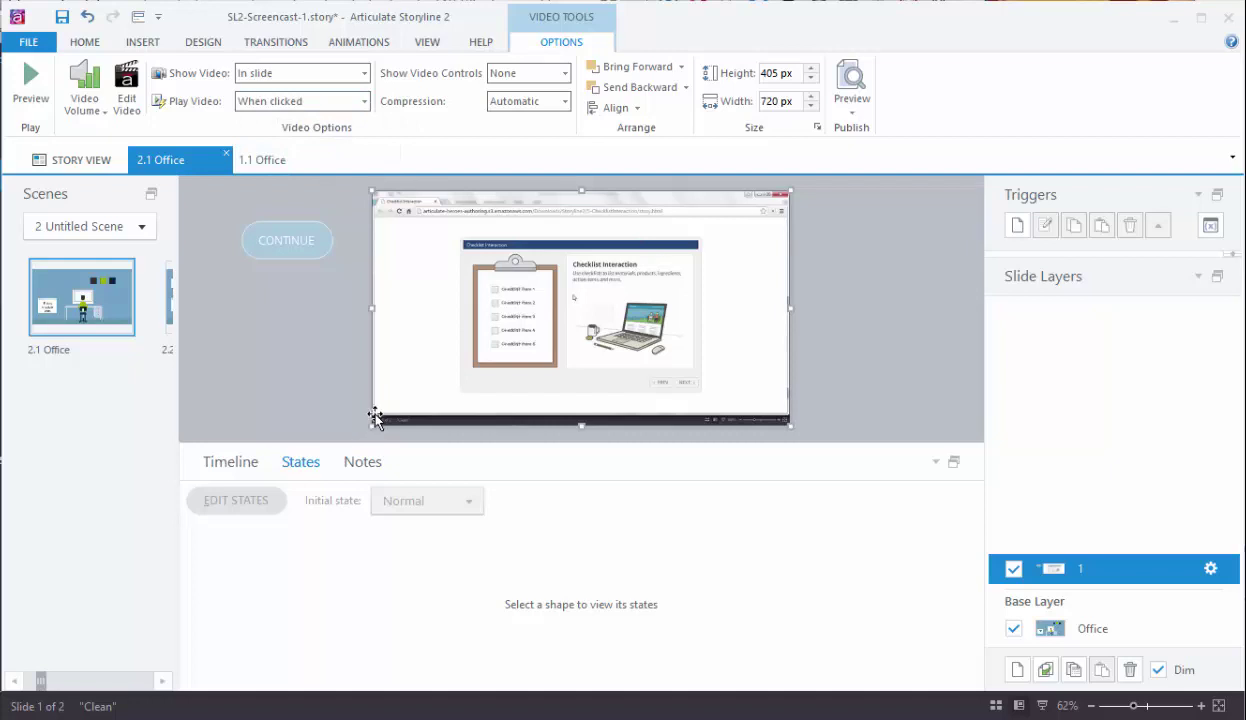
{"action": "left_click", "coordinate": [563, 74]}
{"action": "left_click", "coordinate": [528, 95]}
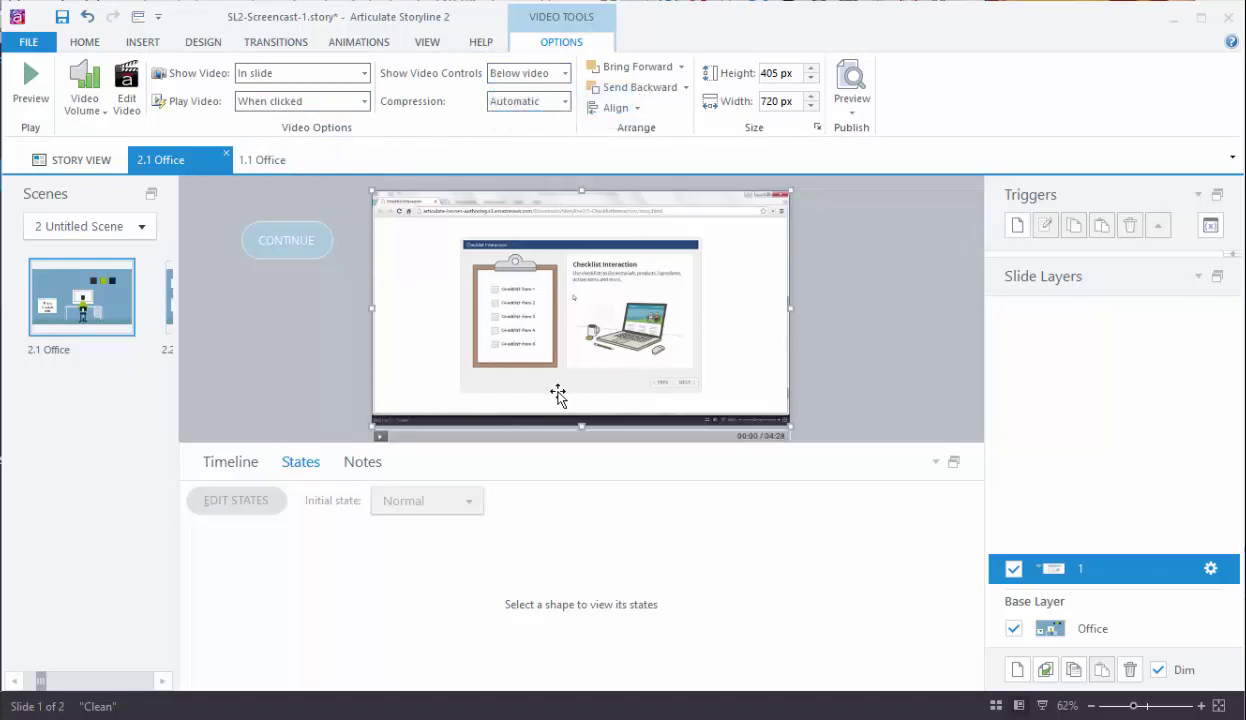
- Shrink the video to about 615 by 346 px and position it toward the slide's right edge with its controls on the slide
{"action": "left_click_drag", "start_coordinate": [378, 414], "coordinate": [437, 390]}
{"action": "left_click_drag", "start_coordinate": [606, 282], "coordinate": [612, 298]}
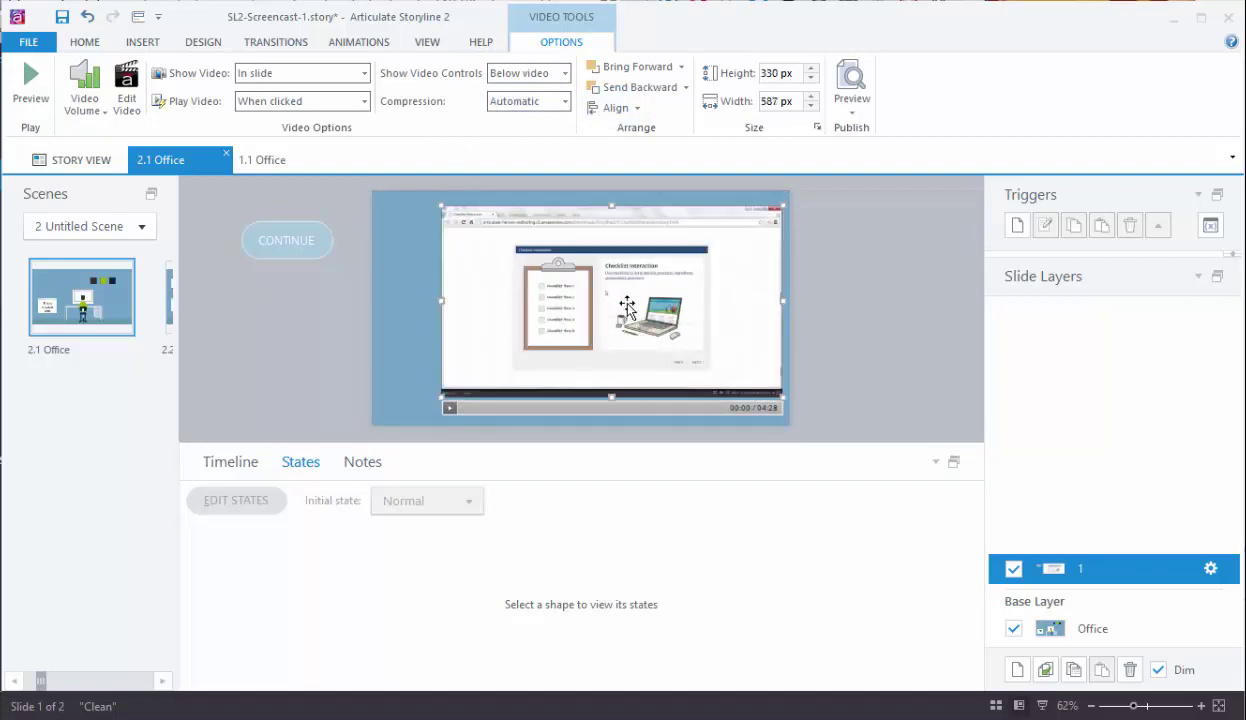
{"action": "left_click", "coordinate": [805, 305]}
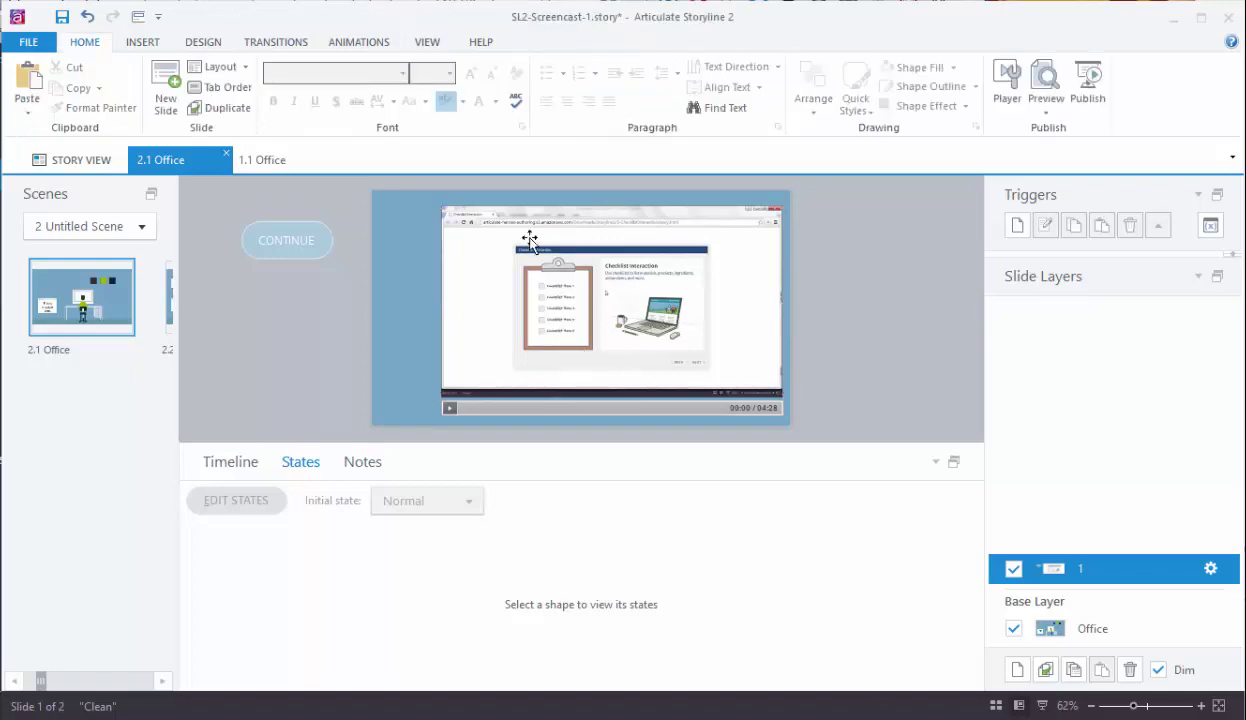
{"action": "left_click", "coordinate": [447, 220]}
{"action": "left_click_drag", "start_coordinate": [441, 206], "coordinate": [425, 197]}
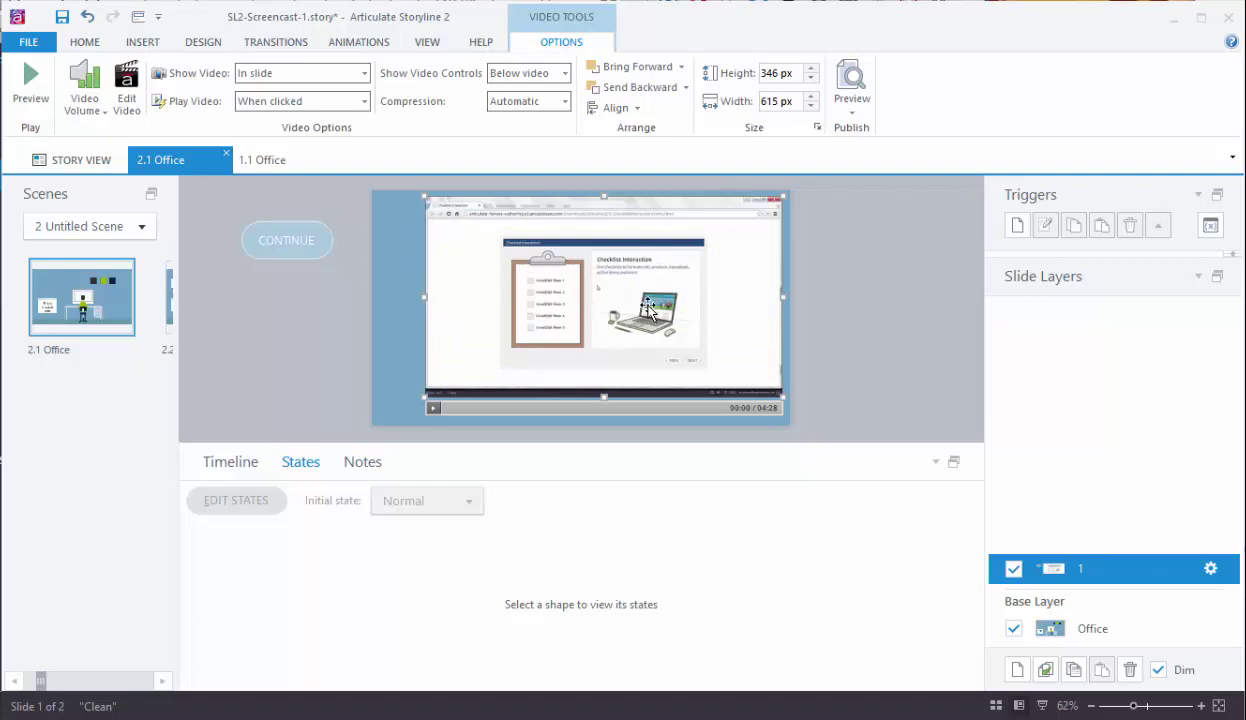
{"action": "key", "text": "Right"}
{"action": "key", "text": "Right"}
{"action": "key", "text": "Right"}
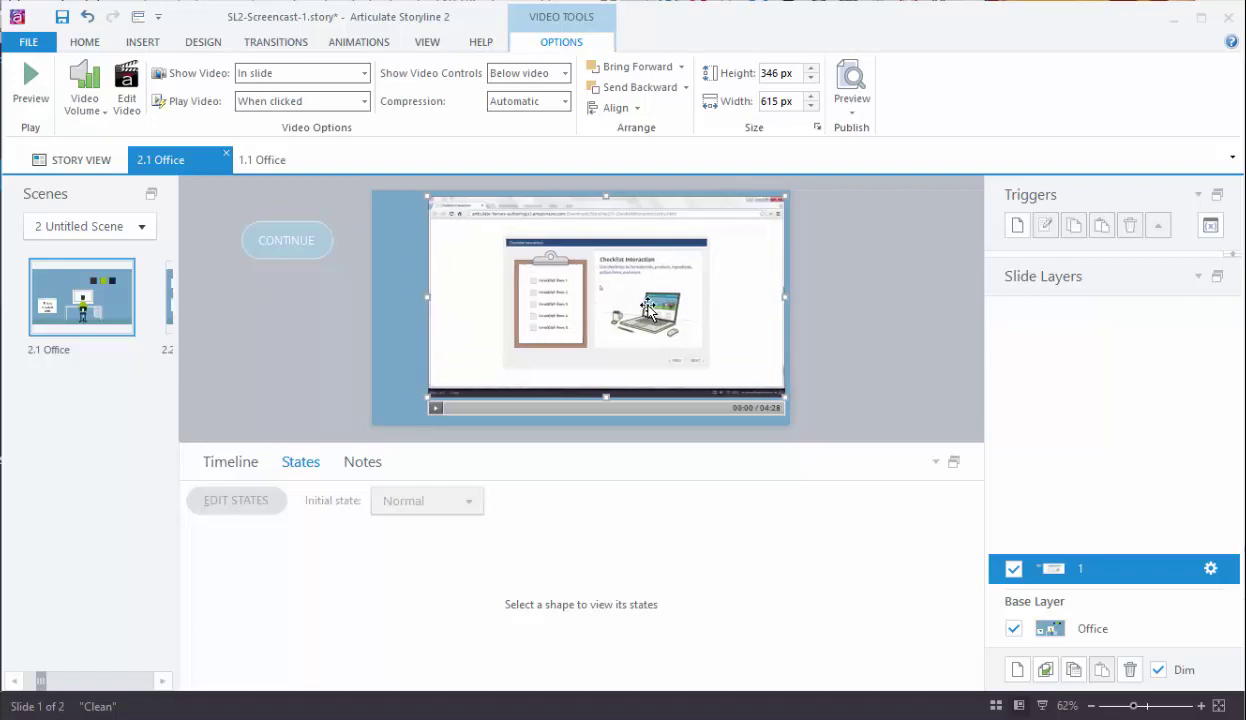
- Replace the CONTINUE button's label with "Back"
{"action": "left_click", "coordinate": [298, 257]}
{"action": "left_click_drag", "start_coordinate": [248, 240], "coordinate": [316, 240]}
{"action": "key", "text": "BackSpace"}
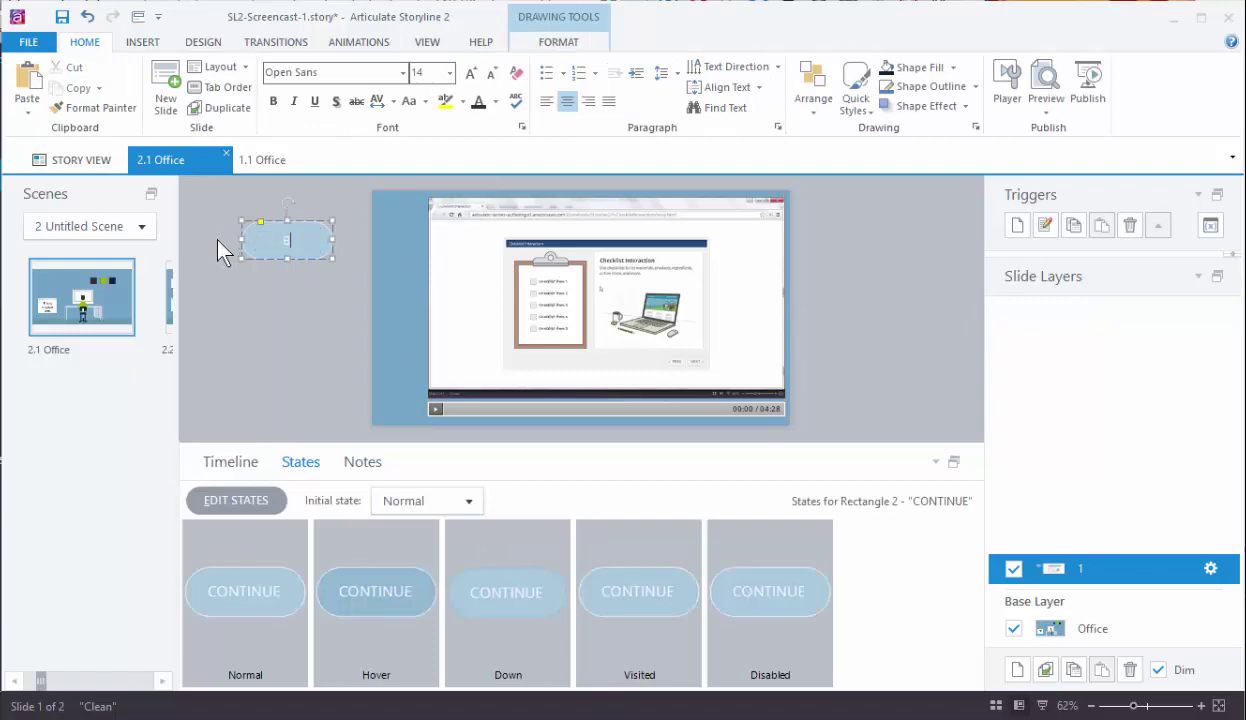
{"action": "type", "text": "Back"}
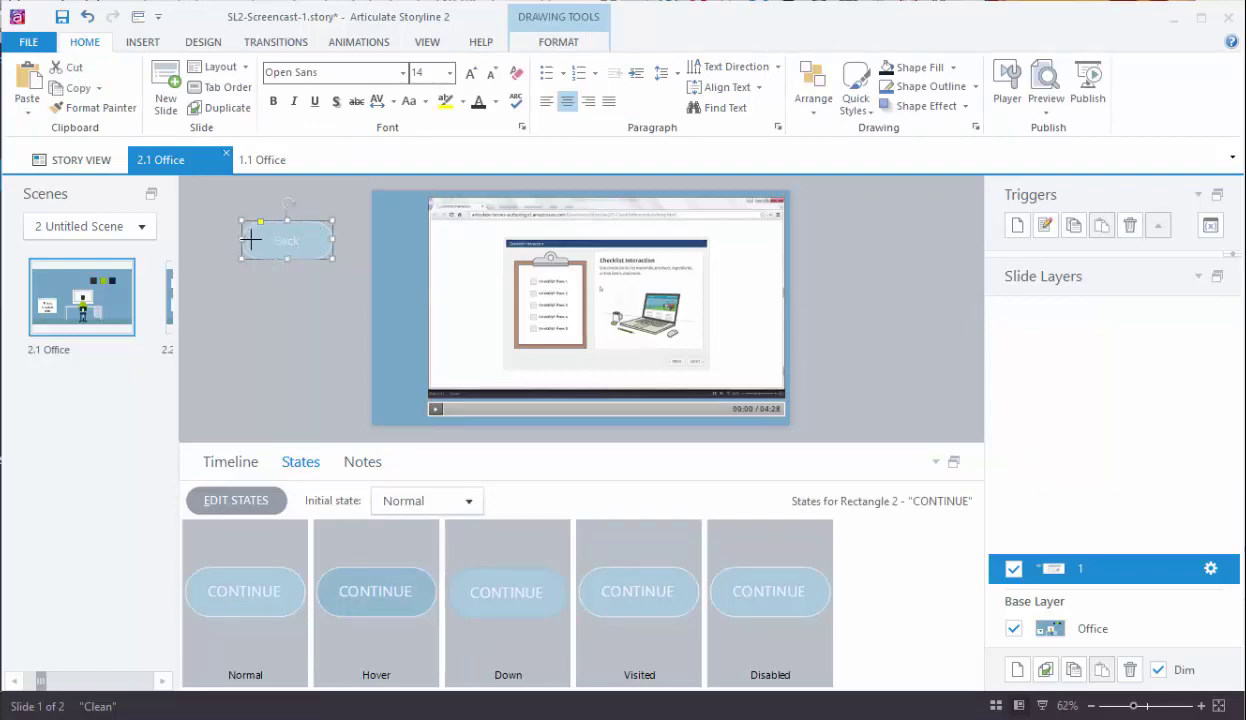
- Shrink the Back button with 11-point text and place it in the slide's upper-left corner beside the video
{"action": "left_click", "coordinate": [272, 242]}
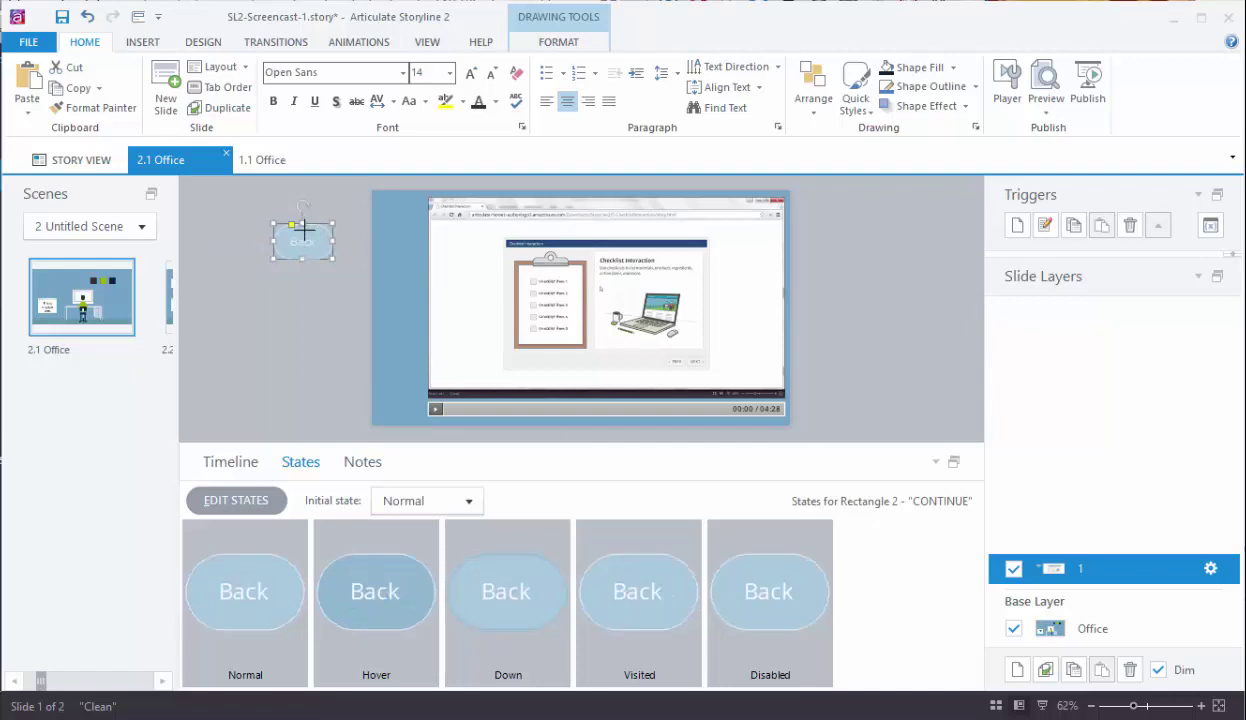
{"action": "left_click_drag", "start_coordinate": [303, 235], "coordinate": [409, 229]}
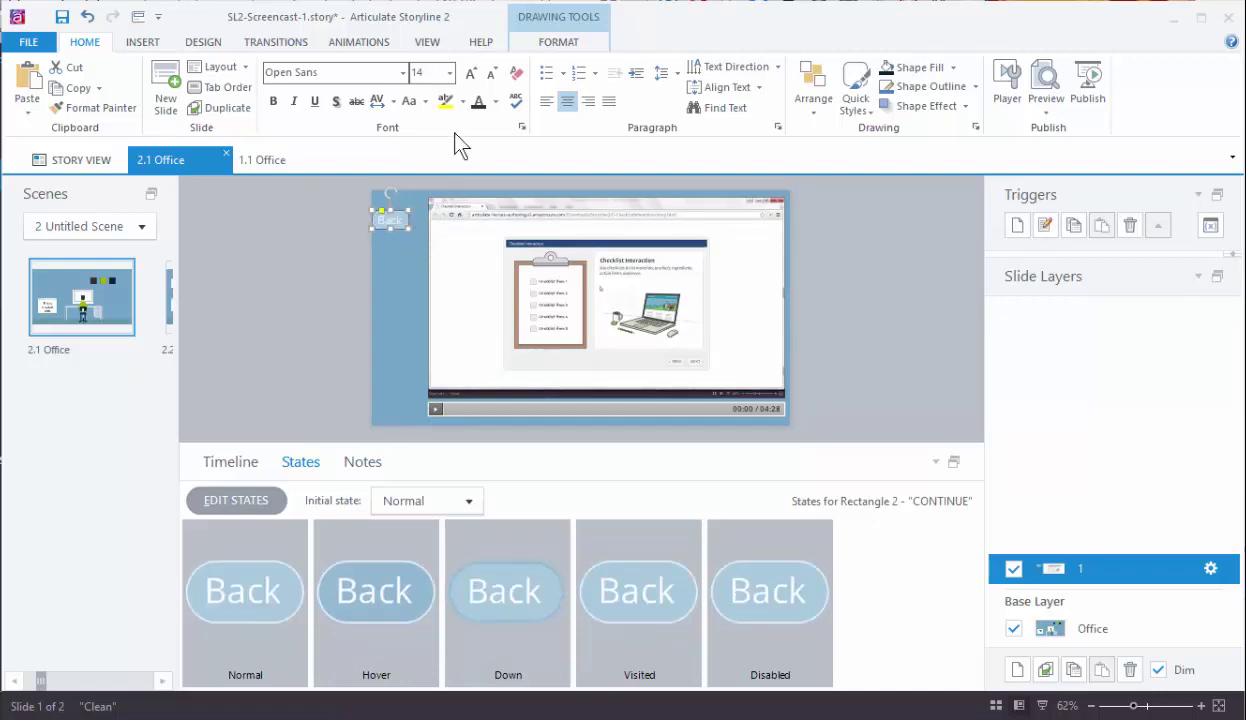
{"action": "left_click", "coordinate": [486, 76]}
{"action": "left_click", "coordinate": [486, 76]}
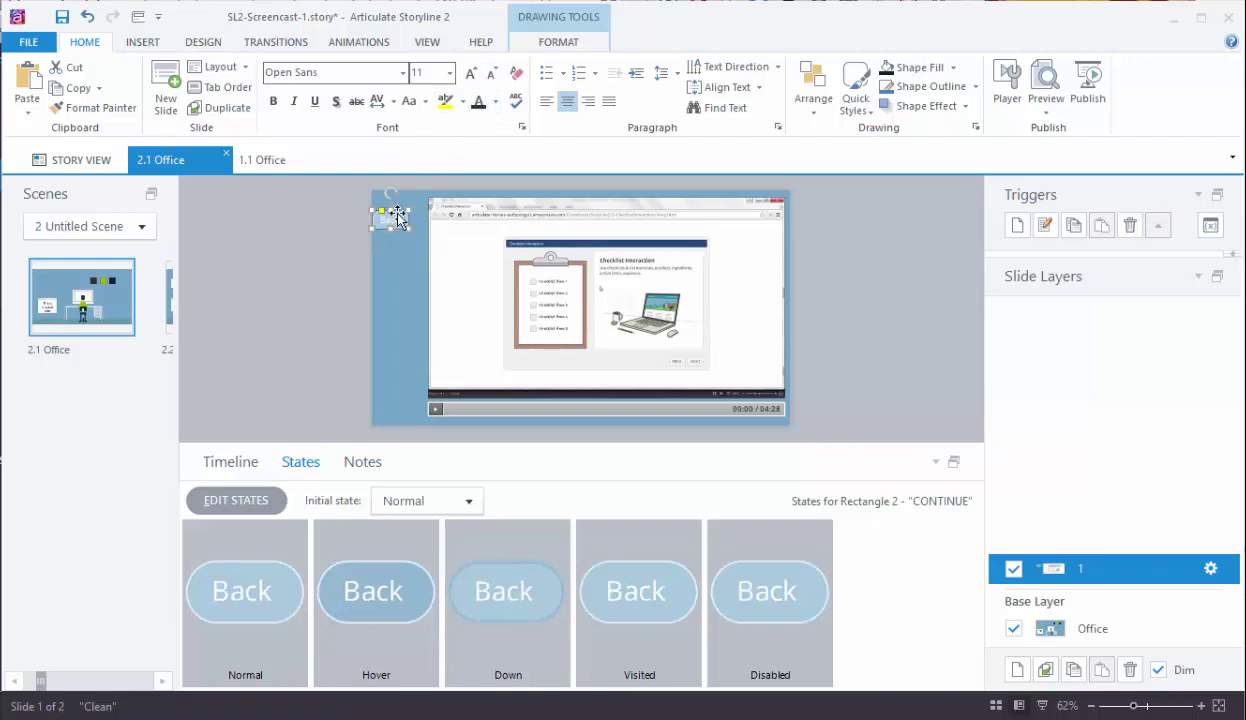
{"action": "mouse_move", "coordinate": [405, 212]}
{"action": "left_mouse_down"}
{"action": "mouse_move", "coordinate": [417, 240]}
{"action": "mouse_move", "coordinate": [412, 228]}
{"action": "left_mouse_up"}
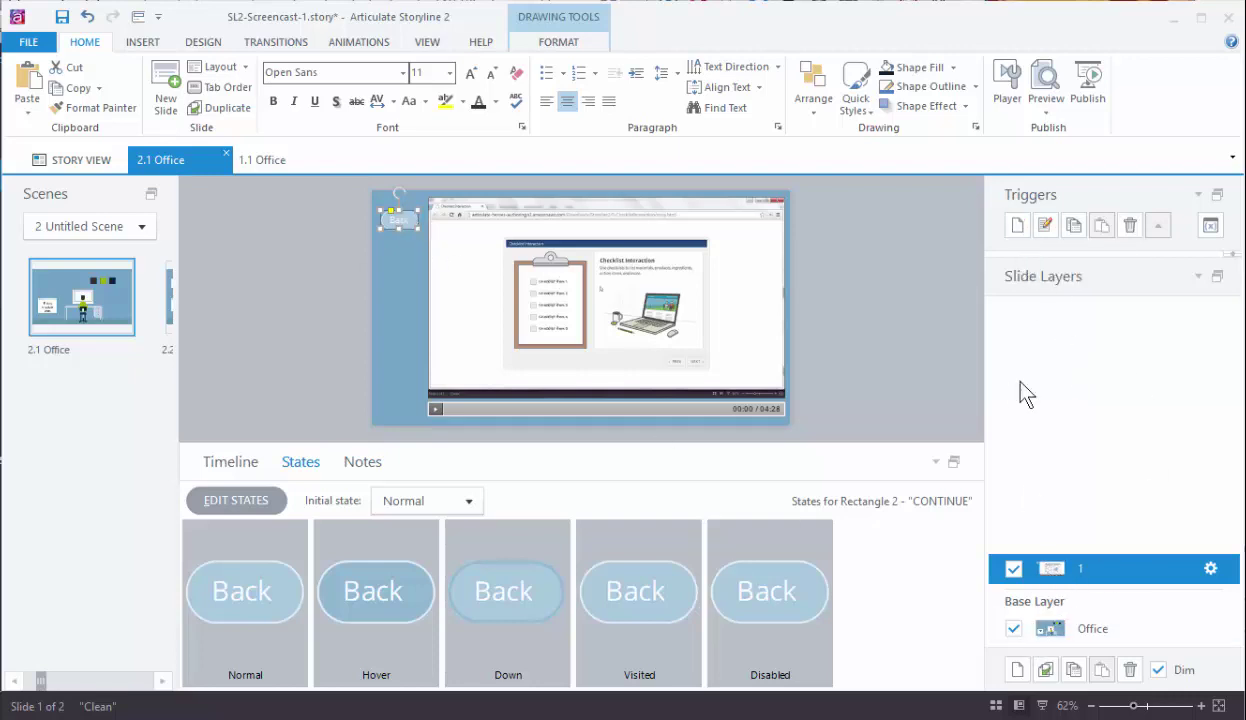
- Add a trigger that hides this layer when the Back button is clicked, and delete the duplicate trigger
{"action": "left_click", "coordinate": [1015, 226]}
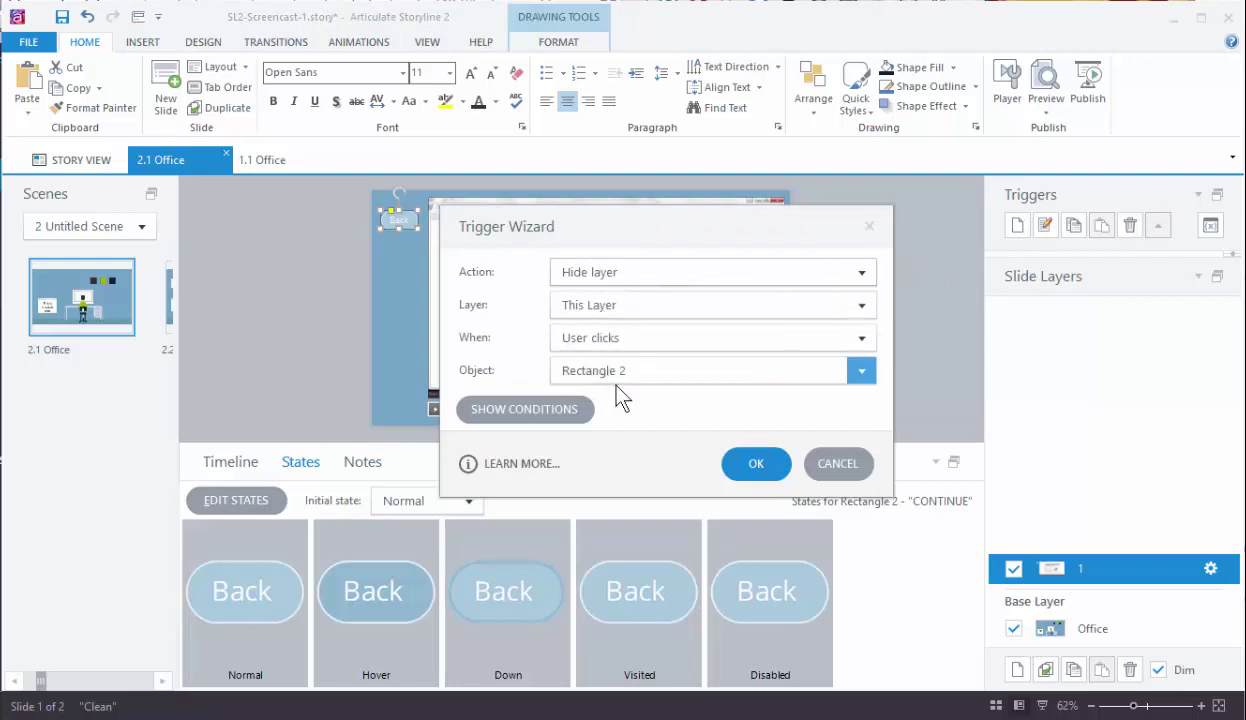
{"action": "left_click", "coordinate": [742, 464]}
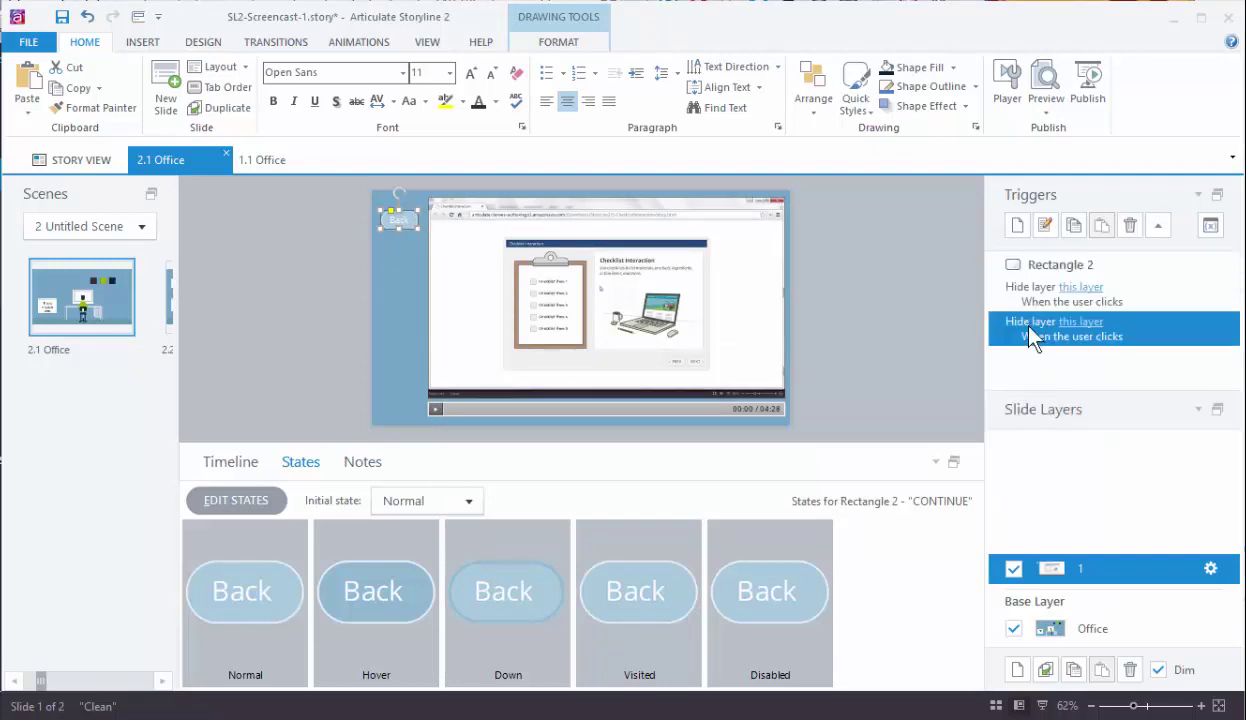
{"action": "left_click", "coordinate": [1016, 297]}
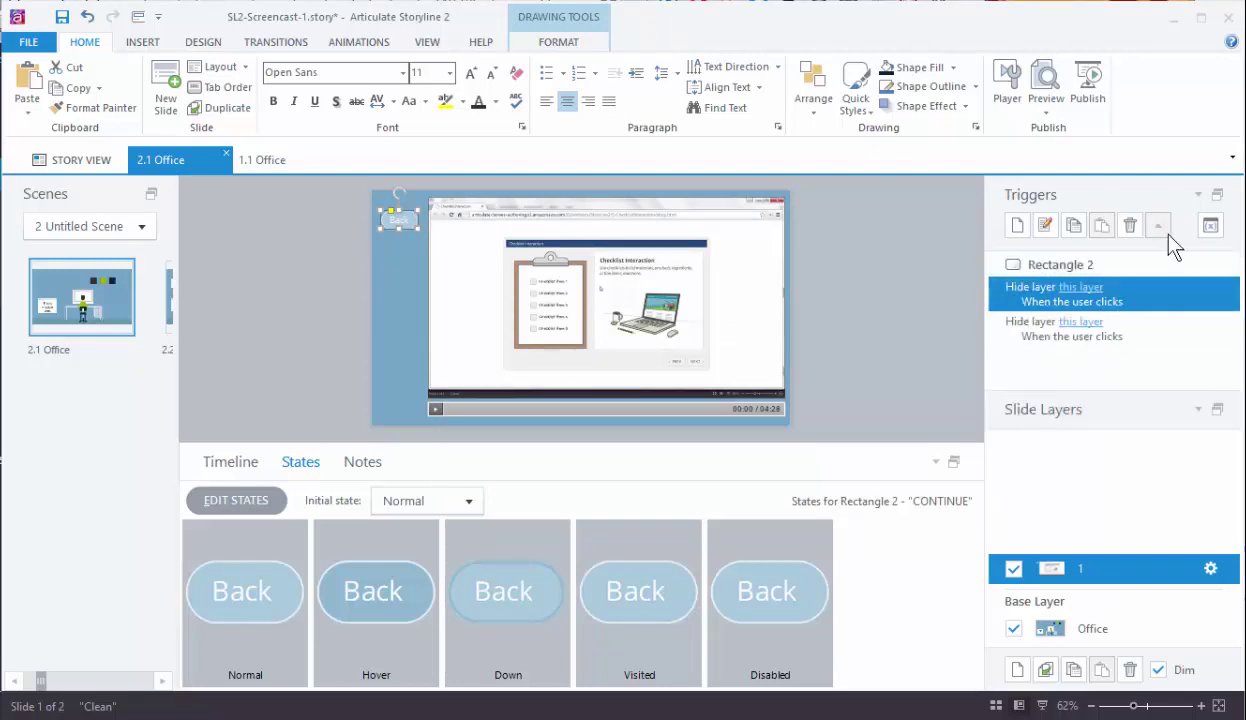
{"action": "left_click", "coordinate": [1131, 225]}
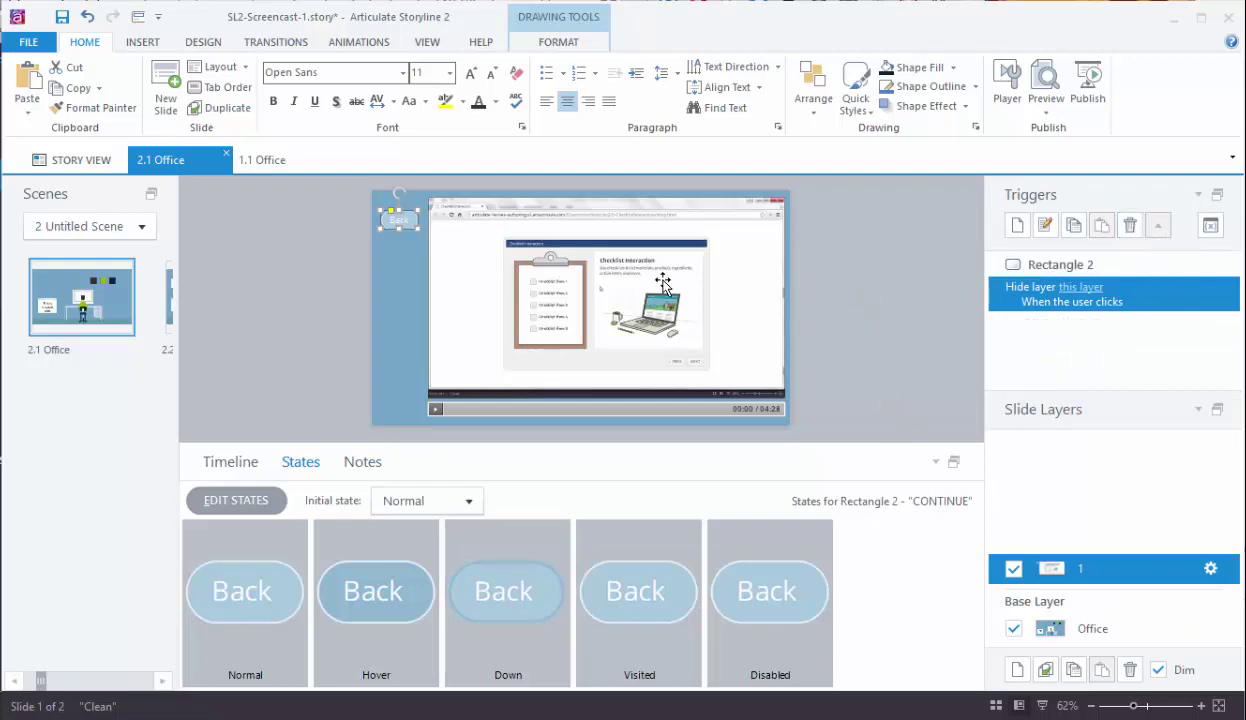
- Rename the "This is module one." window picture on the base layer as "Checklist"
{"action": "left_click", "coordinate": [1050, 628]}
{"action": "left_click", "coordinate": [456, 328]}
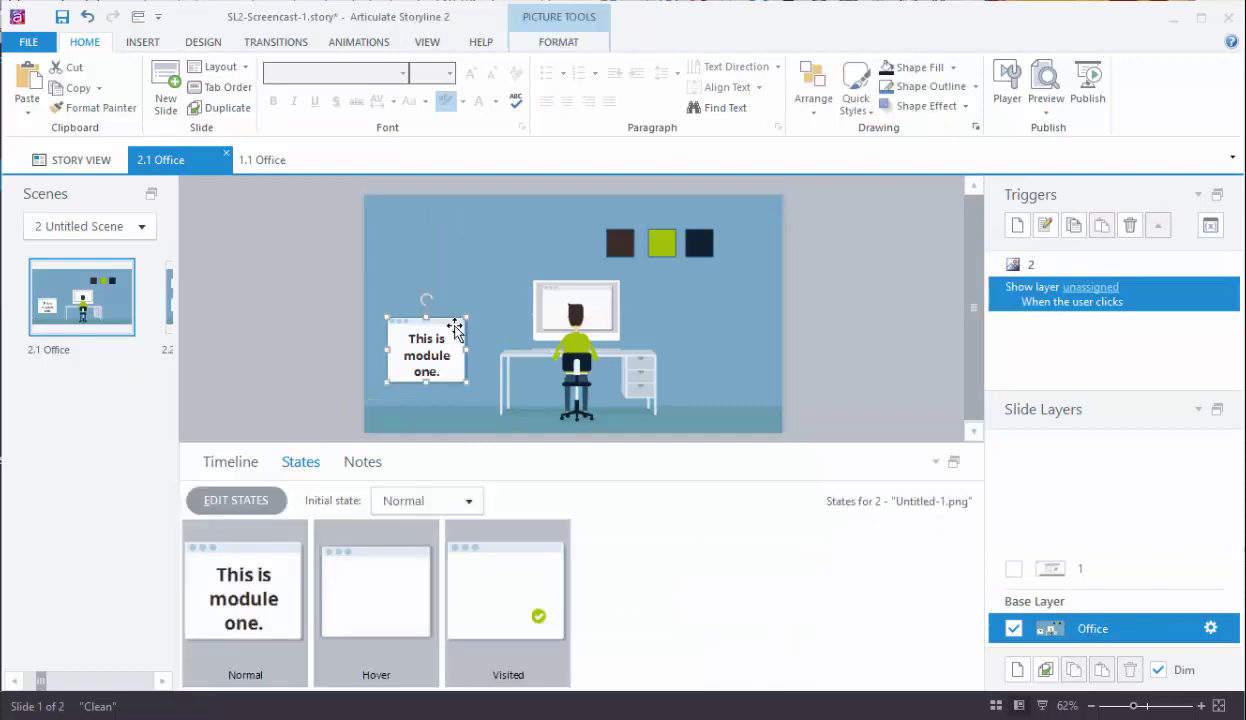
{"action": "double_click", "coordinate": [1027, 298]}
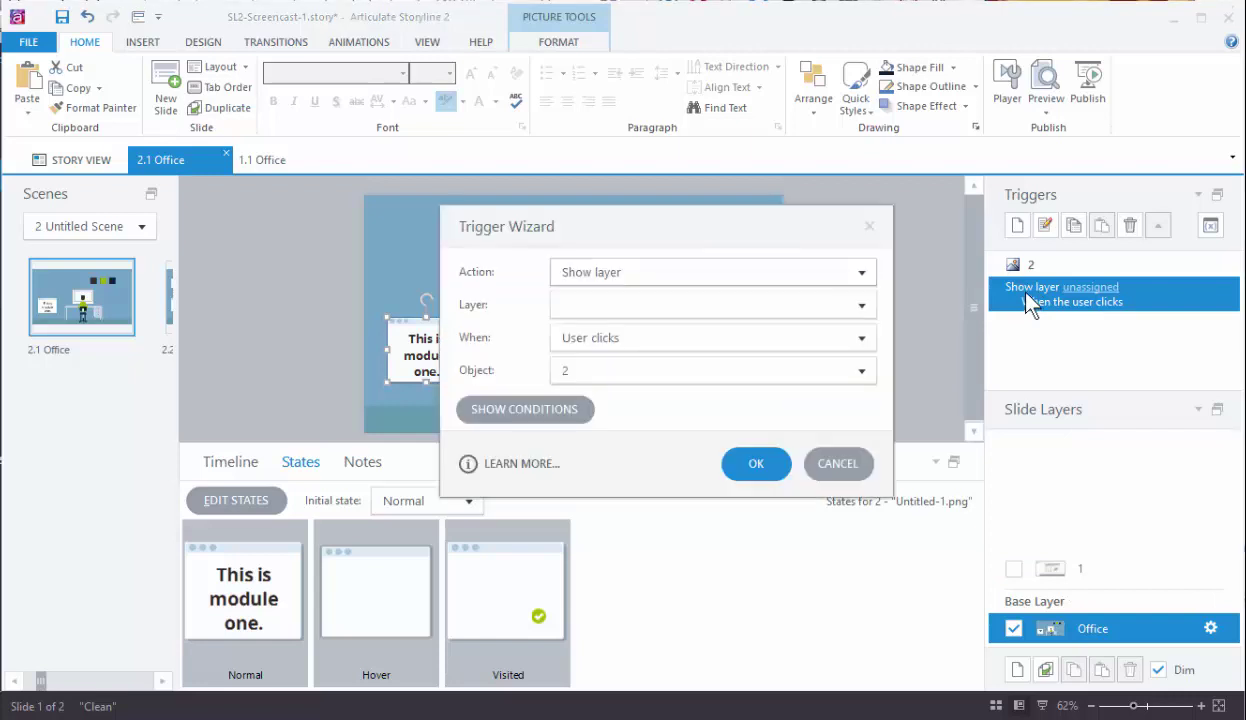
{"action": "left_click", "coordinate": [826, 460]}
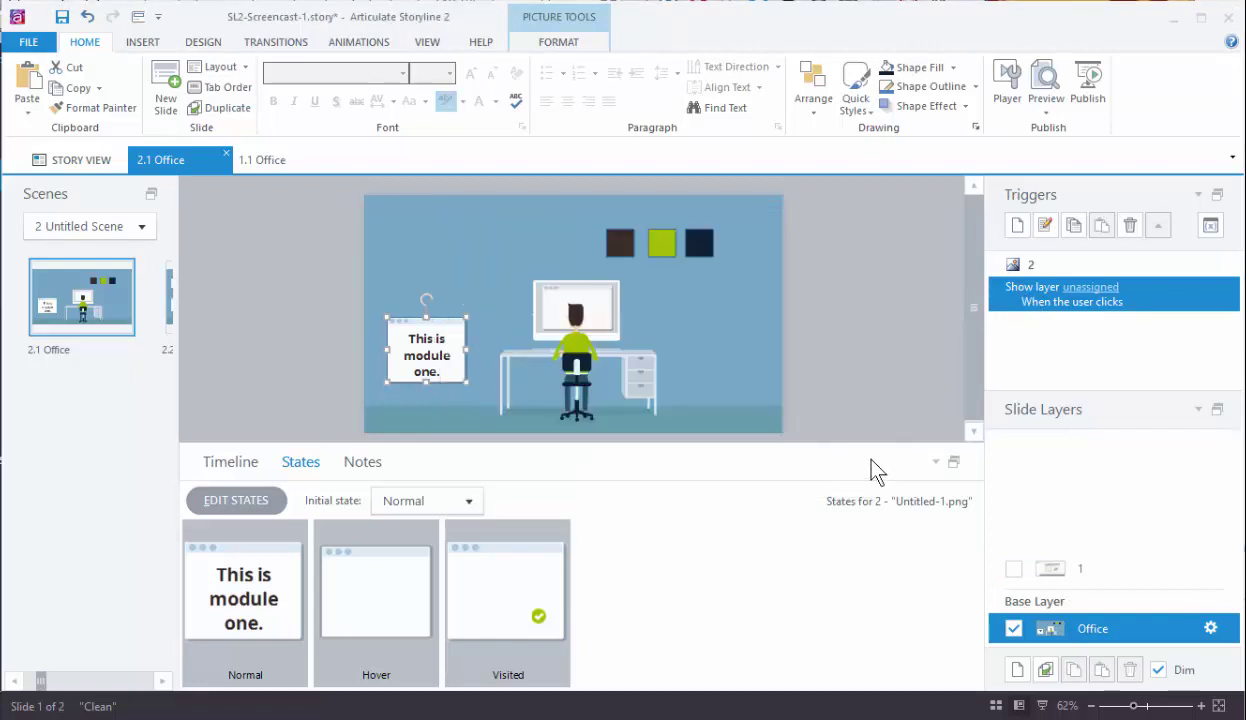
{"action": "left_click", "coordinate": [233, 459]}
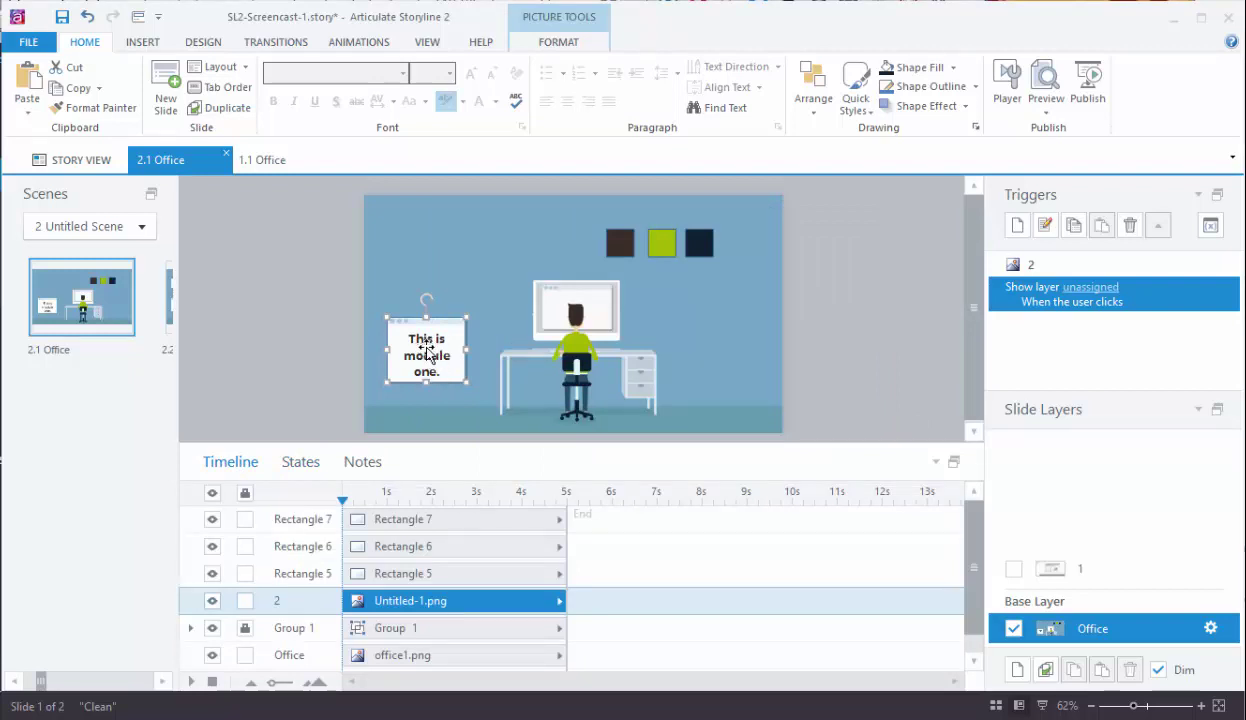
{"action": "double_click", "coordinate": [285, 600]}
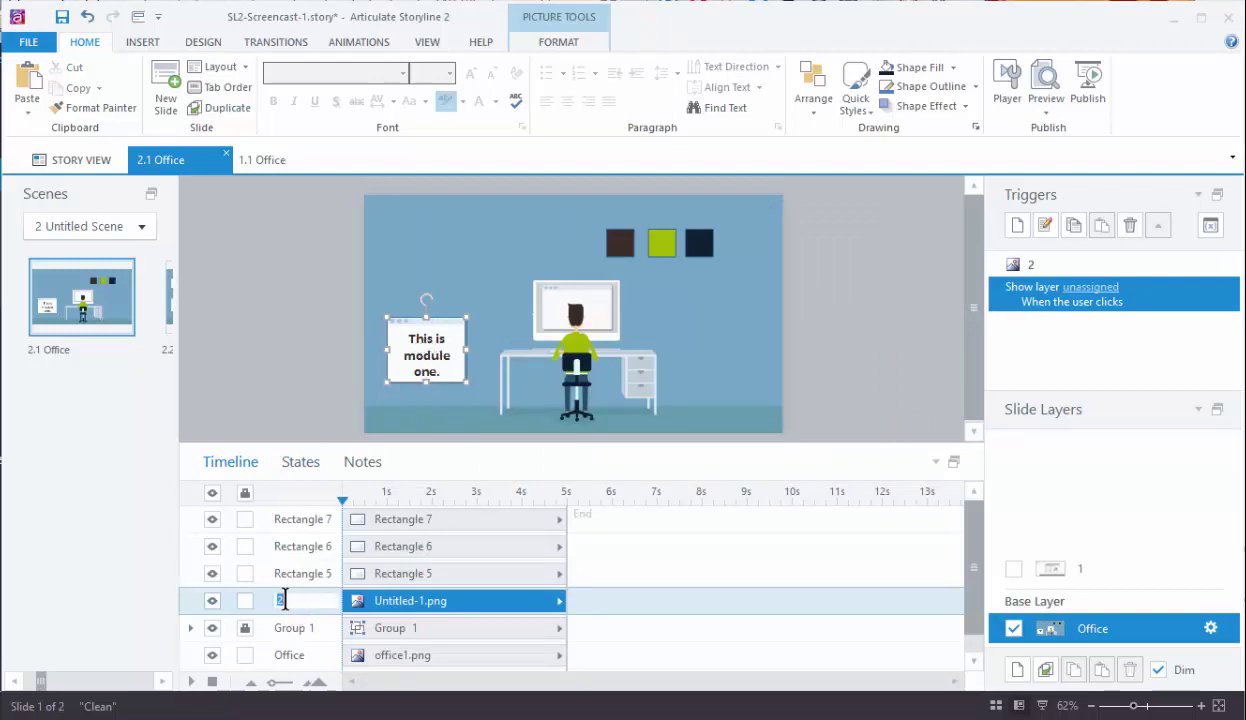
{"action": "type", "text": "Checkli"}
- Rename the video layer 1 as "Checklist"
{"action": "left_click", "coordinate": [1078, 572]}
{"action": "double_click", "coordinate": [1085, 571]}
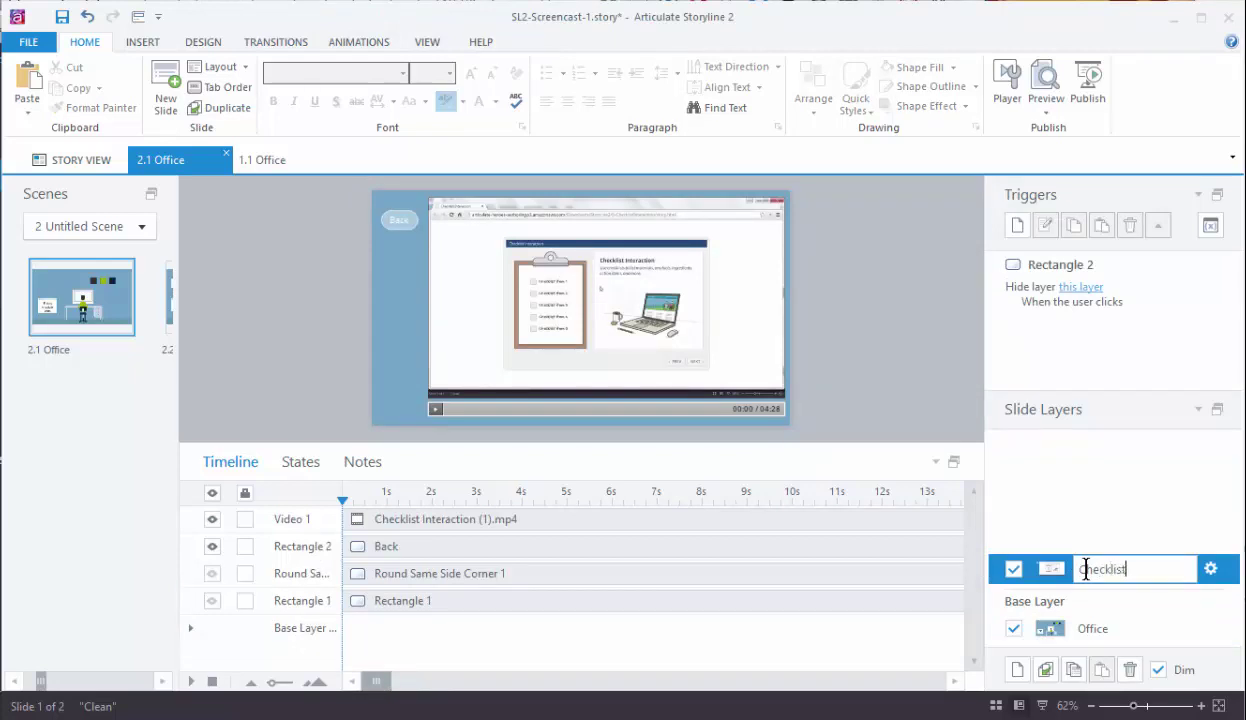
{"action": "type", "text": "Checklist"}
{"action": "key", "text": "Return"}
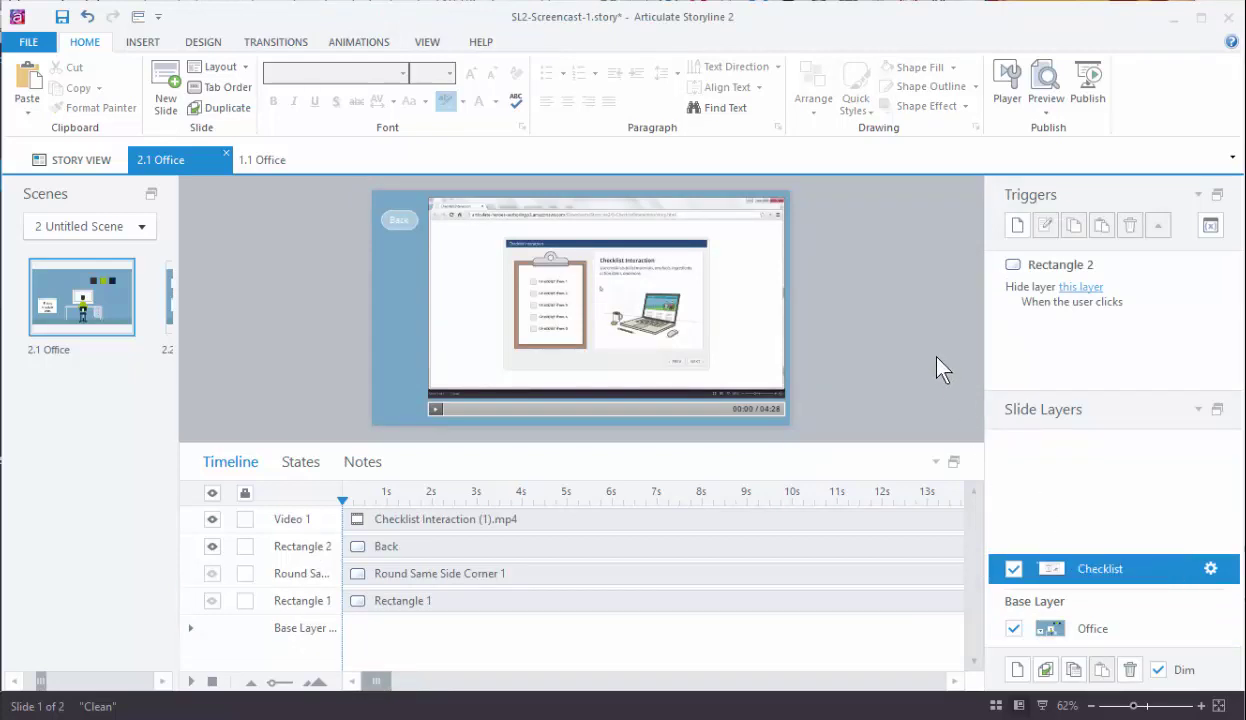
- Assign the Checklist layer to the window picture's unassigned show-layer trigger on the base layer
{"action": "left_click", "coordinate": [1099, 628]}
{"action": "left_click", "coordinate": [1055, 290]}
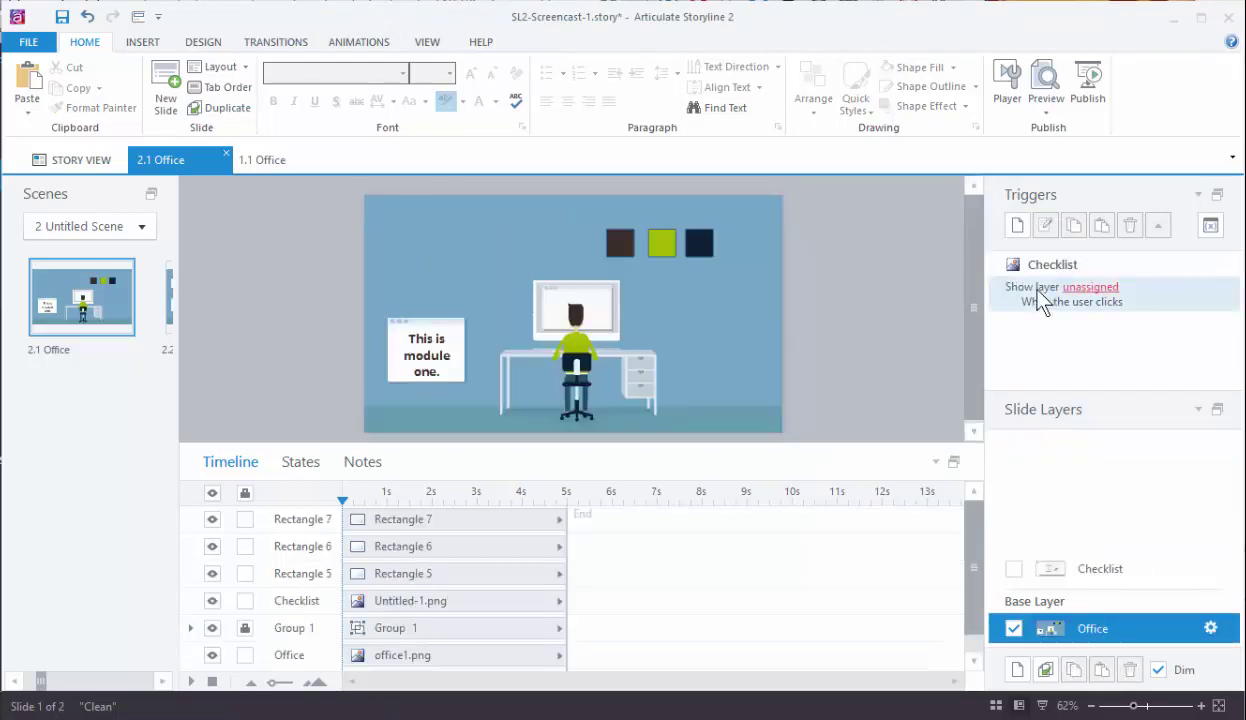
{"action": "left_click", "coordinate": [1077, 295]}
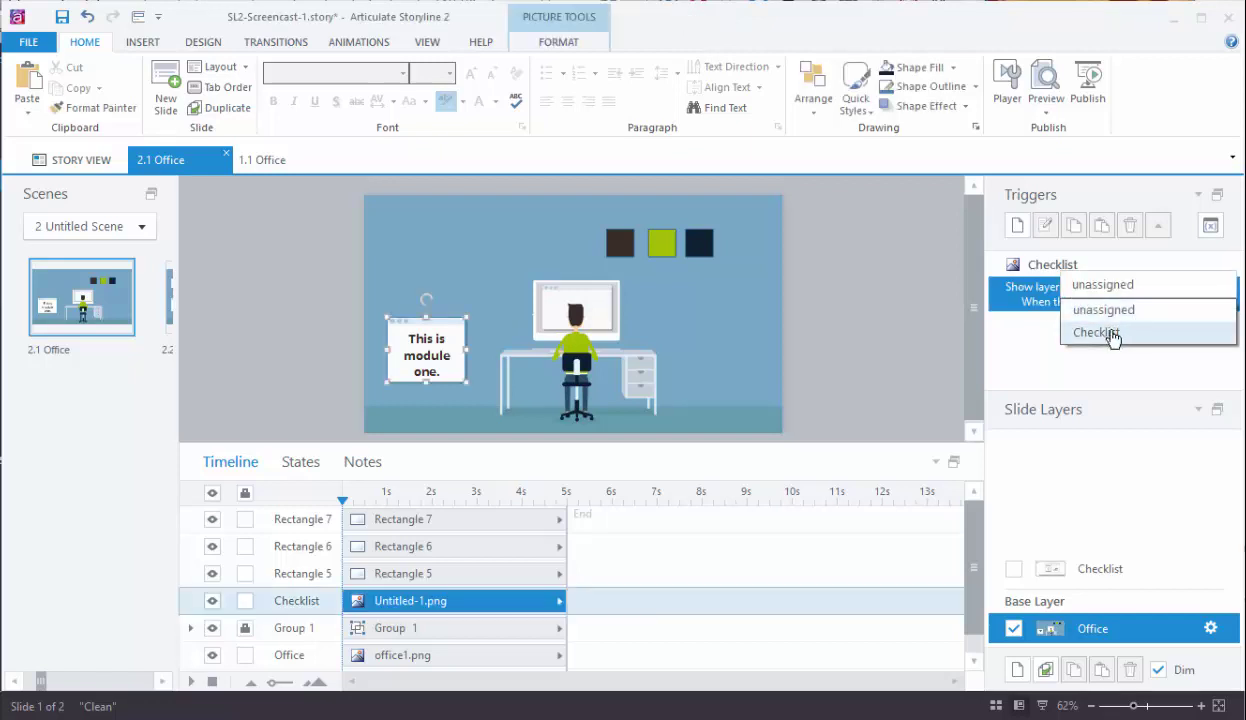
{"action": "left_click", "coordinate": [1110, 334]}
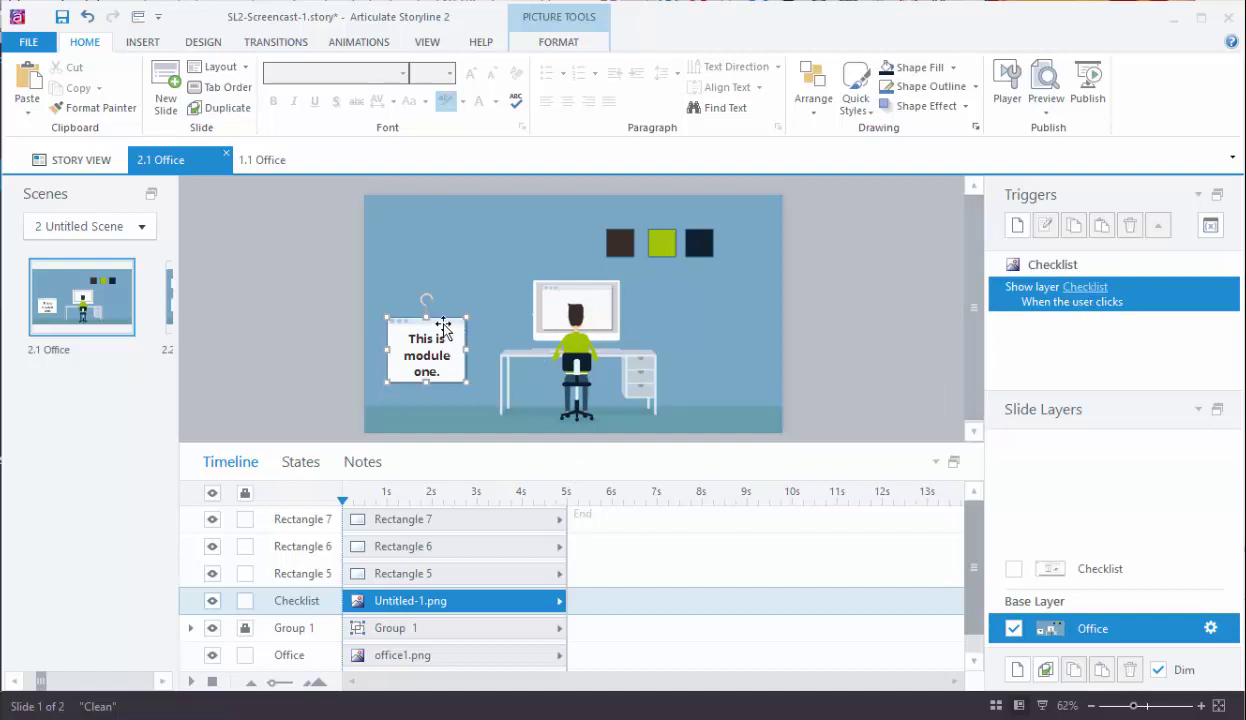
- Nudge the green checkmark in the Checklist picture's Visited state into the window's lower-right corner and finish editing states
{"action": "left_click", "coordinate": [302, 466]}
{"action": "left_click", "coordinate": [494, 601]}
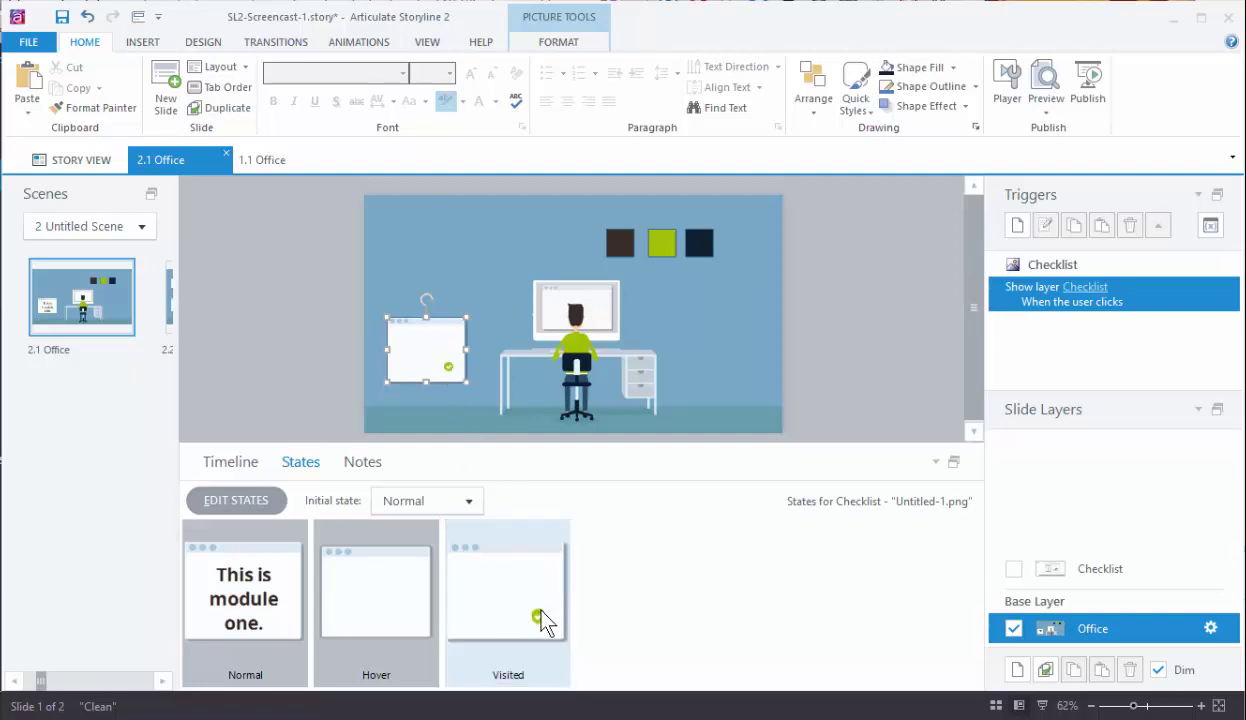
{"action": "double_click", "coordinate": [532, 608]}
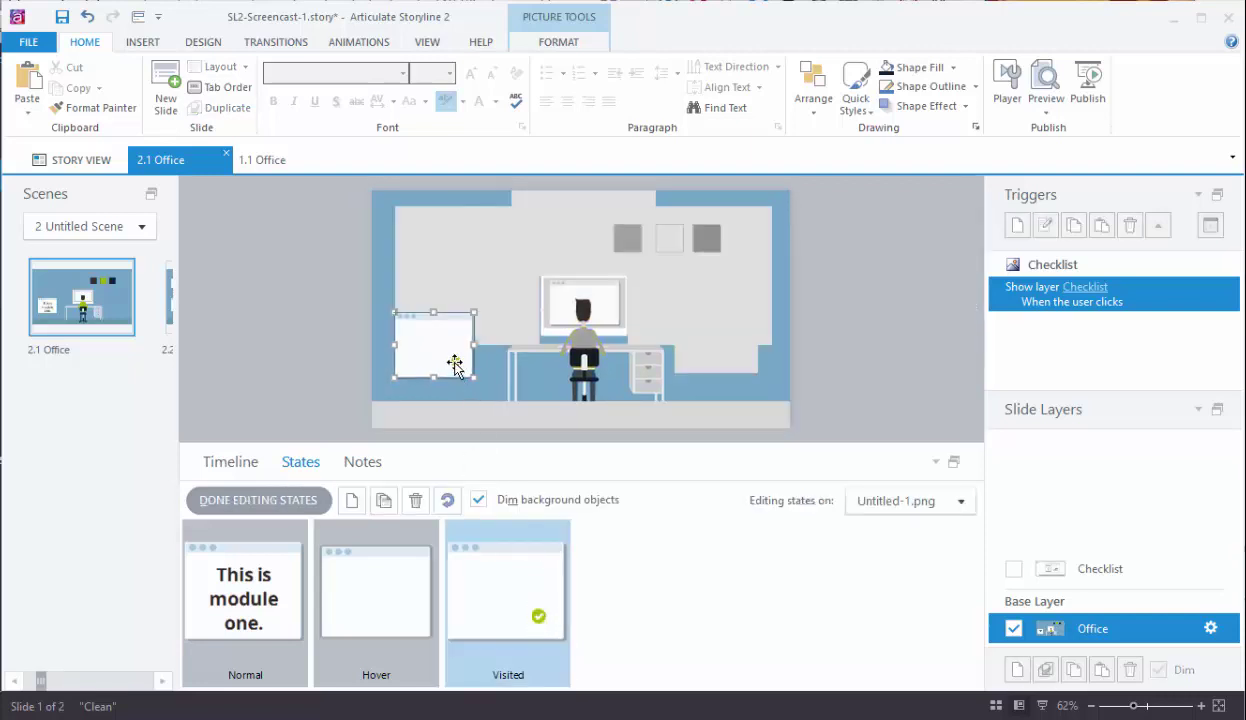
{"action": "left_click", "coordinate": [455, 362]}
{"action": "key", "text": "Down"}
{"action": "key", "text": "Down"}
{"action": "key", "text": "Down"}
{"action": "key", "text": "Down"}
{"action": "key", "text": "Down"}
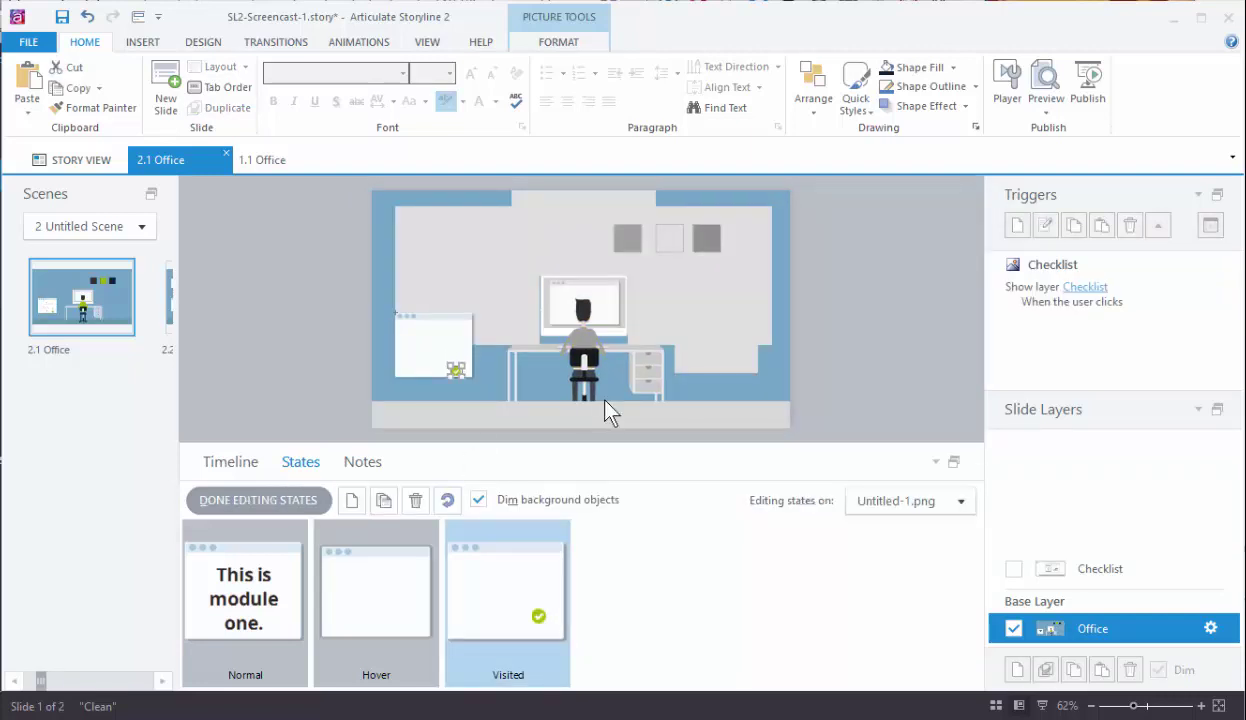
{"action": "key", "text": "Right"}
{"action": "key", "text": "Right"}
{"action": "key", "text": "Right"}
{"action": "key", "text": "Right"}
{"action": "key", "text": "Right"}
{"action": "key", "text": "Right"}
{"action": "key", "text": "Right"}
{"action": "key", "text": "Right"}
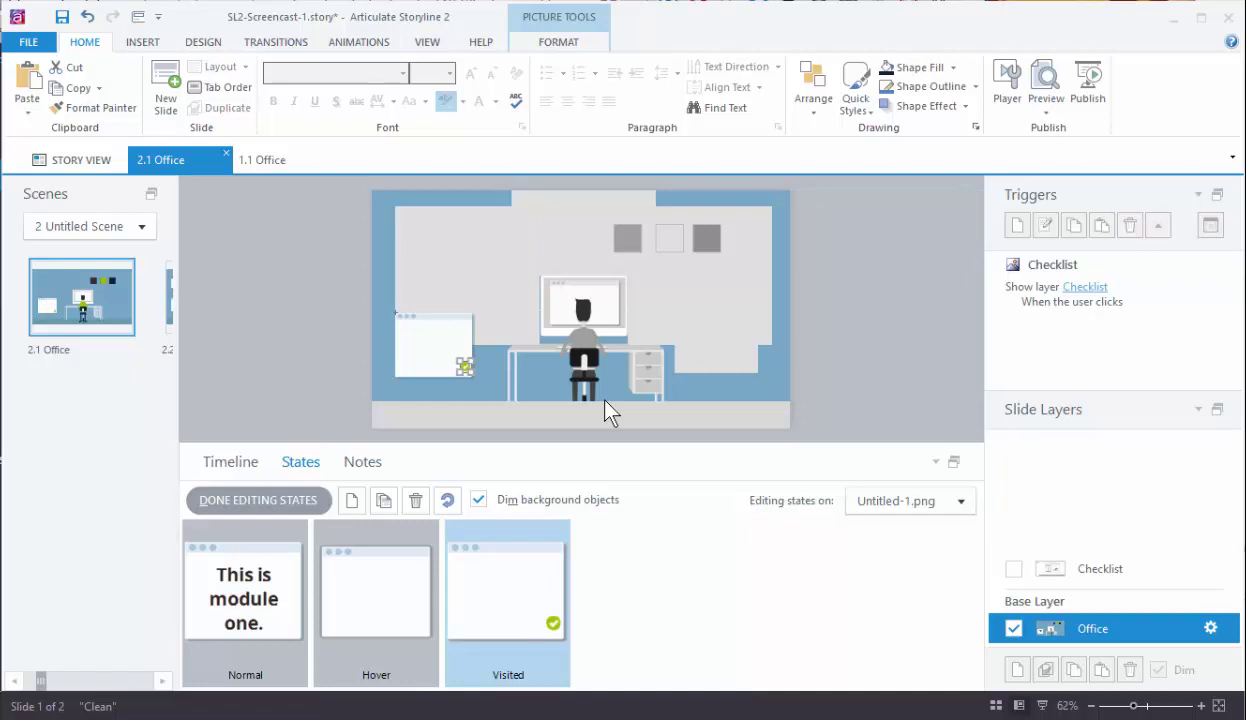
{"action": "key", "text": "Down"}
{"action": "key", "text": "Down"}
{"action": "key", "text": "Down"}
{"action": "key", "text": "Down"}
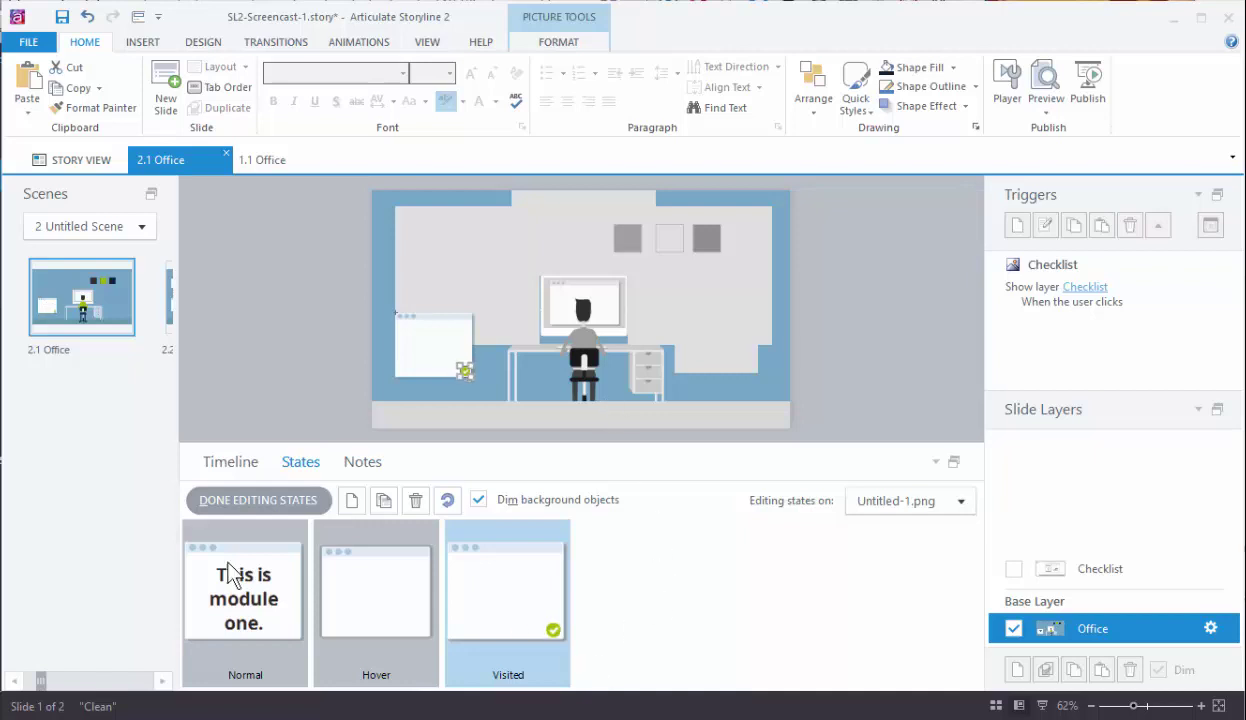
{"action": "left_click", "coordinate": [250, 497]}
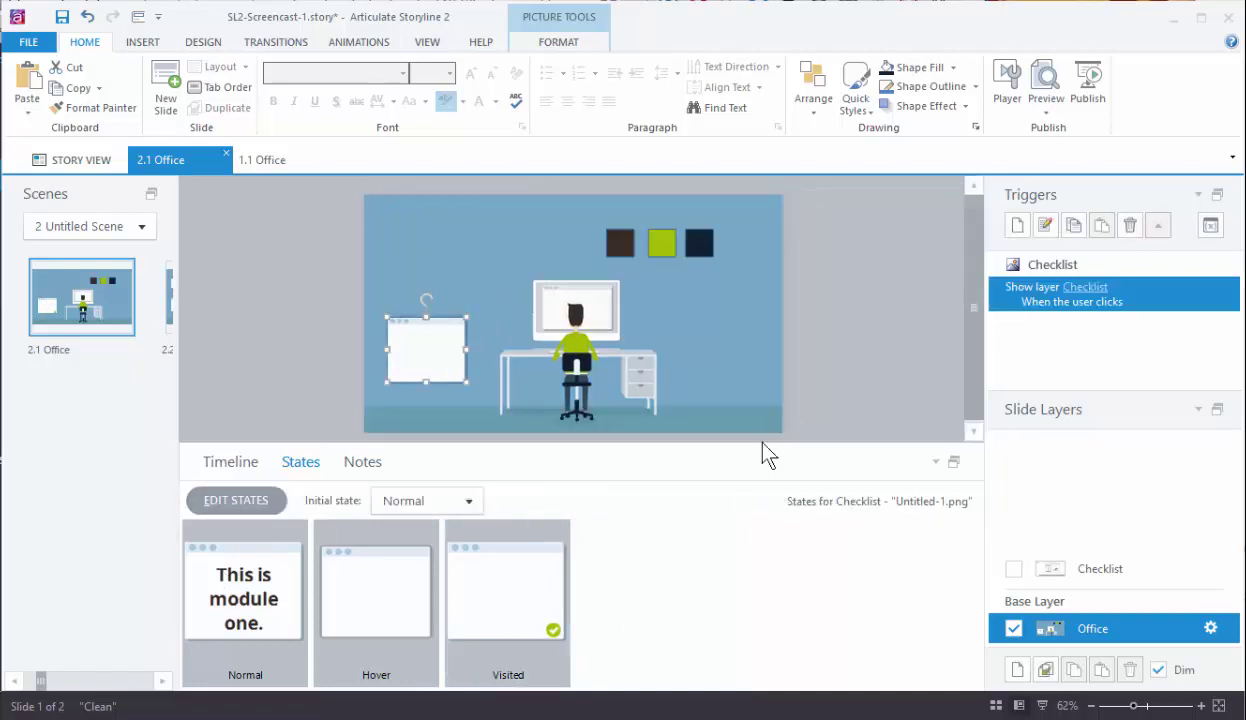
- Preview the interaction to test opening the module one window, playing and pausing its video, and going back
{"action": "left_click", "coordinate": [1045, 110]}
{"action": "left_click", "coordinate": [1072, 134]}
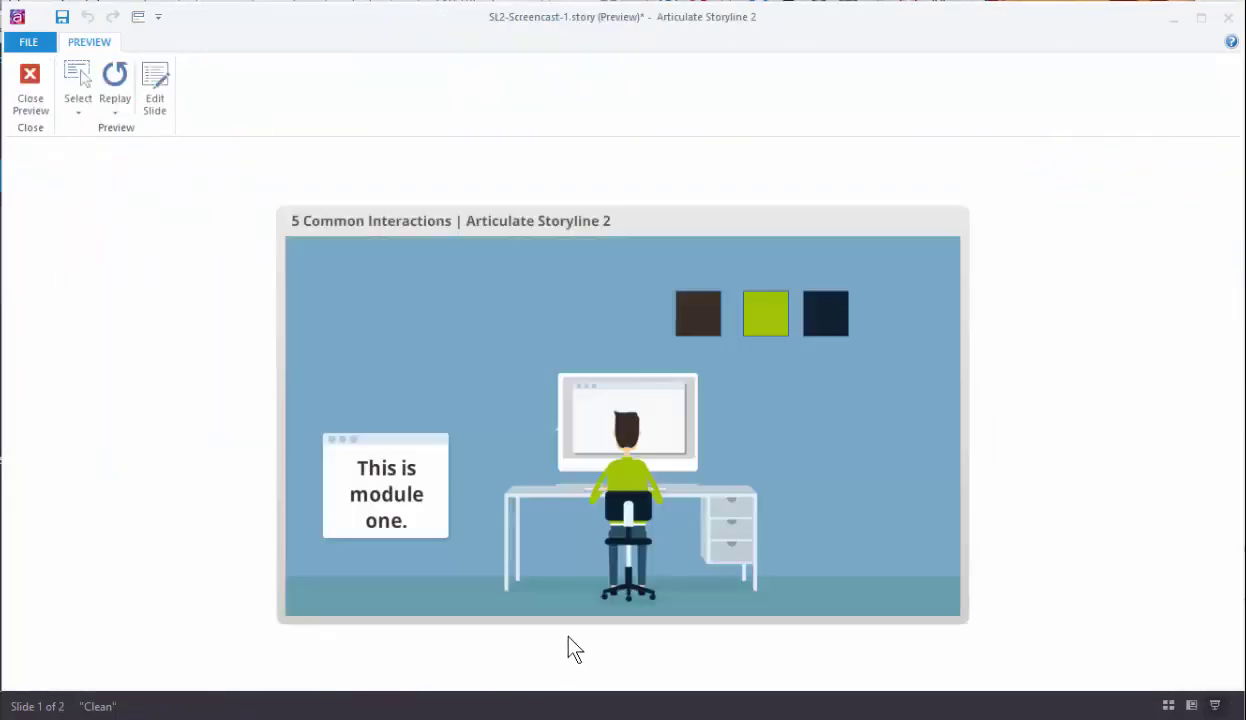
{"action": "left_click", "coordinate": [398, 491]}
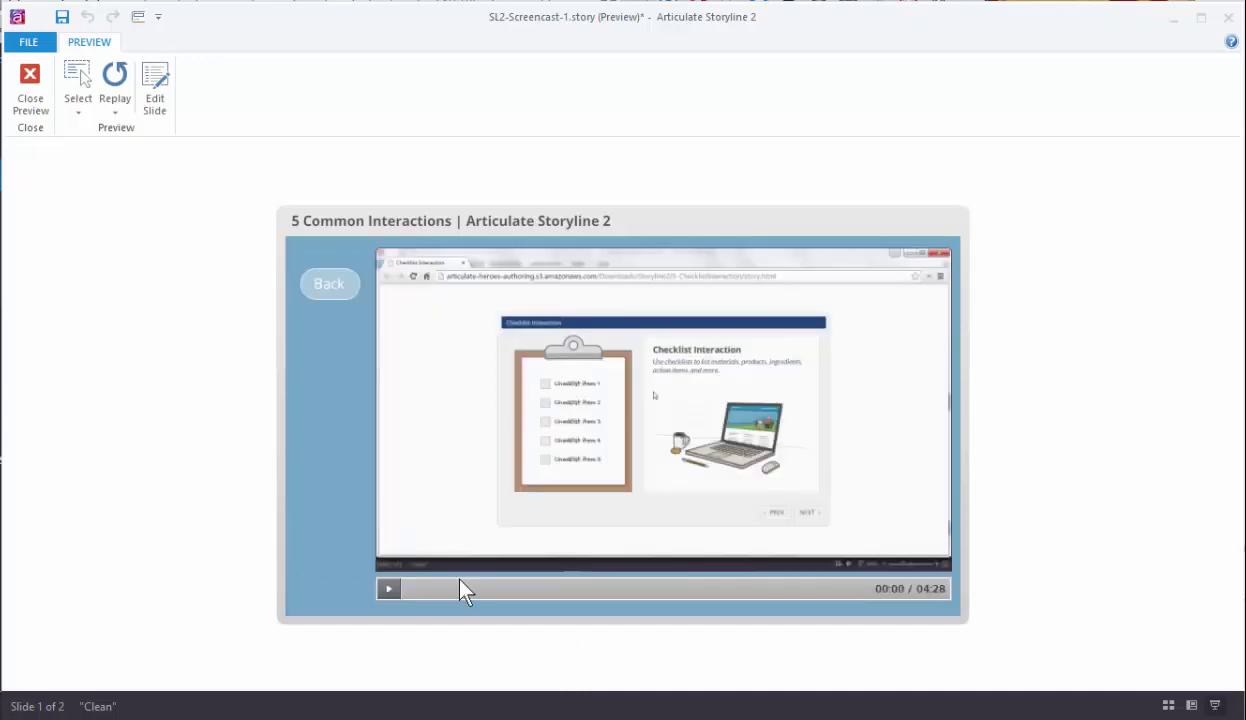
{"action": "left_click", "coordinate": [407, 597]}
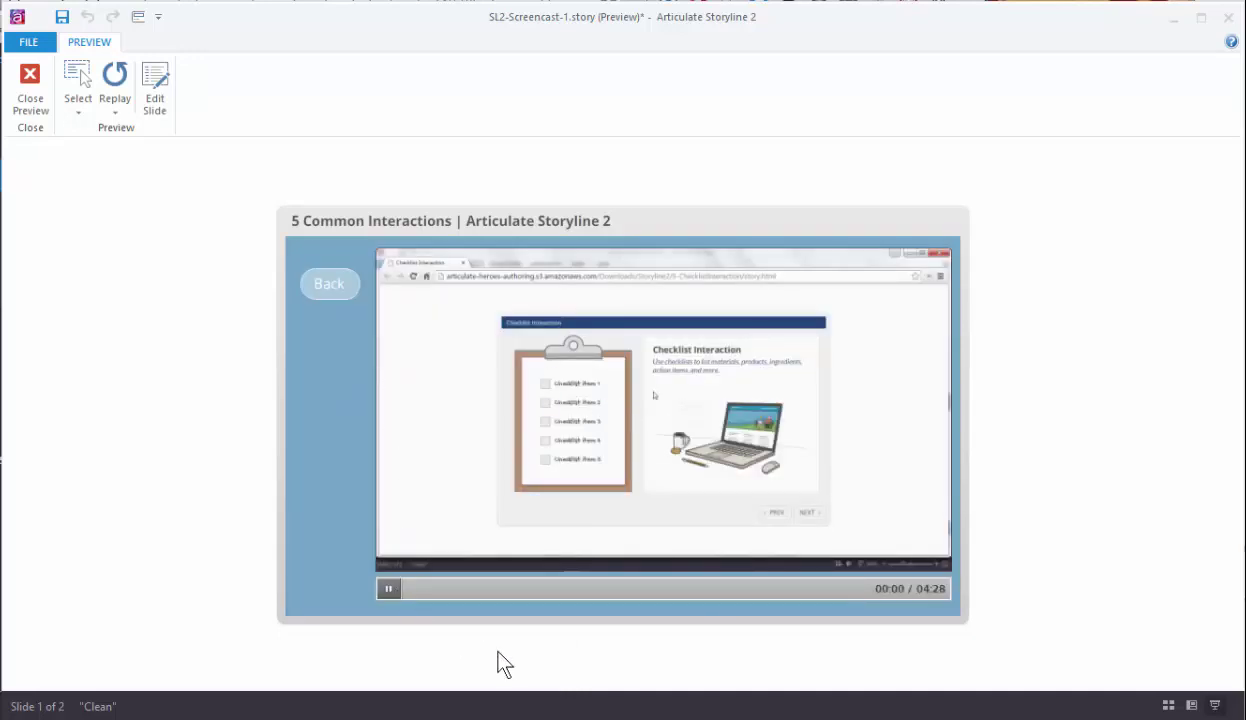
{"action": "left_click", "coordinate": [389, 589]}
{"action": "left_click", "coordinate": [323, 290]}
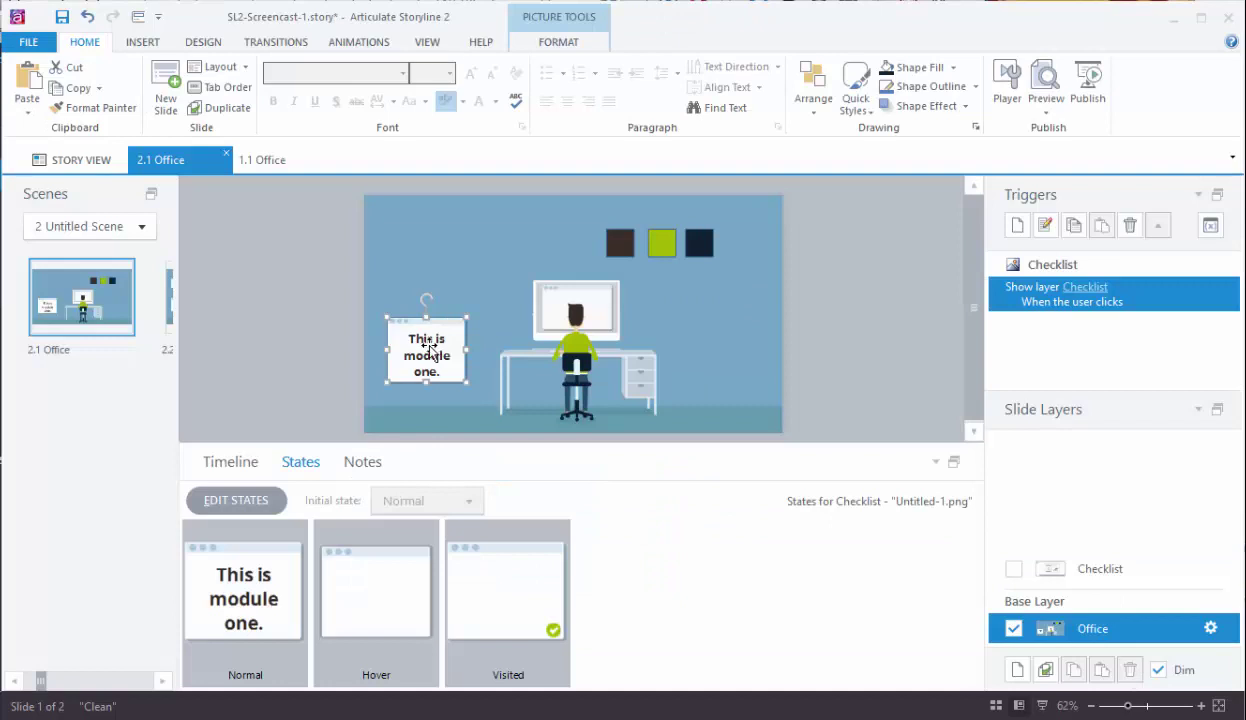
- Delete the brown, green and navy color squares from the base layer
{"action": "mouse_move", "coordinate": [811, 205]}
{"action": "left_mouse_down"}
{"action": "mouse_move", "coordinate": [750, 210]}
{"action": "mouse_move", "coordinate": [593, 282]}
{"action": "left_mouse_up"}
{"action": "key", "text": "Delete"}
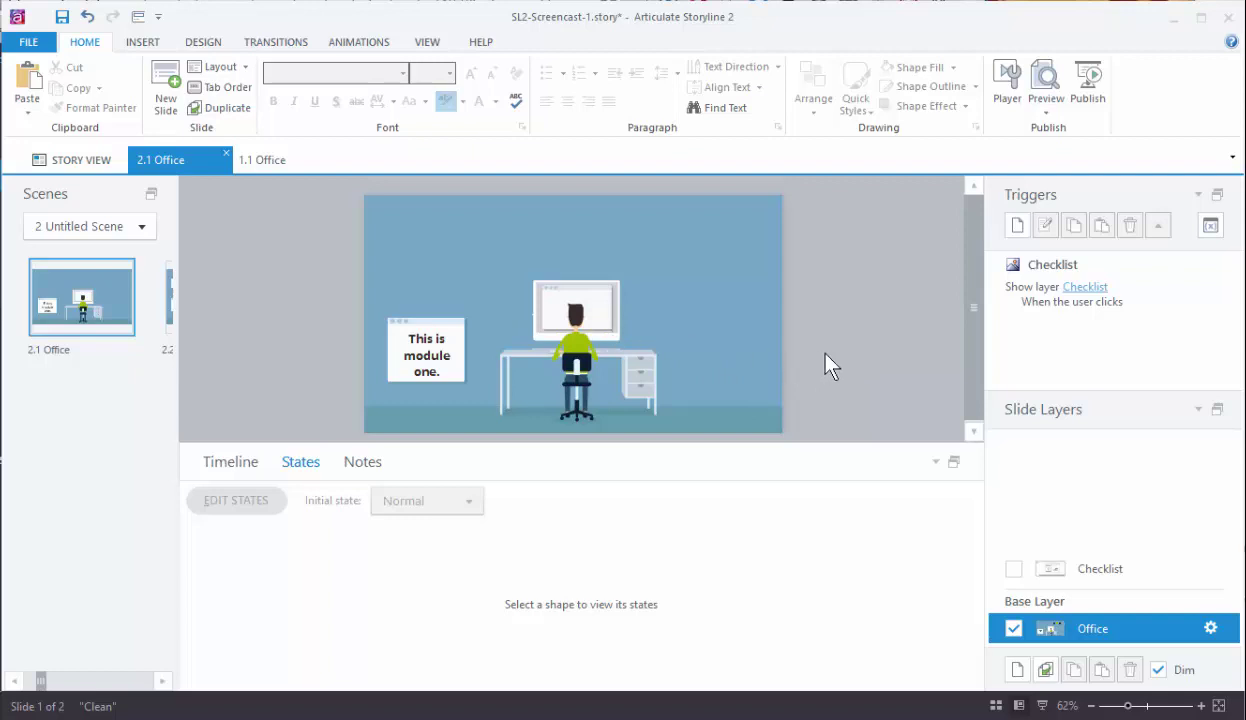
- Add a new slide layer named "Start"
{"action": "left_click", "coordinate": [1017, 669]}
{"action": "double_click", "coordinate": [1087, 545]}
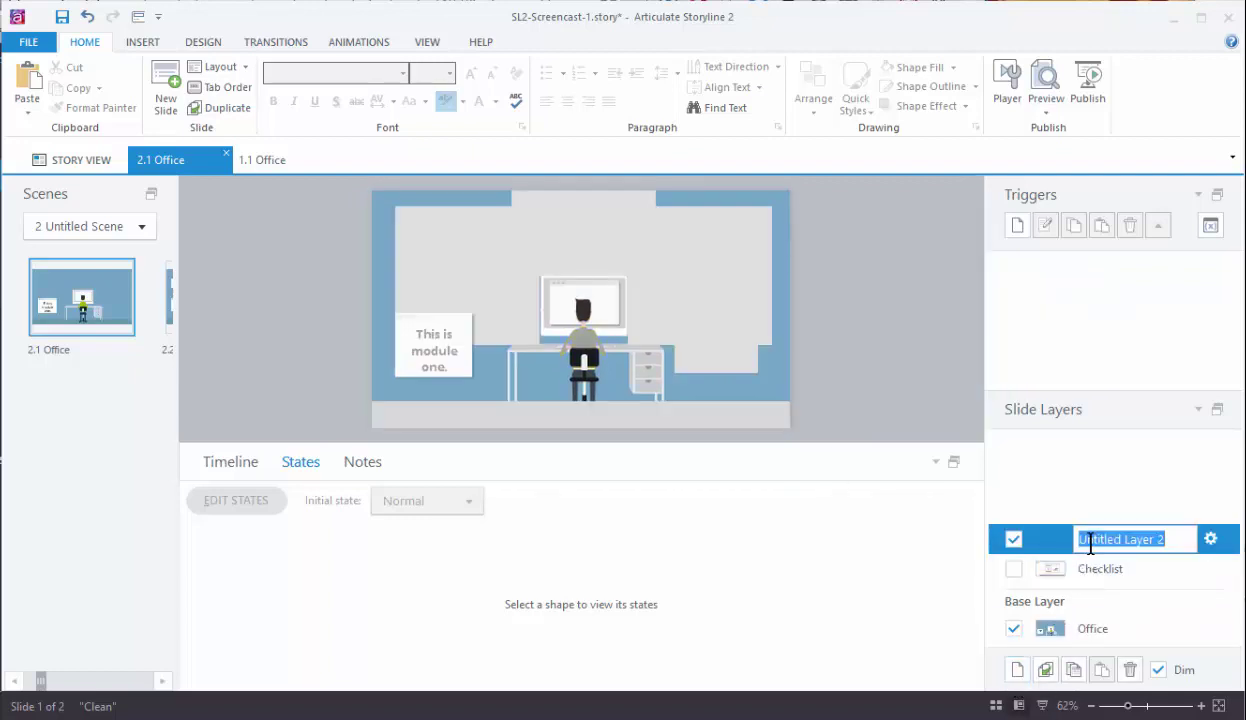
{"action": "type", "text": "Start"}
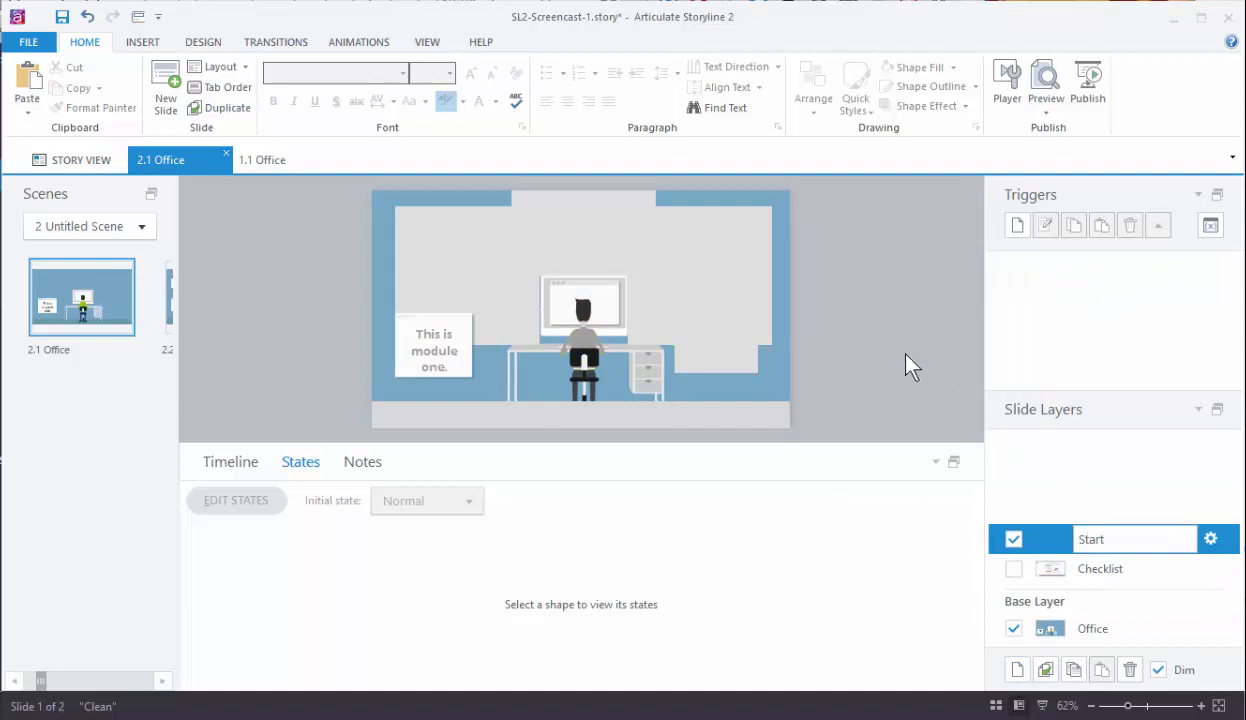
{"action": "key", "text": "Return"}
- Draw a plain rectangle covering the entire slide on the Start layer
{"action": "left_click", "coordinate": [142, 42]}
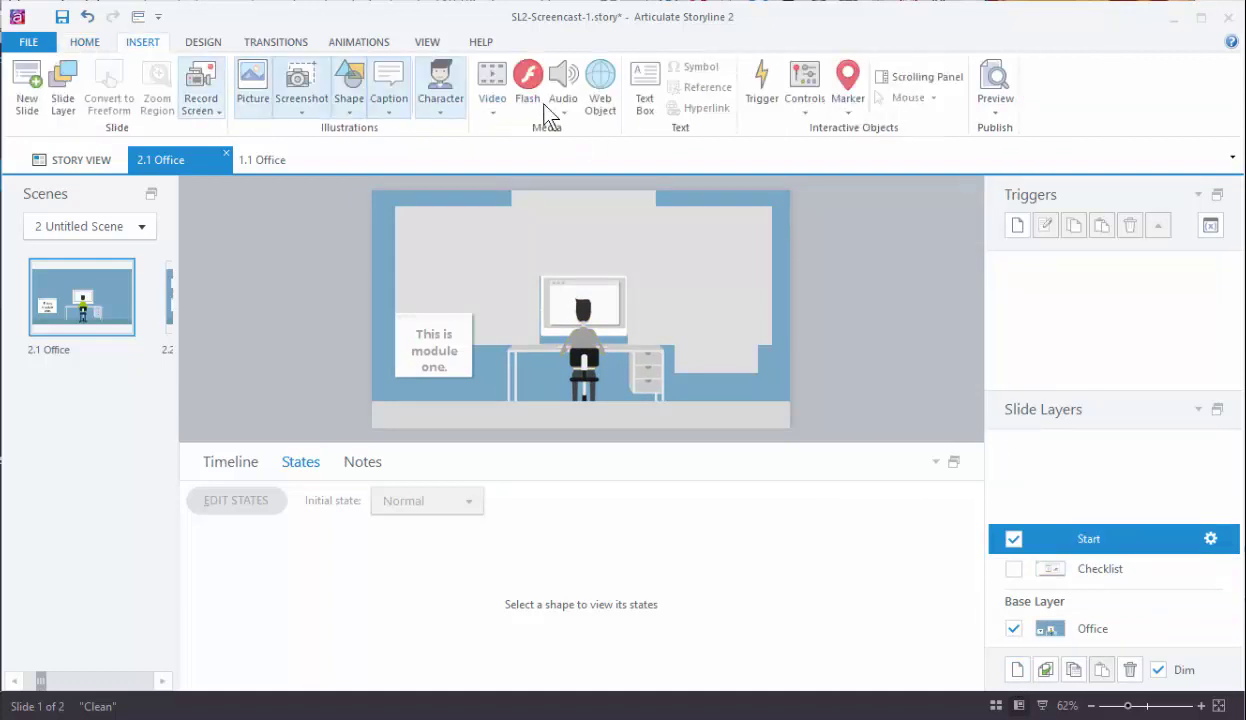
{"action": "left_click", "coordinate": [350, 108]}
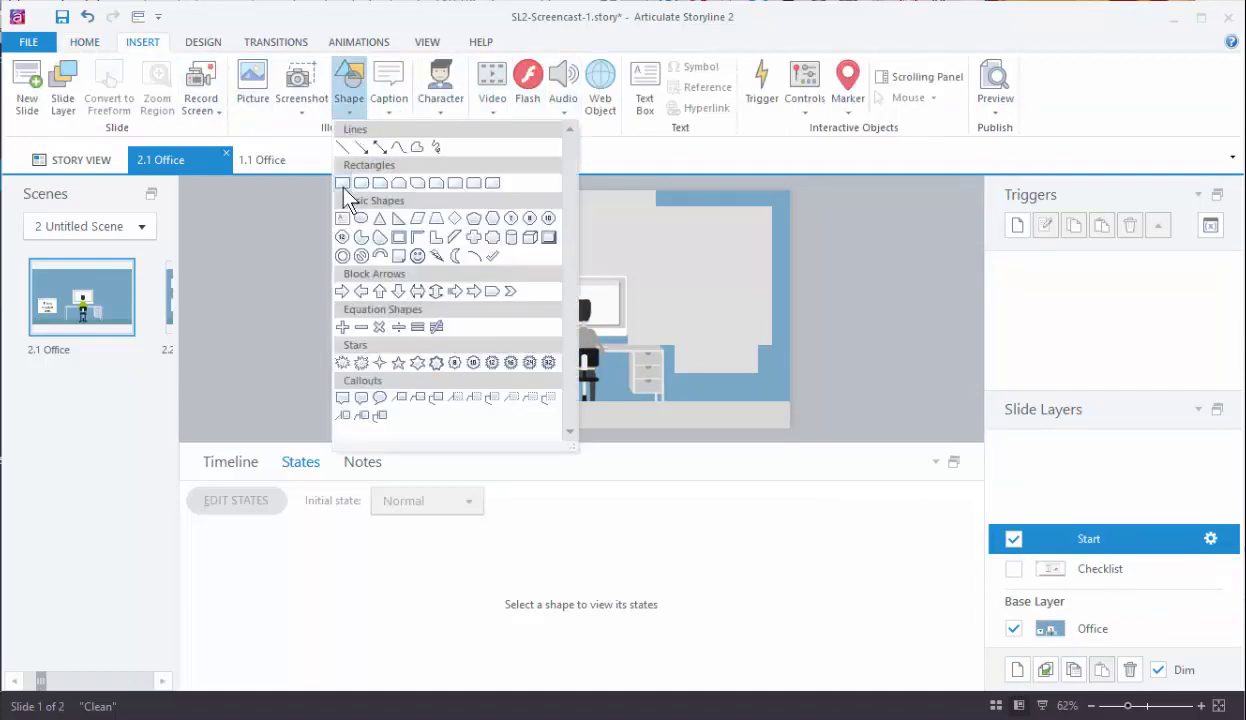
{"action": "left_click", "coordinate": [343, 184]}
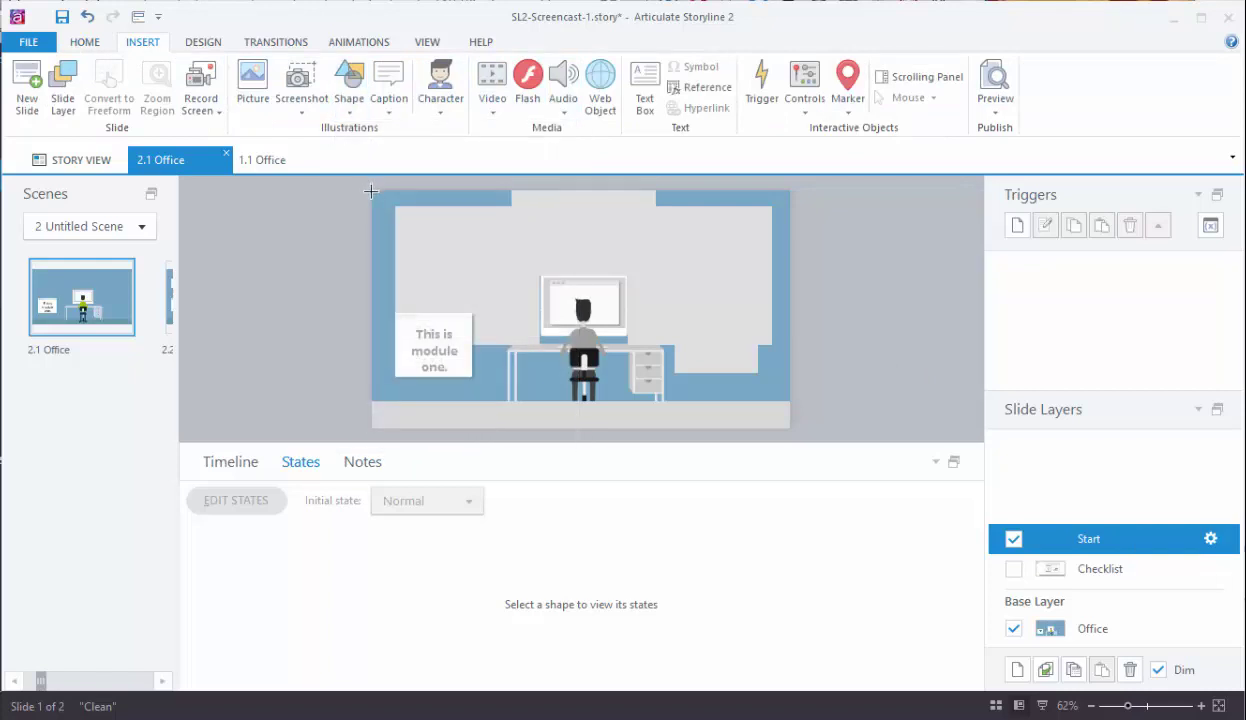
{"action": "left_click_drag", "start_coordinate": [370, 190], "coordinate": [786, 428]}
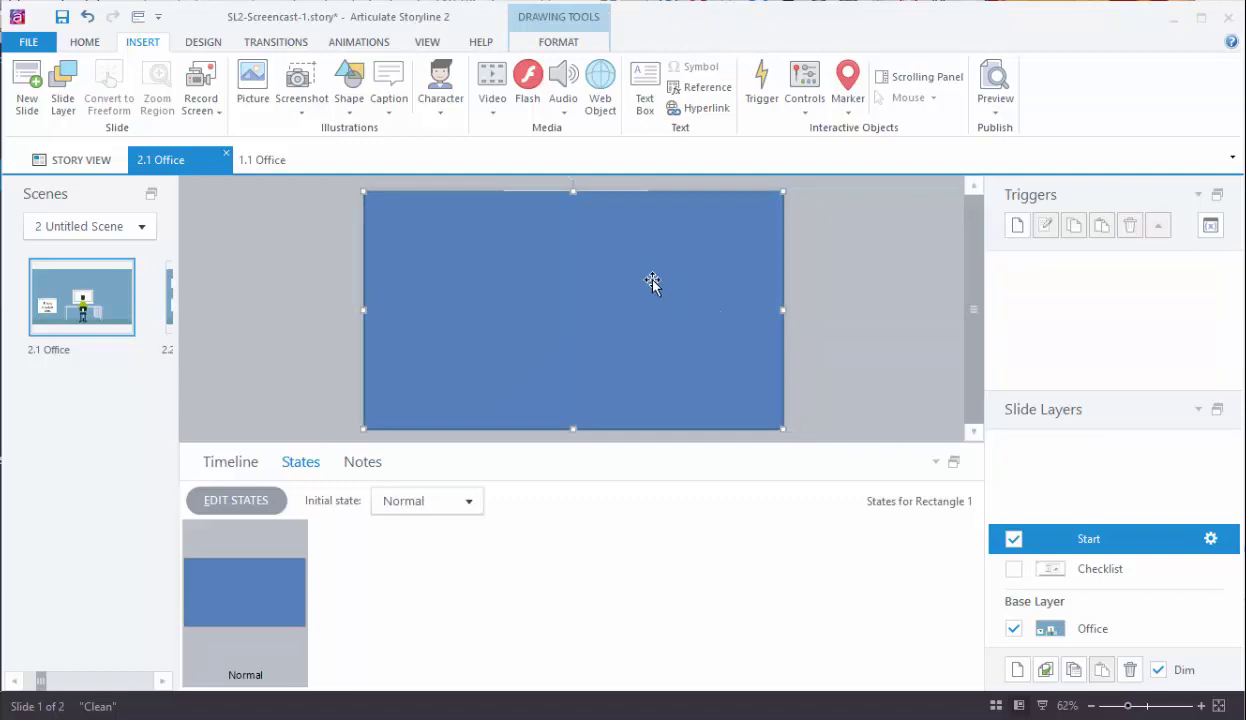
- Format the full-slide rectangle on the Start layer with a solid white fill and no outline
{"action": "right_click", "coordinate": [652, 283]}
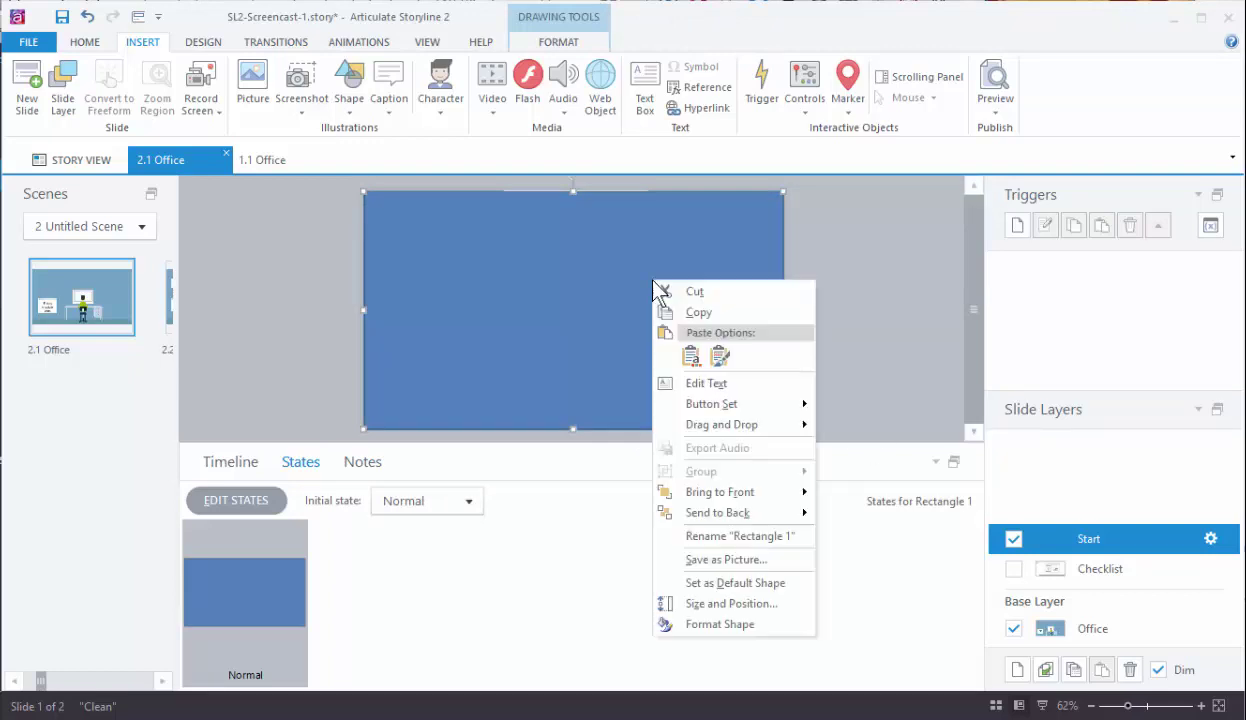
{"action": "left_click", "coordinate": [728, 624]}
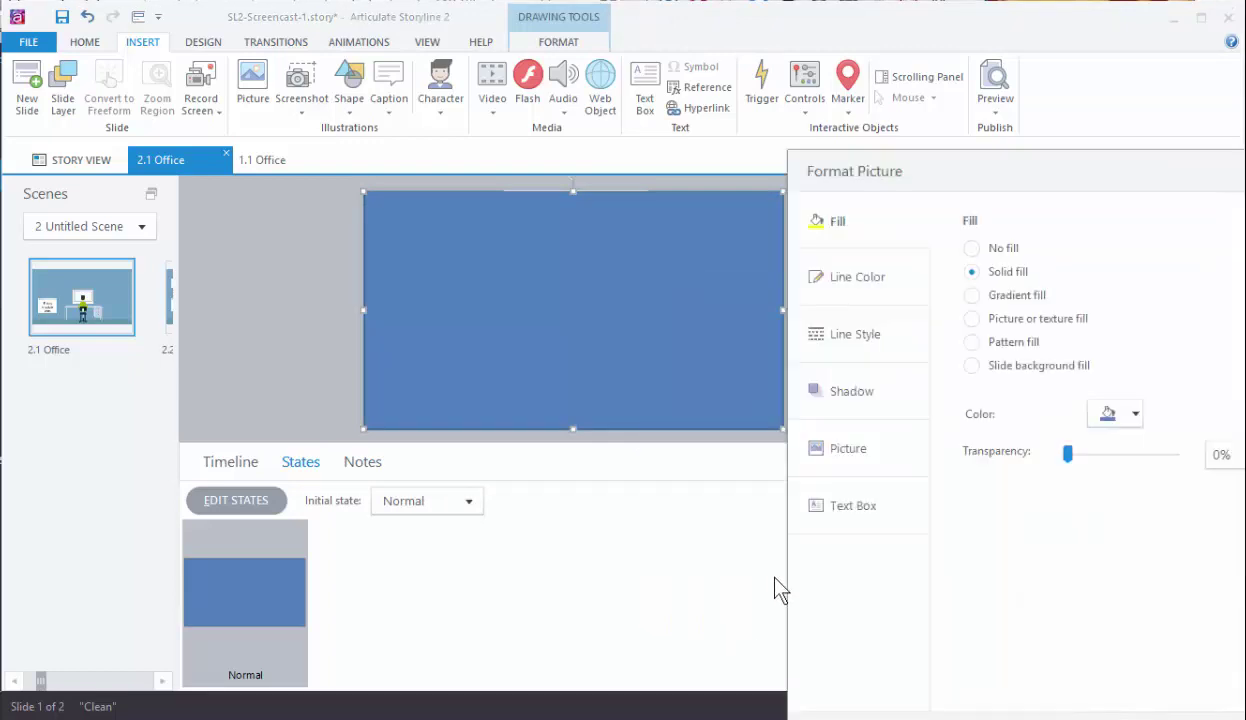
{"action": "left_click", "coordinate": [1136, 414]}
{"action": "left_click", "coordinate": [1096, 454]}
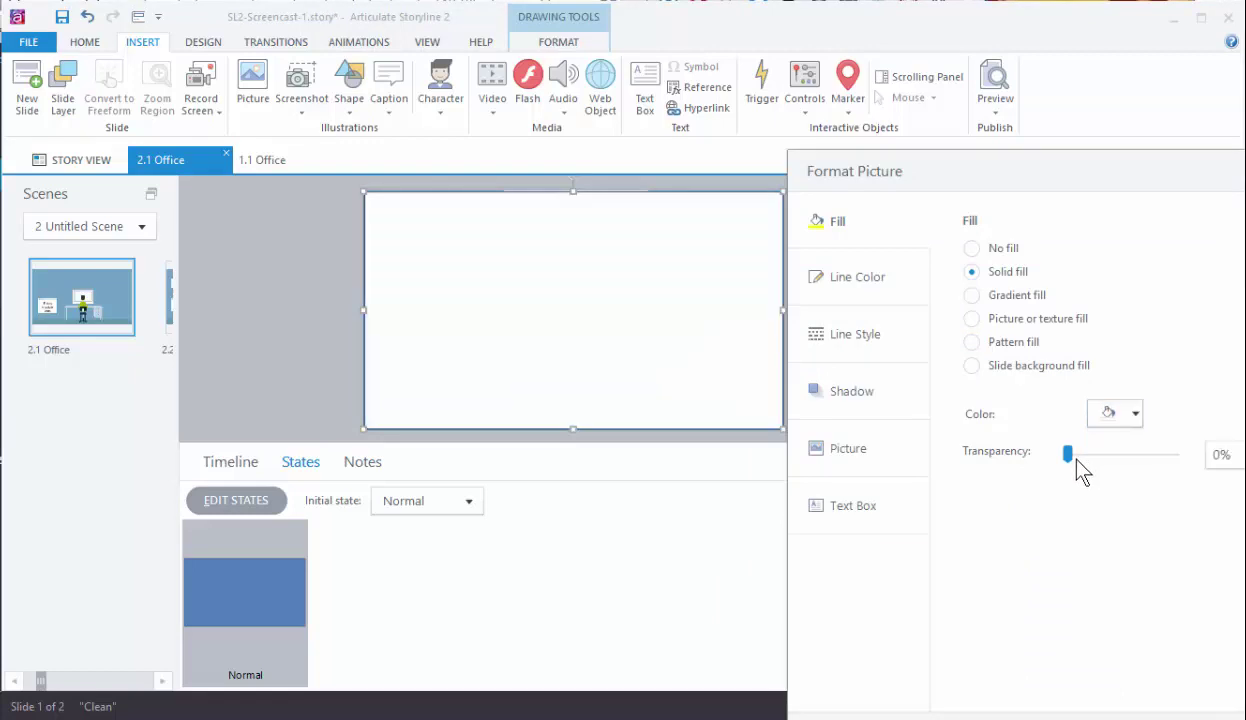
{"action": "left_click", "coordinate": [880, 282]}
{"action": "left_click", "coordinate": [971, 248]}
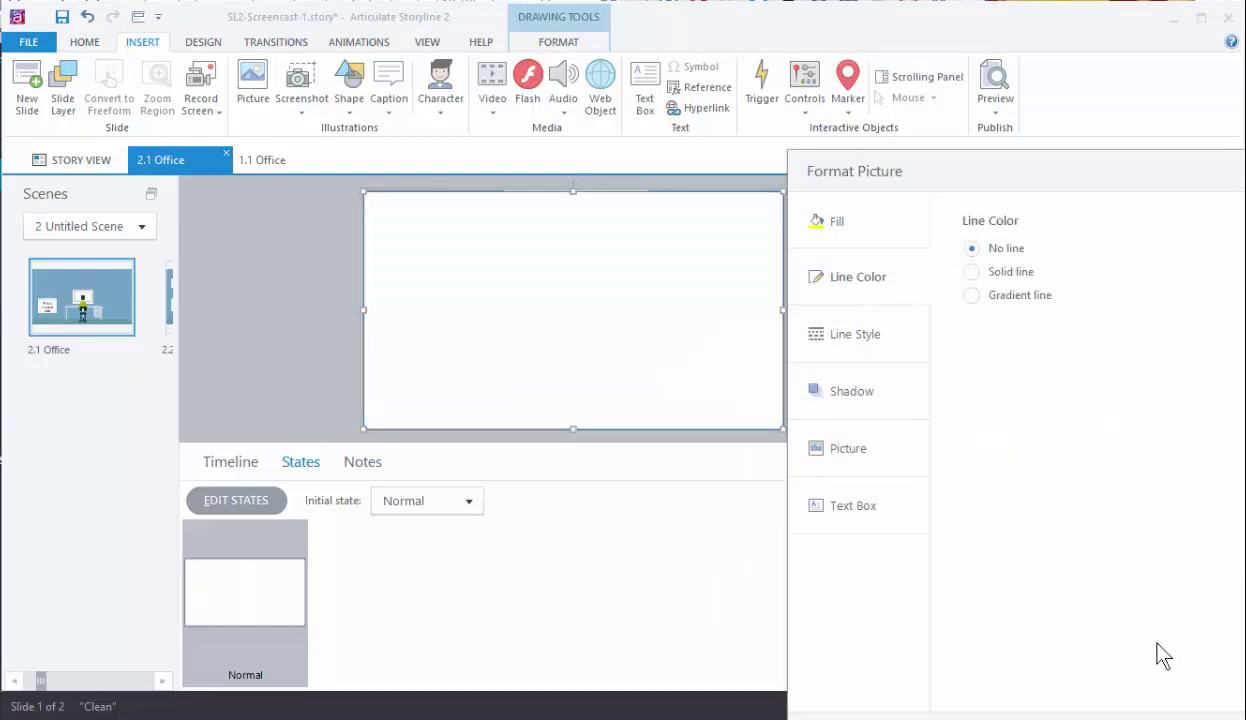
{"action": "key", "text": "Escape"}
{"action": "left_click", "coordinate": [816, 318]}
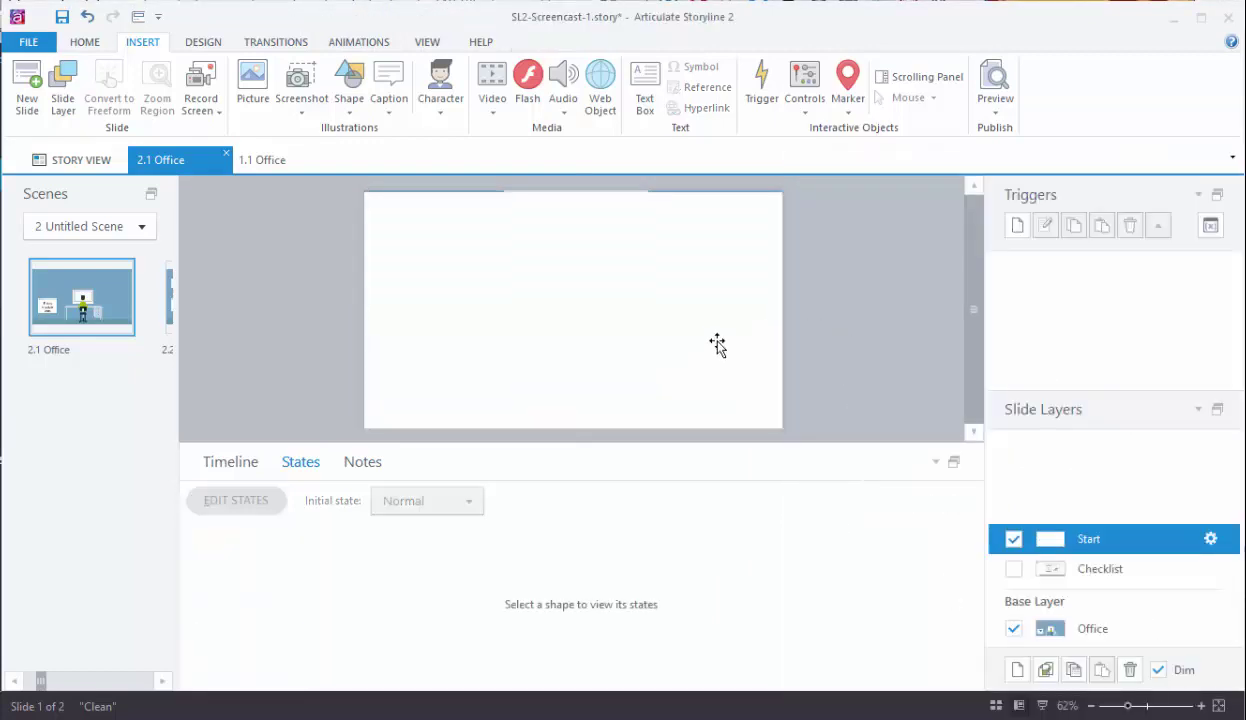
- Add a text box in the upper middle of the Start layer and fill it with placeholder text using =lorem()
{"action": "left_click", "coordinate": [645, 90]}
{"action": "left_click_drag", "start_coordinate": [444, 227], "coordinate": [700, 330]}
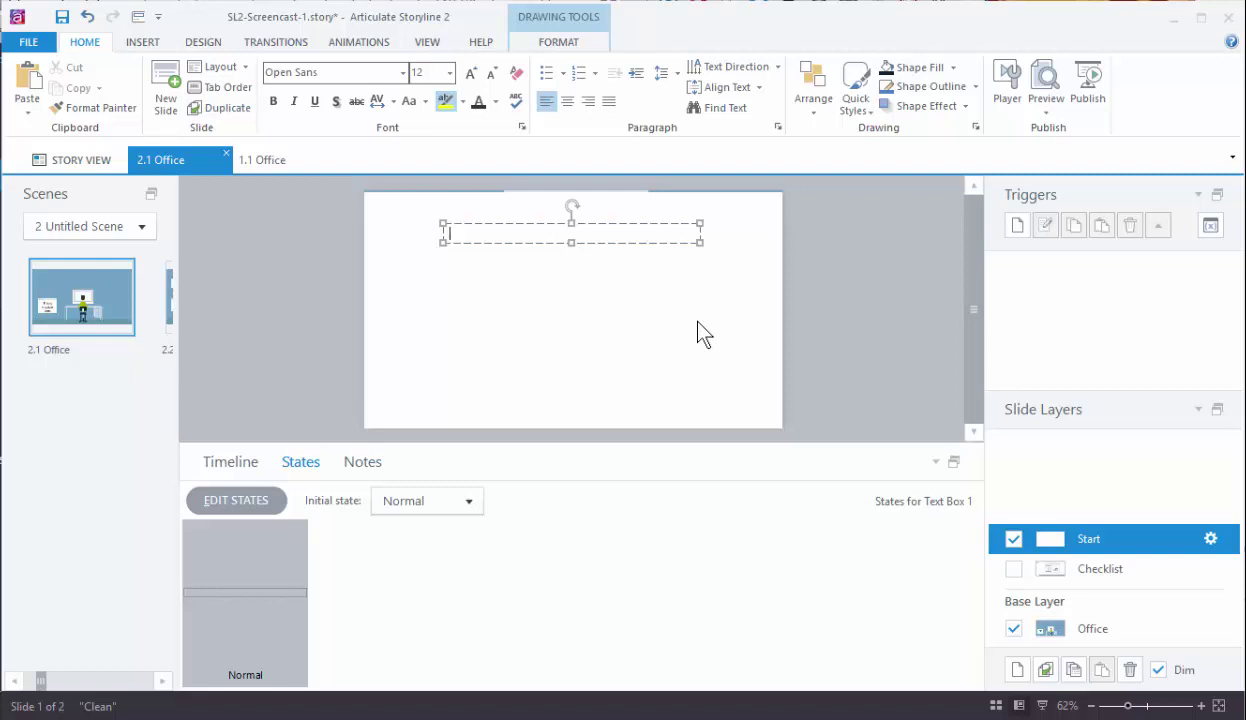
{"action": "type", "text": "=lorem()"}
{"action": "key", "text": "Return"}
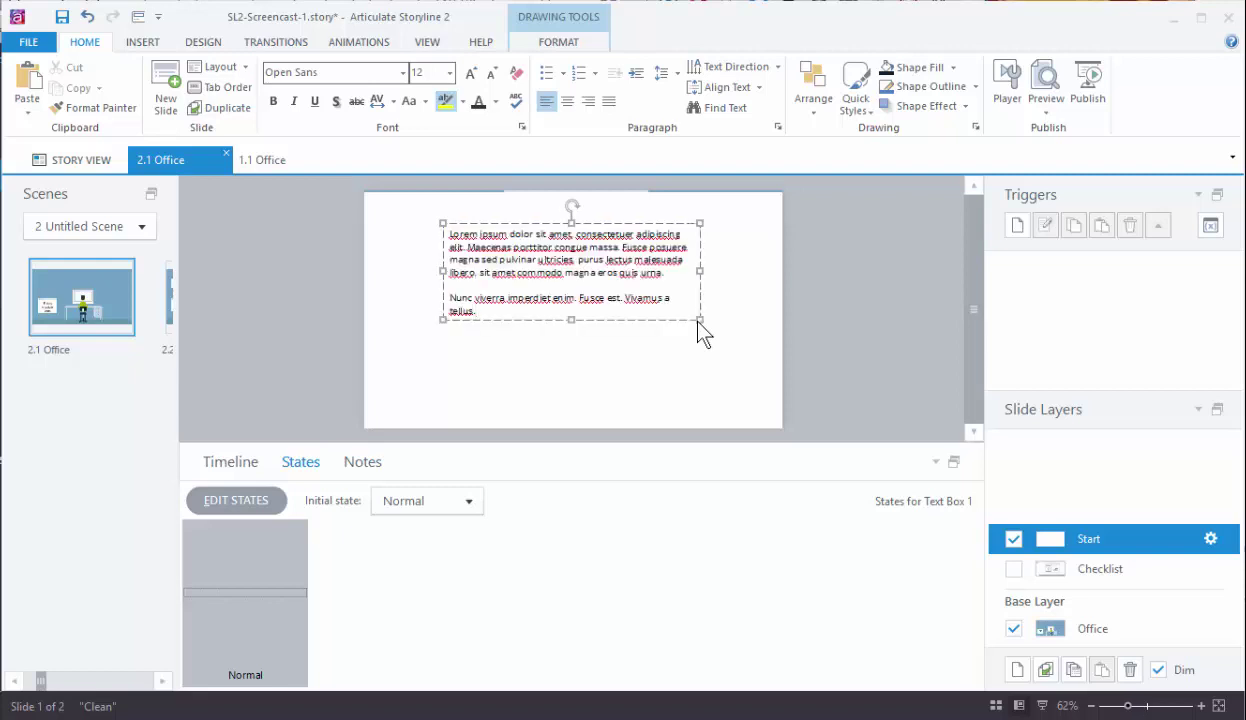
{"action": "left_click", "coordinate": [796, 321]}
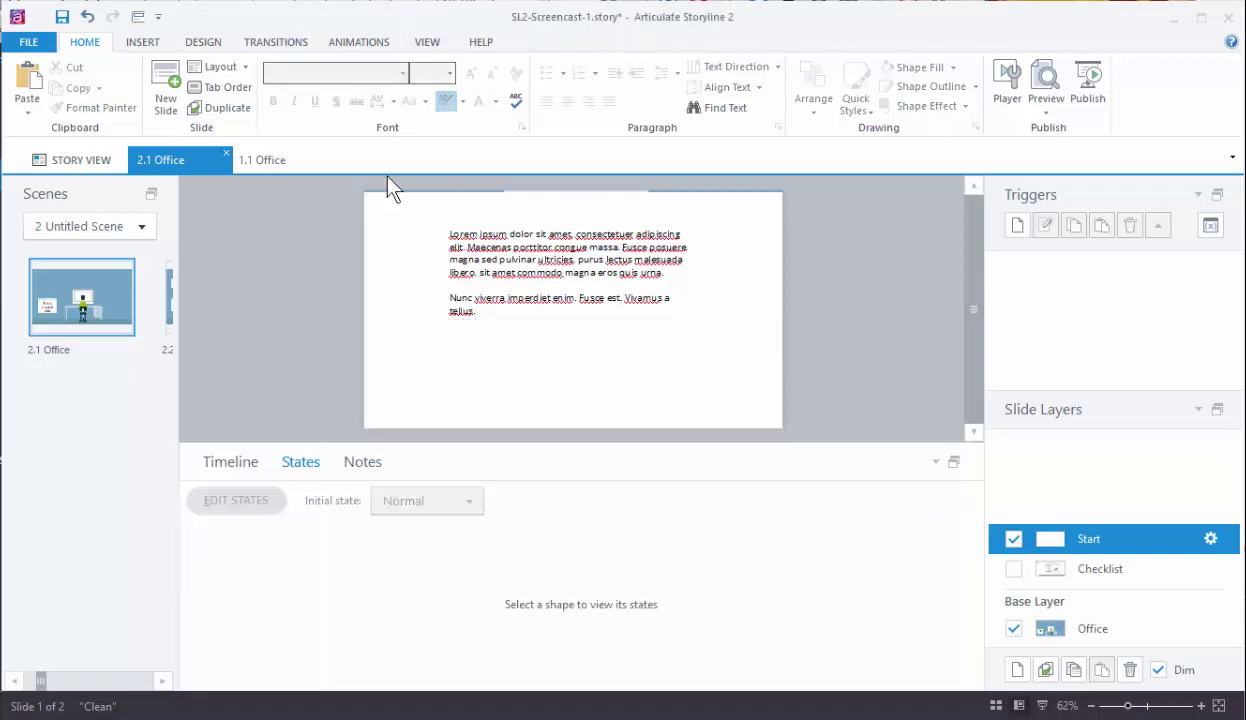
- Insert a blue rectangular button about 176 by 72 px below the placeholder text and label it "Start"
{"action": "left_click", "coordinate": [130, 44]}
{"action": "left_click", "coordinate": [805, 90]}
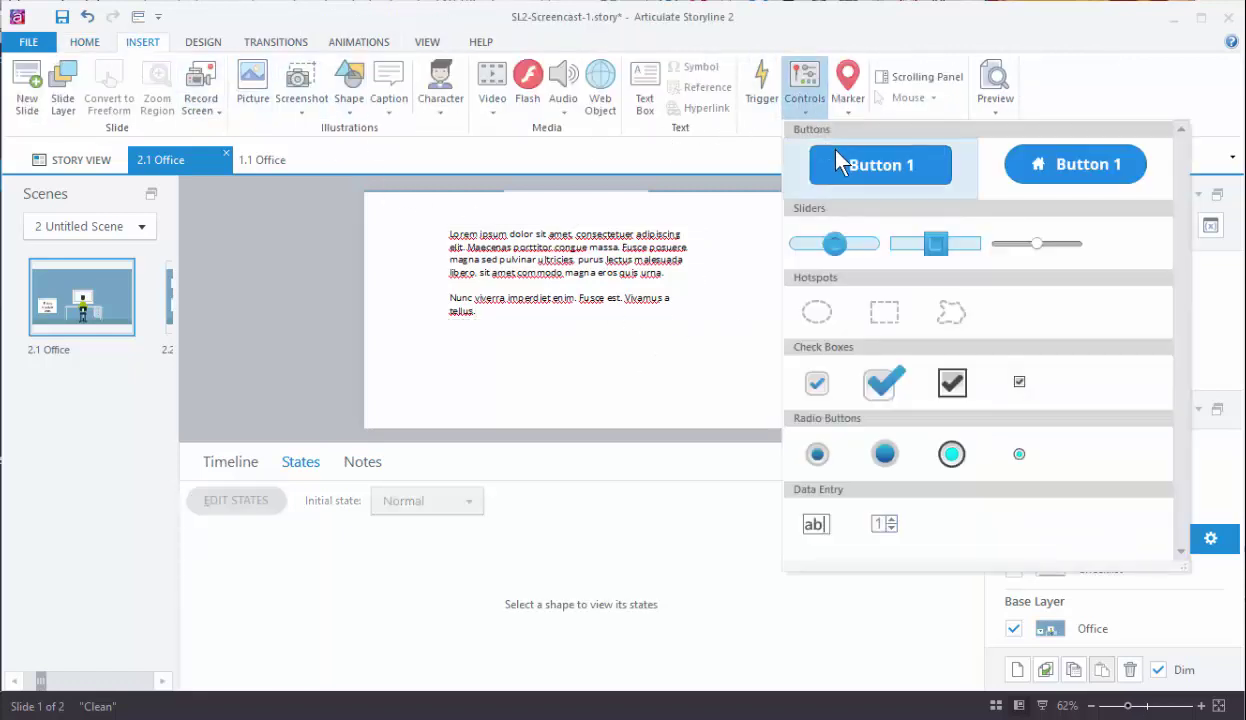
{"action": "left_click", "coordinate": [880, 165]}
{"action": "left_click_drag", "start_coordinate": [513, 345], "coordinate": [614, 387]}
{"action": "type", "text": "Start"}
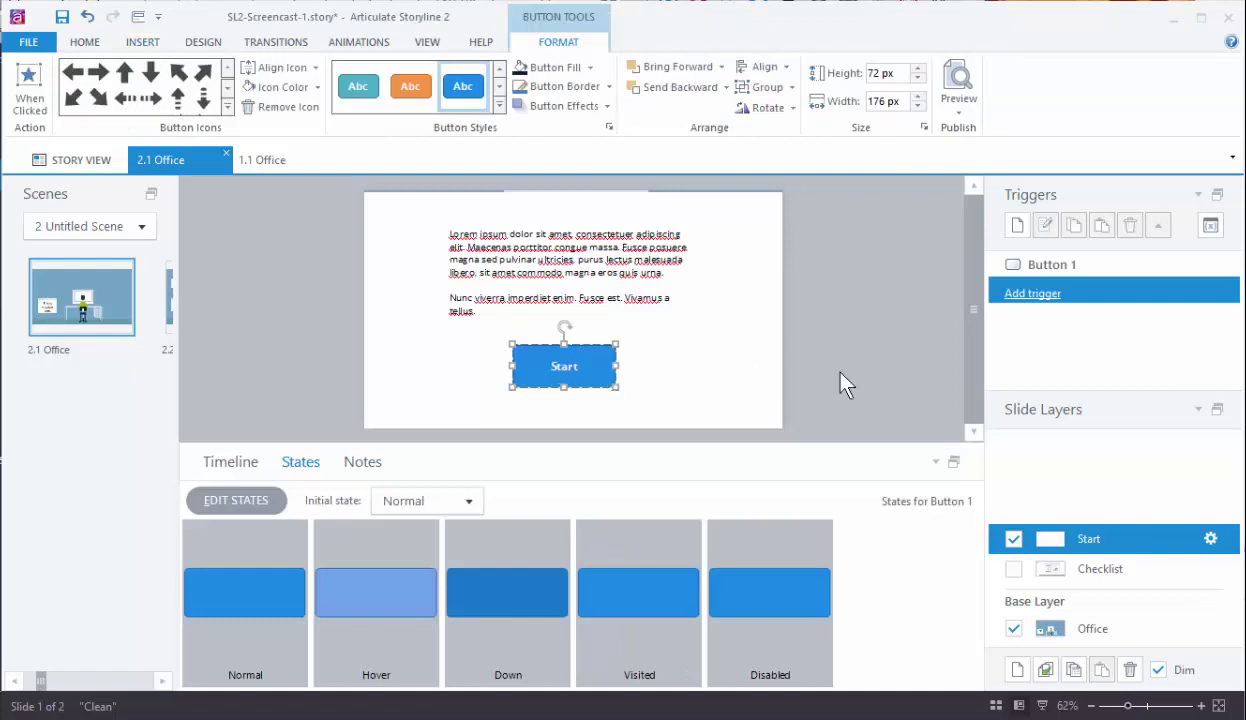
{"action": "left_click", "coordinate": [875, 360]}
- Add a slide trigger on the Office base layer that shows the Start layer when the slide's timeline starts
{"action": "left_click", "coordinate": [1060, 630]}
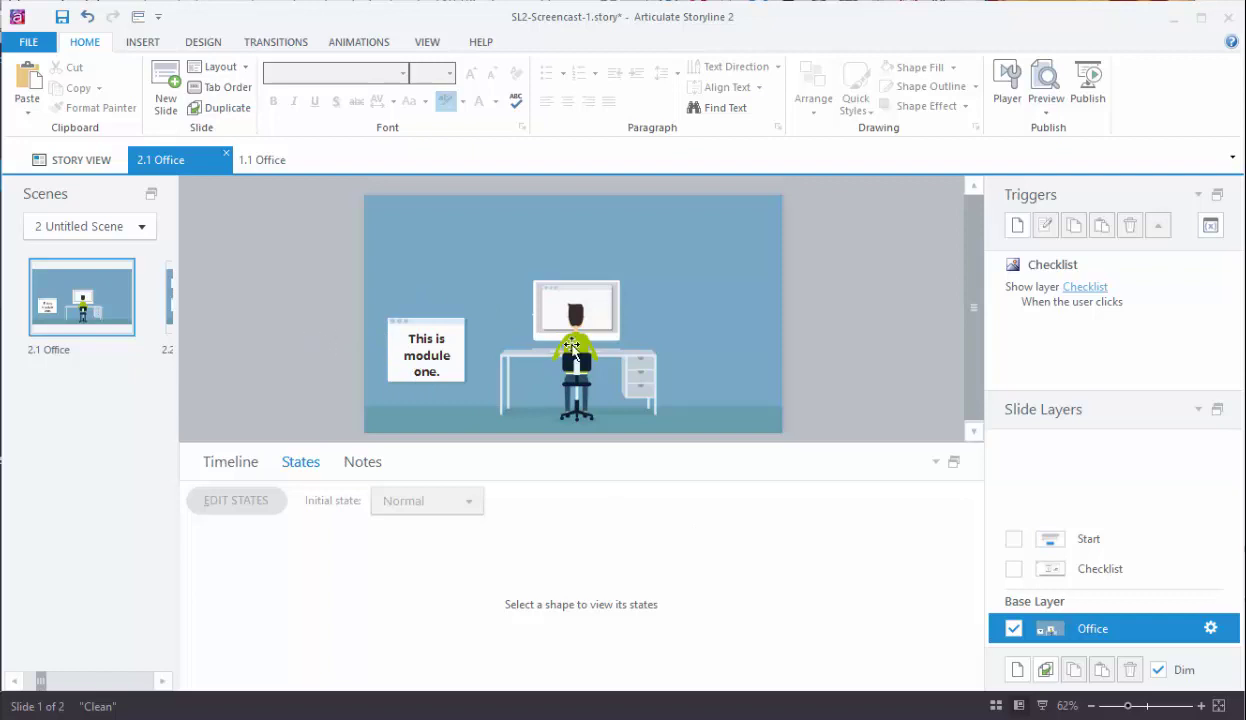
{"action": "left_click", "coordinate": [1050, 540]}
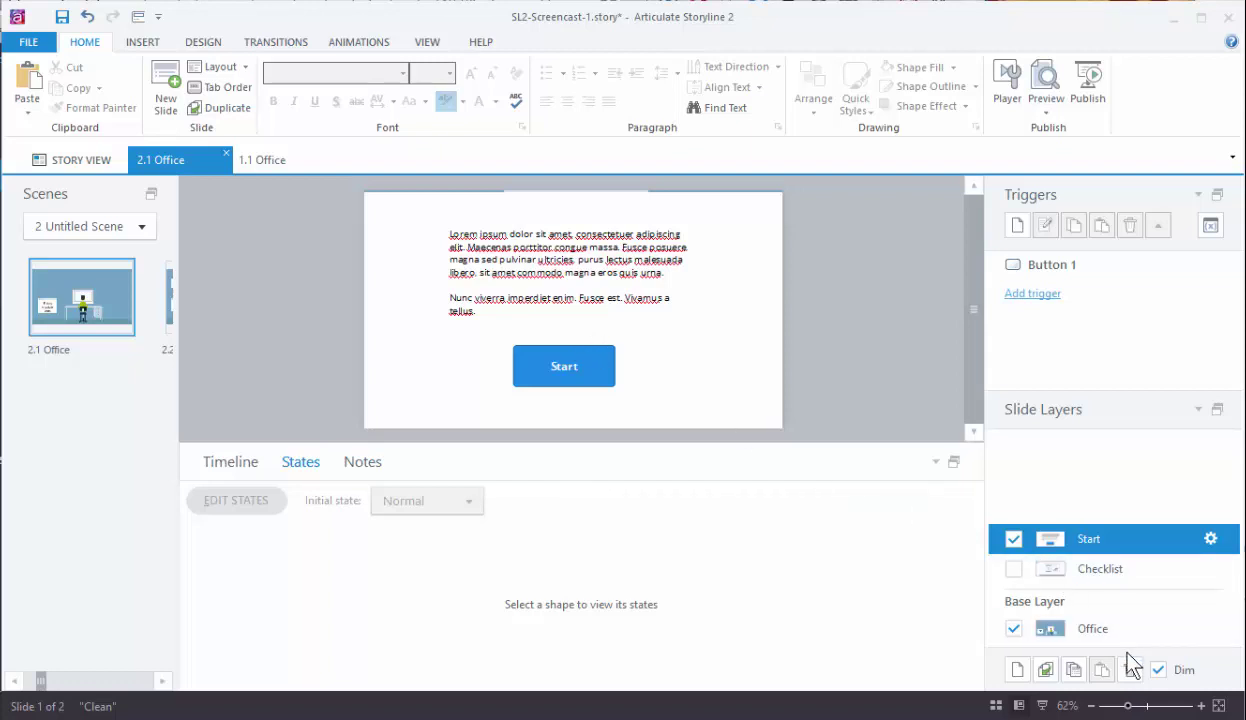
{"action": "left_click", "coordinate": [1100, 629]}
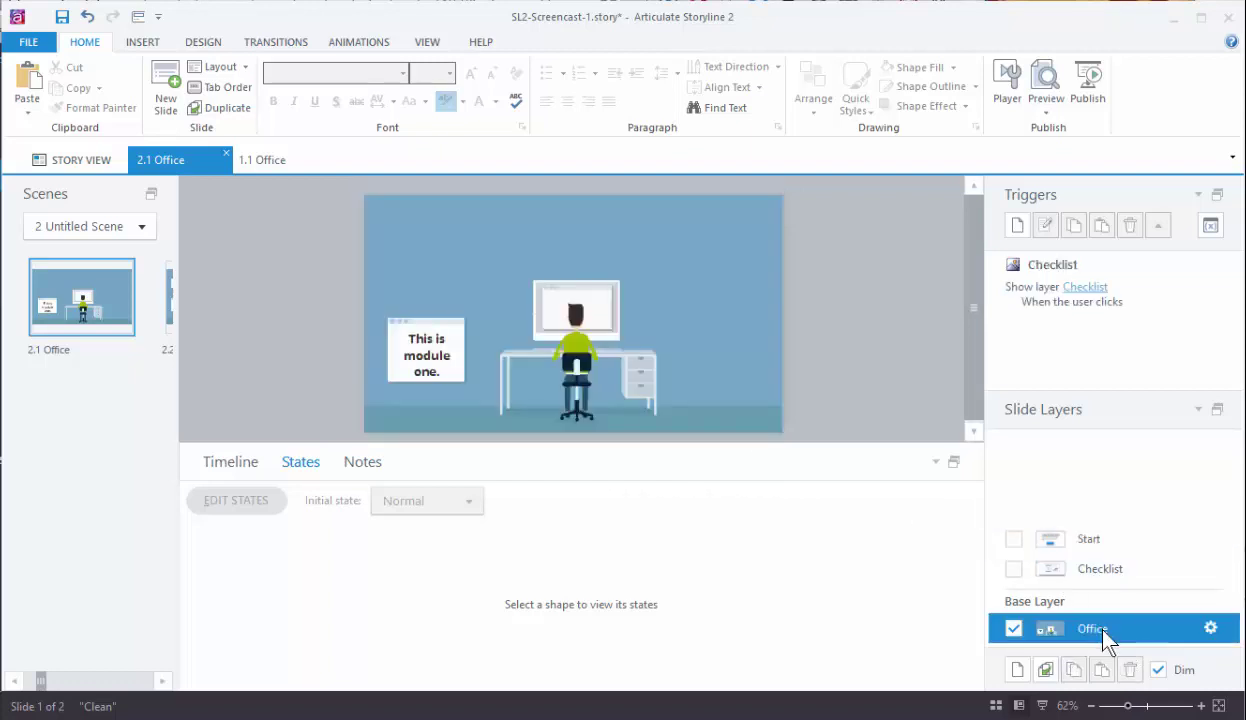
{"action": "left_click", "coordinate": [1017, 226]}
{"action": "left_click", "coordinate": [629, 273]}
{"action": "left_click", "coordinate": [607, 319]}
{"action": "left_click", "coordinate": [596, 305]}
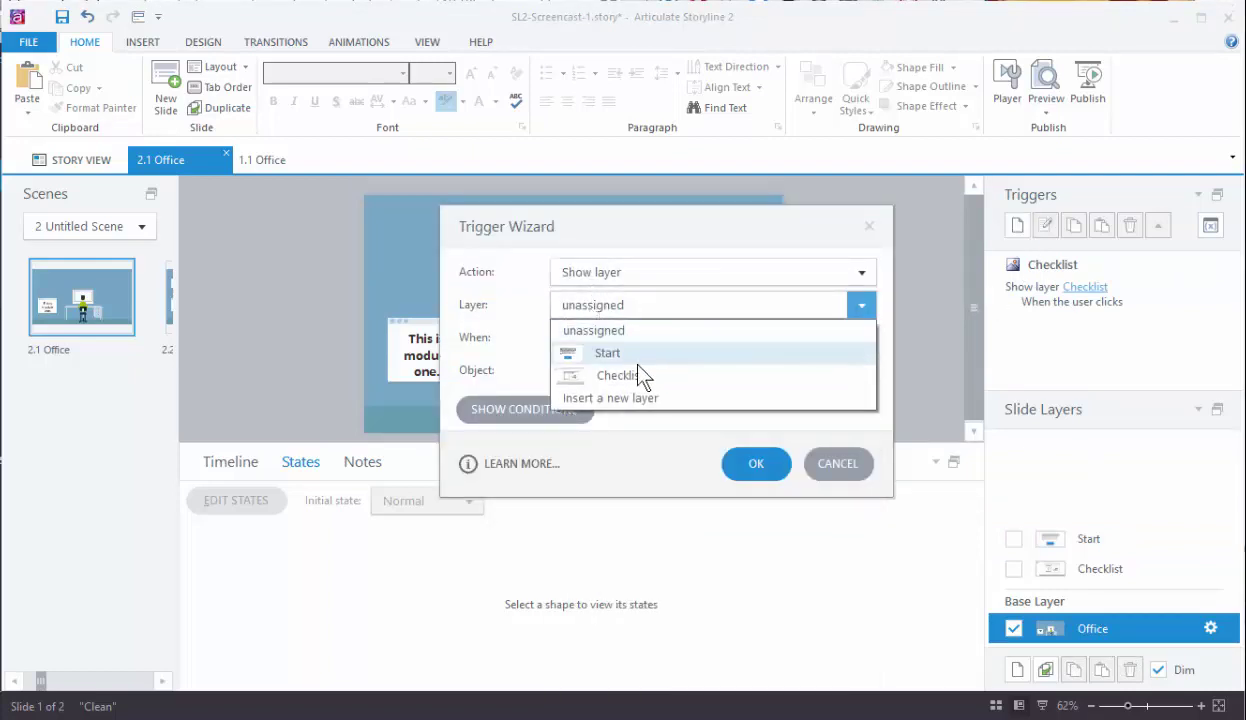
{"action": "left_click", "coordinate": [607, 355]}
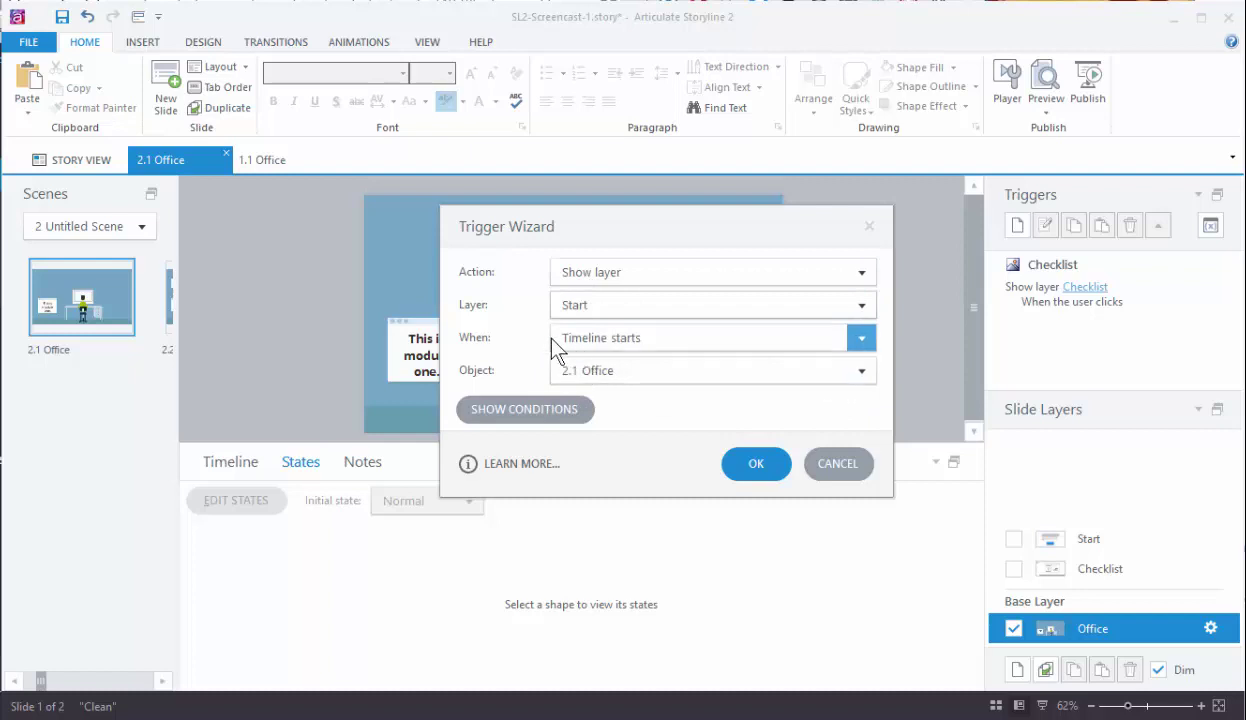
{"action": "left_click", "coordinate": [755, 466]}
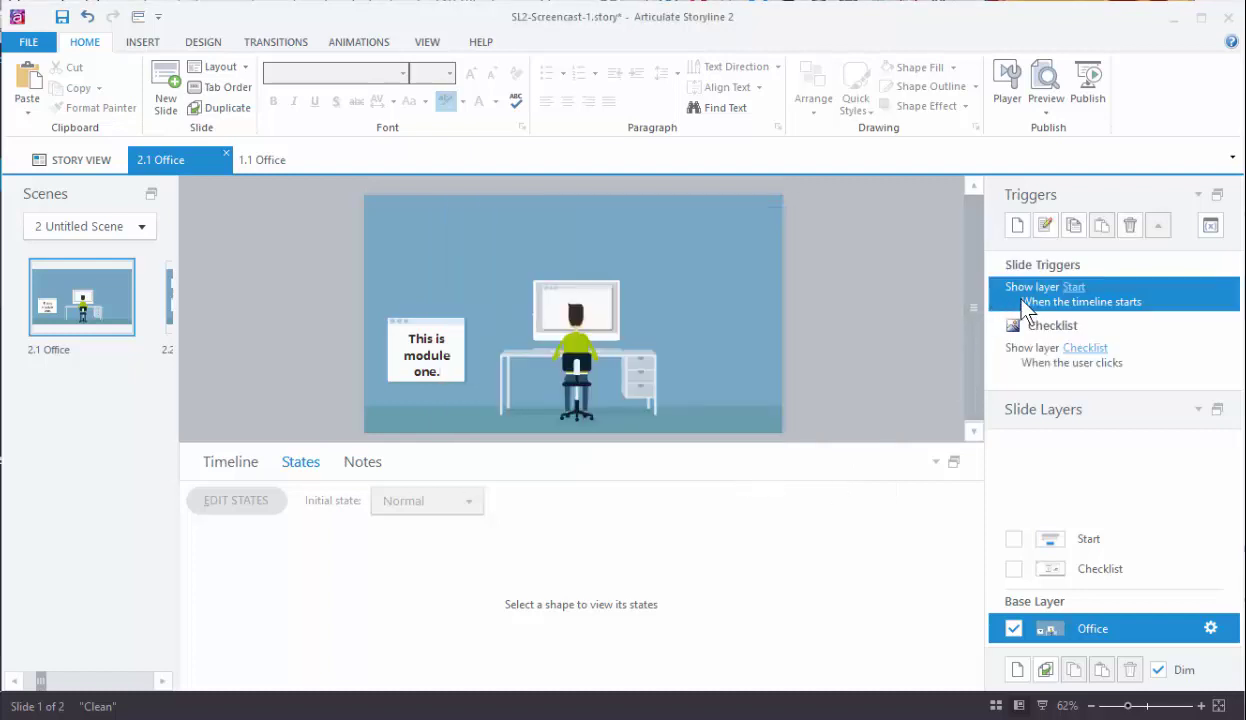
- Add a trigger to the Start button that hides this layer when the user clicks it
{"action": "left_click", "coordinate": [1062, 539]}
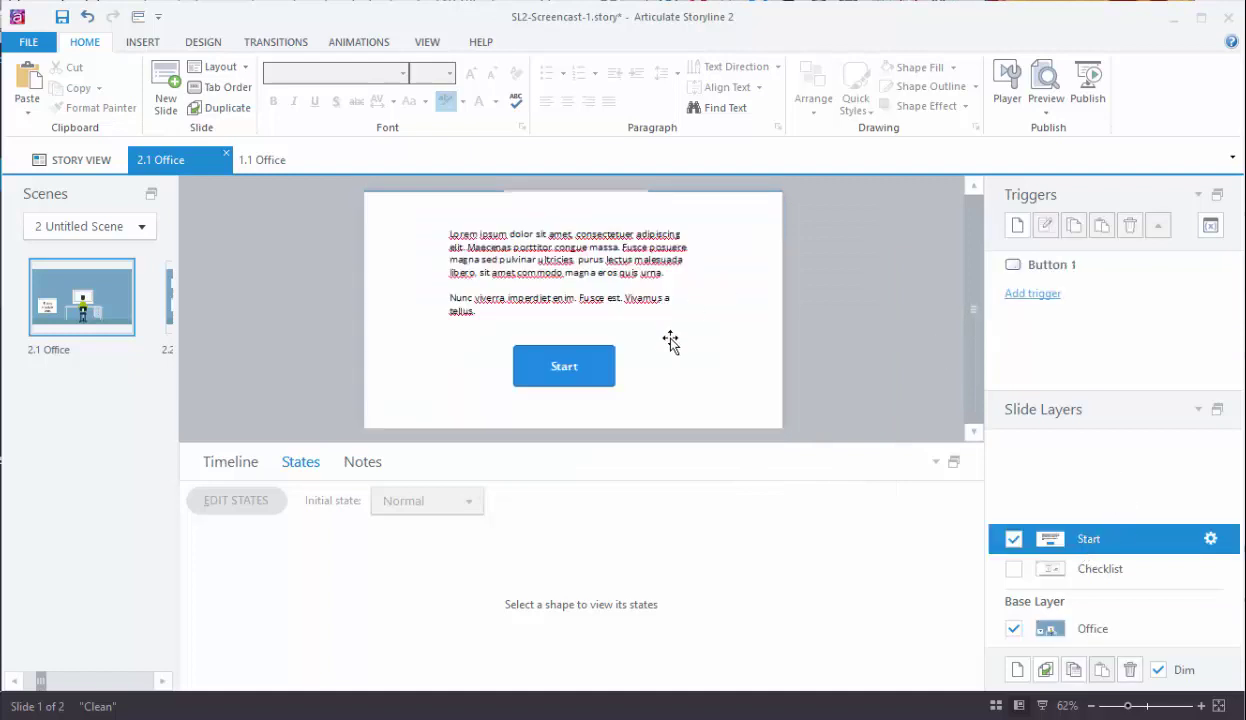
{"action": "left_click", "coordinate": [608, 358]}
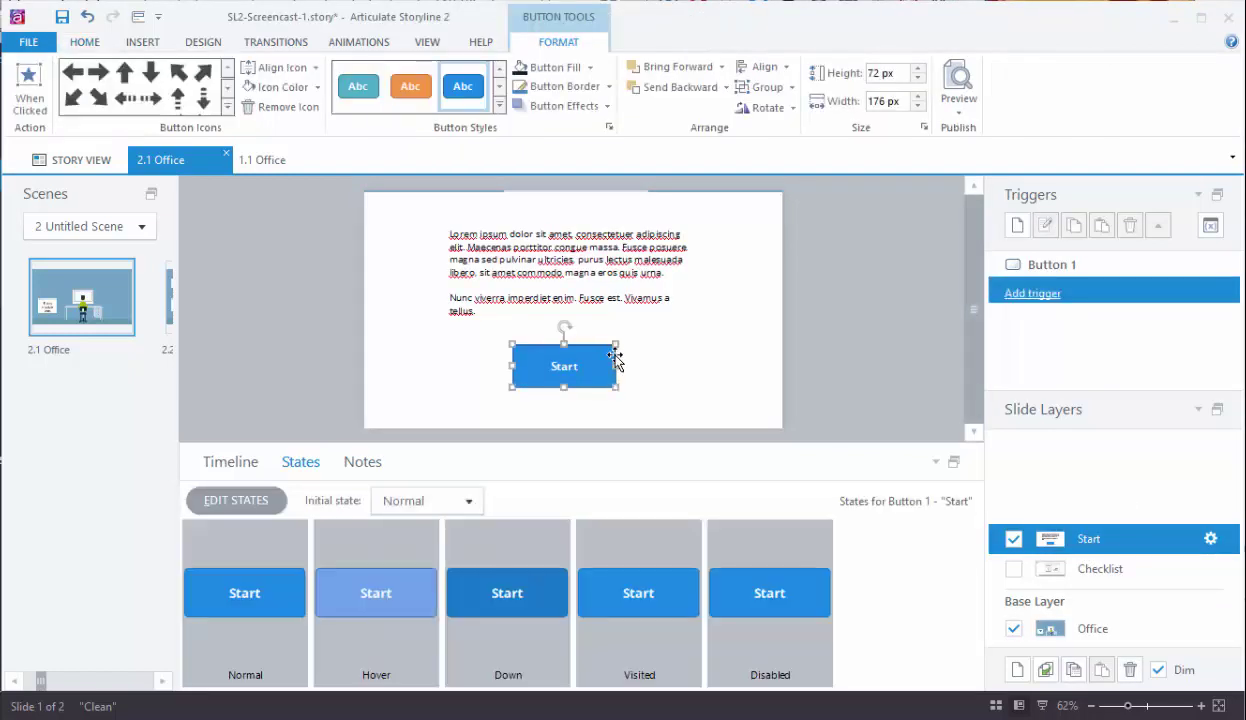
{"action": "left_click", "coordinate": [1023, 297]}
{"action": "left_click", "coordinate": [710, 274]}
{"action": "left_click", "coordinate": [636, 356]}
{"action": "key", "text": "Down"}
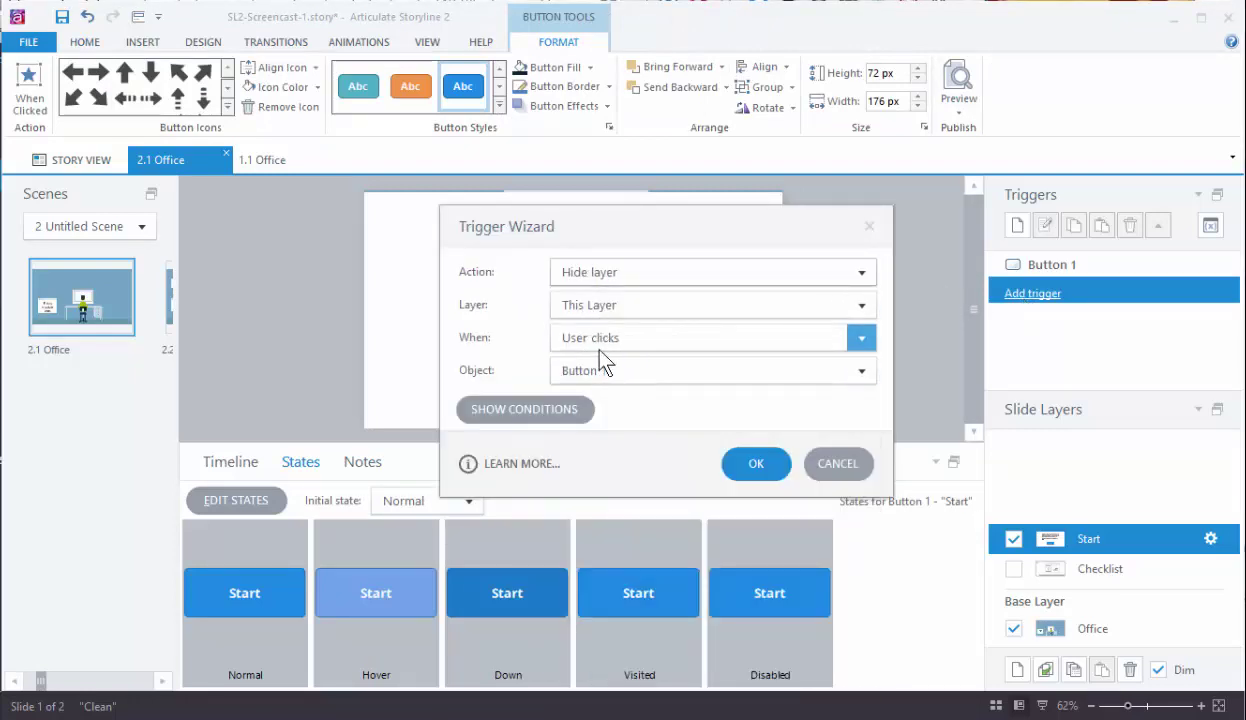
{"action": "left_click", "coordinate": [755, 470]}
- Preview this slide to test the Start button, the module one window and the video layer's Back button
{"action": "left_click", "coordinate": [958, 108]}
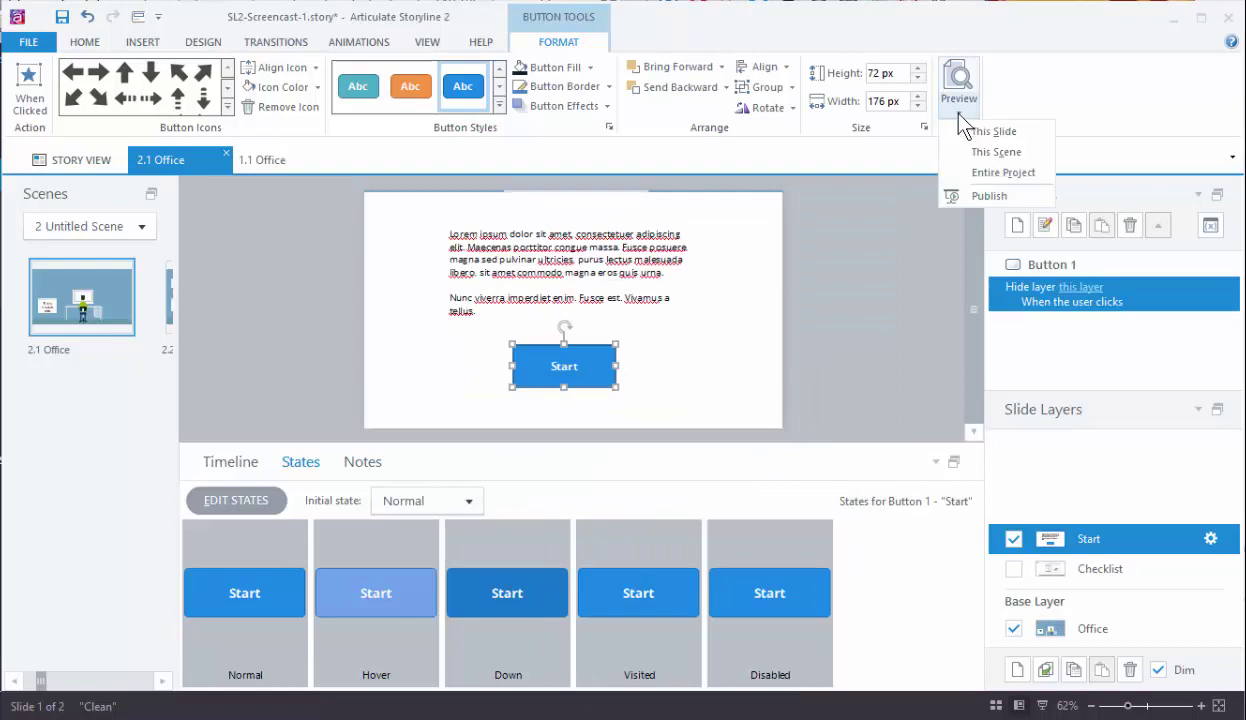
{"action": "left_click", "coordinate": [968, 128]}
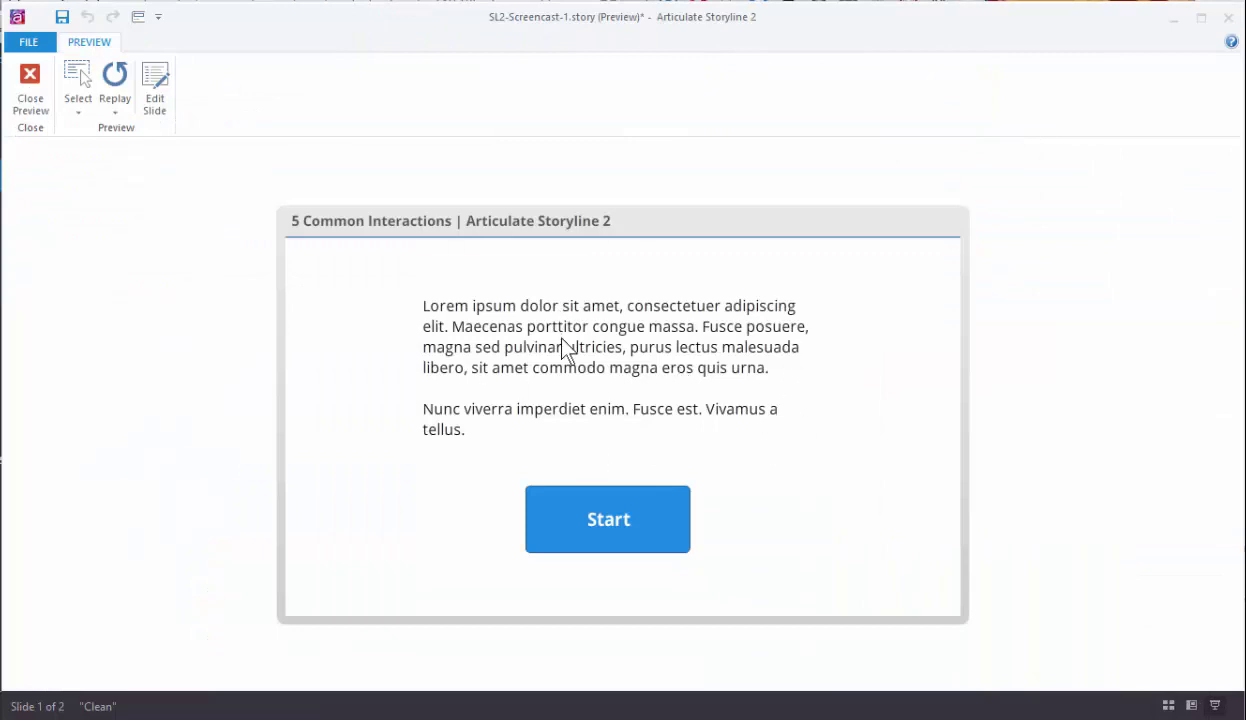
{"action": "left_click", "coordinate": [627, 539]}
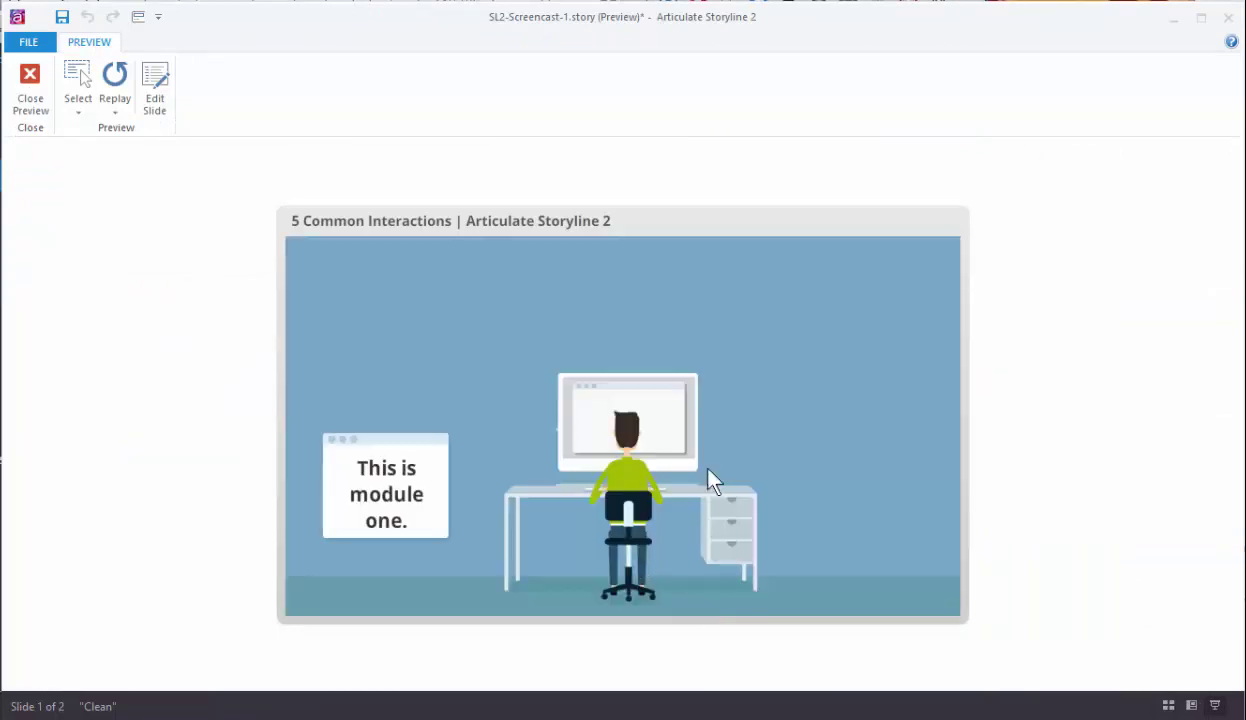
{"action": "left_click", "coordinate": [382, 502]}
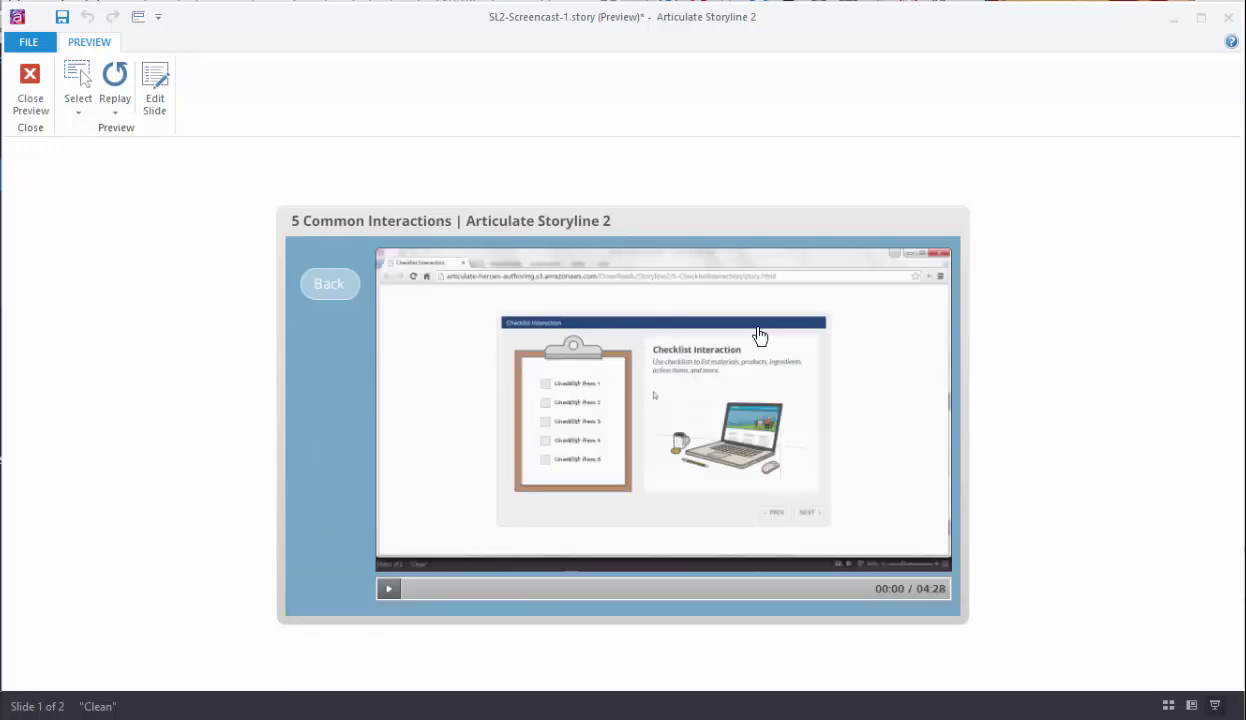
{"action": "left_click", "coordinate": [330, 284]}
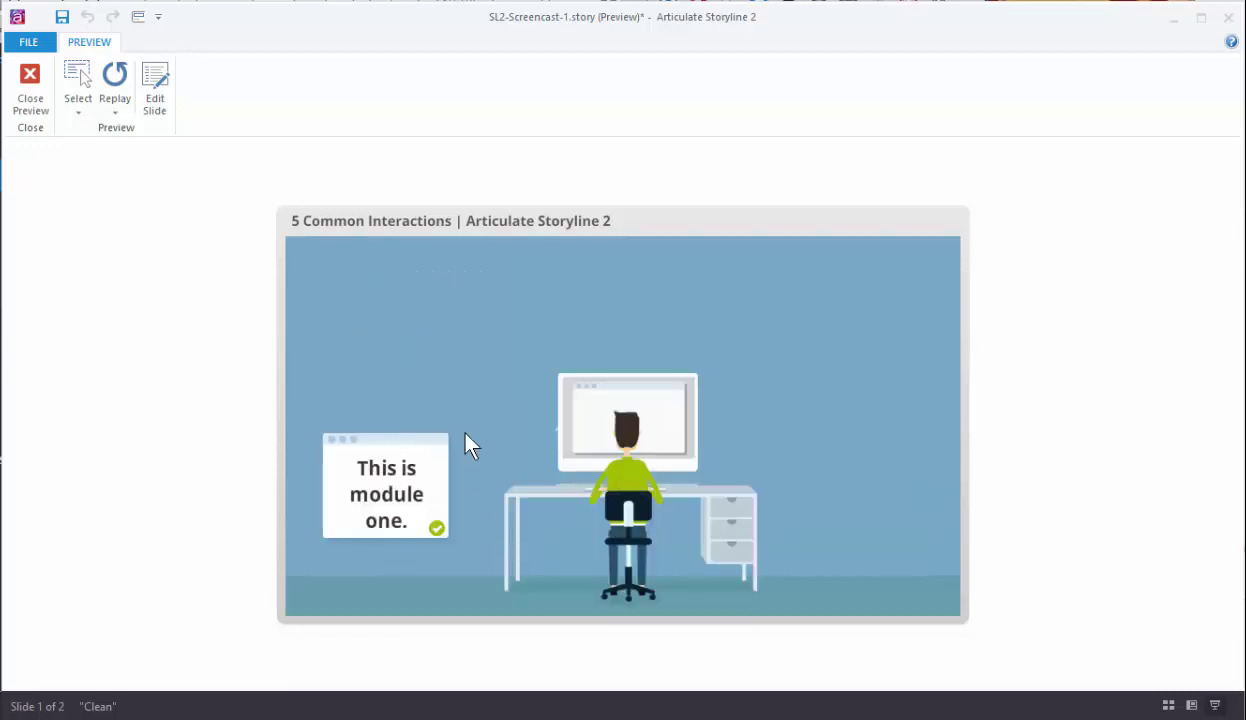